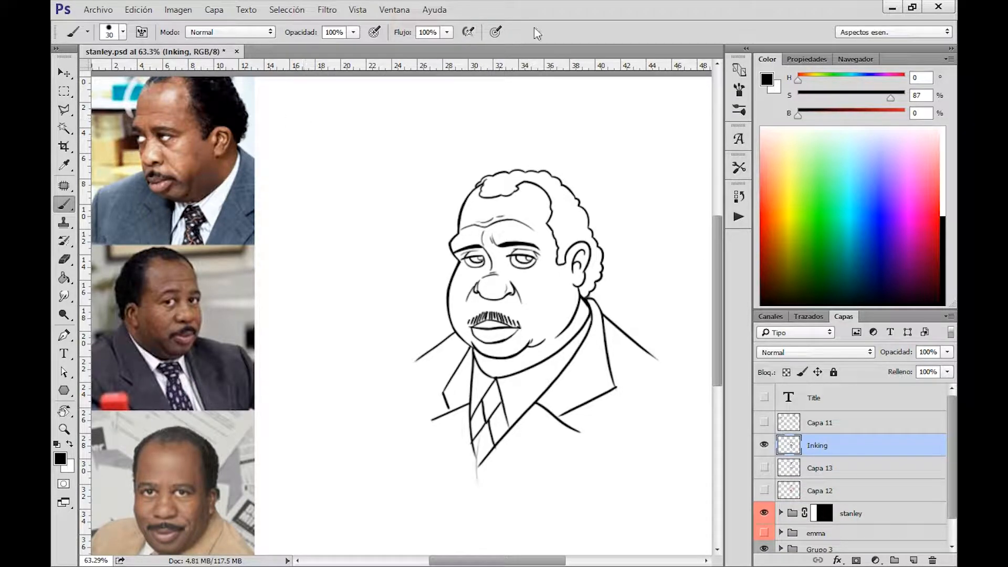
Create a new layer above Inking and paint a skin-tone swatch sampled from the cheek in the top reference photo
{"action": "mouse_move", "coordinate": [347, 241]}
{"action": "left_mouse_down"}
{"action": "mouse_move", "coordinate": [394, 230]}
{"action": "mouse_move", "coordinate": [380, 257]}
{"action": "left_mouse_up"}
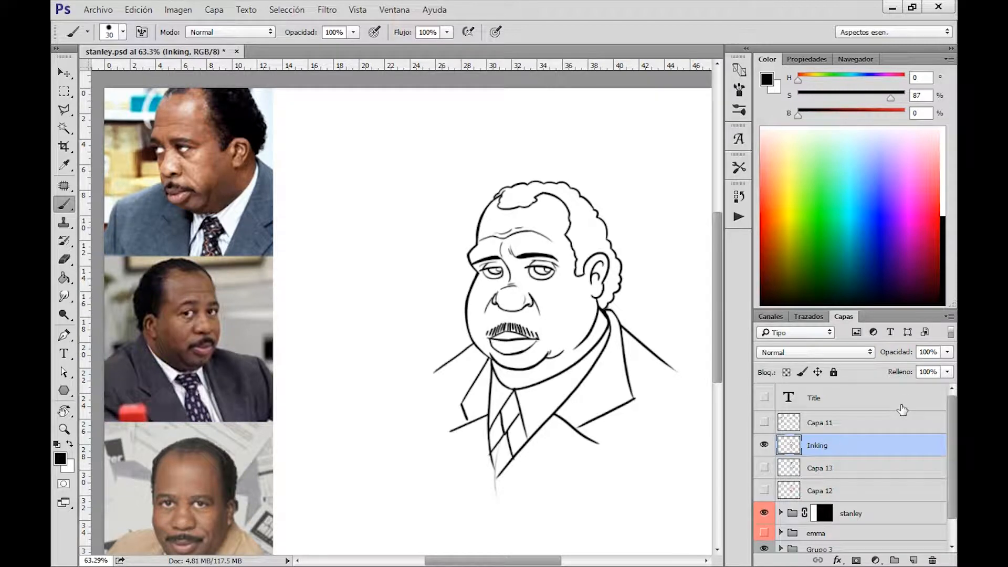
{"action": "left_click", "coordinate": [914, 560]}
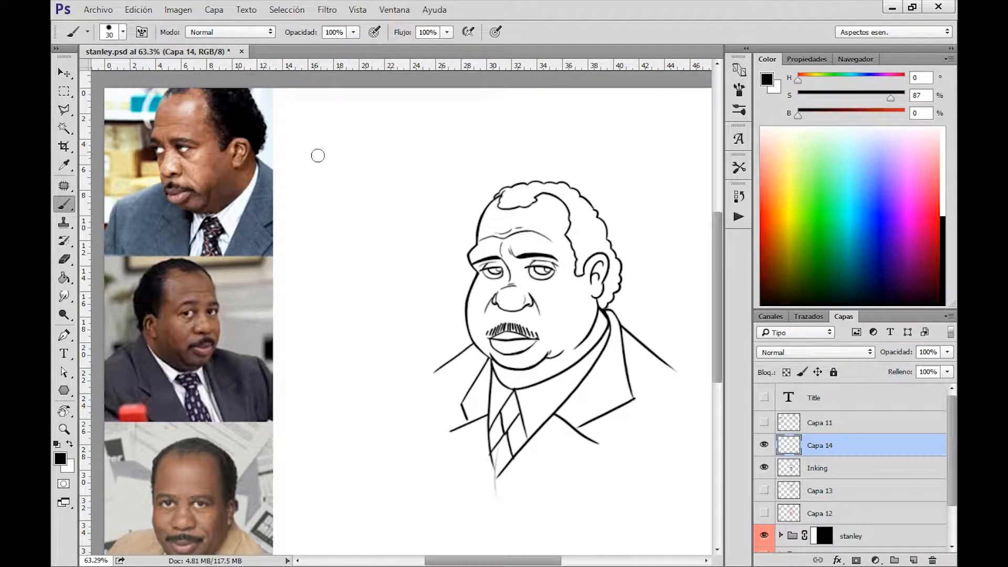
{"action": "mouse_move", "coordinate": [410, 299]}
{"action": "left_mouse_down"}
{"action": "mouse_move", "coordinate": [404, 273]}
{"action": "mouse_move", "coordinate": [422, 249]}
{"action": "left_mouse_up"}
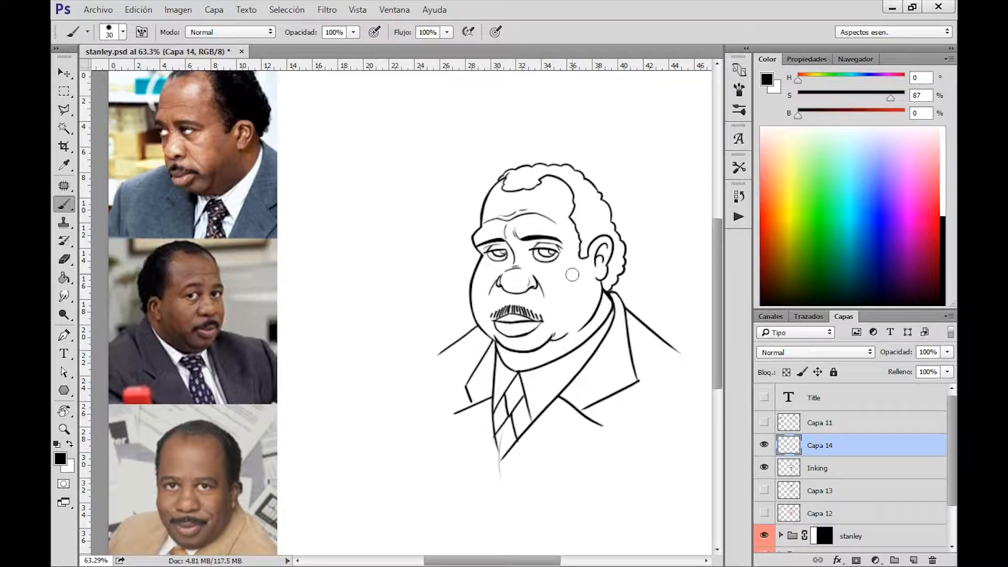
{"action": "left_click", "coordinate": [213, 140], "text": "alt"}
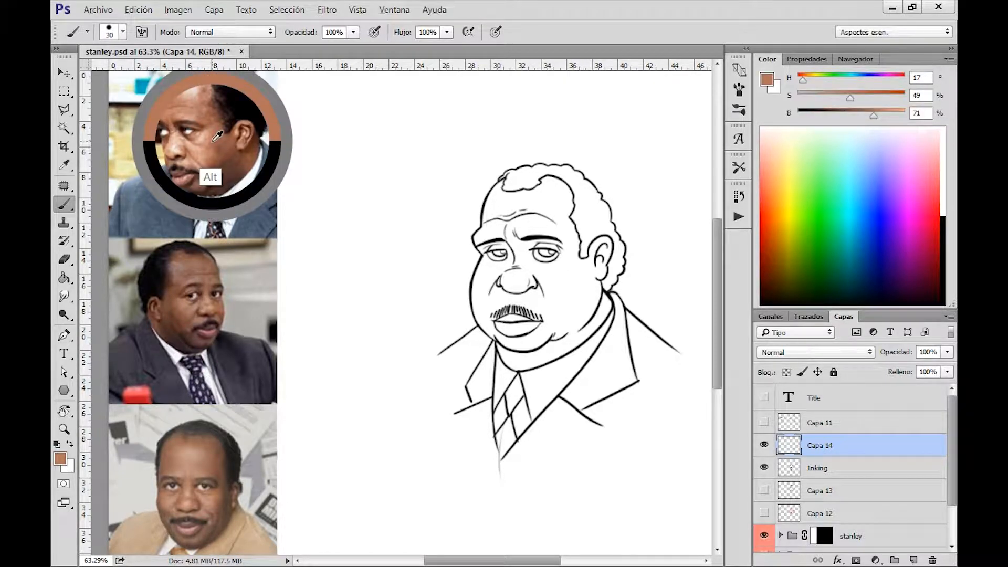
{"action": "mouse_move", "coordinate": [214, 140]}
{"action": "left_mouse_down"}
{"action": "mouse_move", "coordinate": [203, 139]}
{"action": "mouse_move", "coordinate": [215, 138]}
{"action": "left_mouse_up"}
{"action": "left_click_drag", "start_coordinate": [367, 131], "coordinate": [364, 135]}
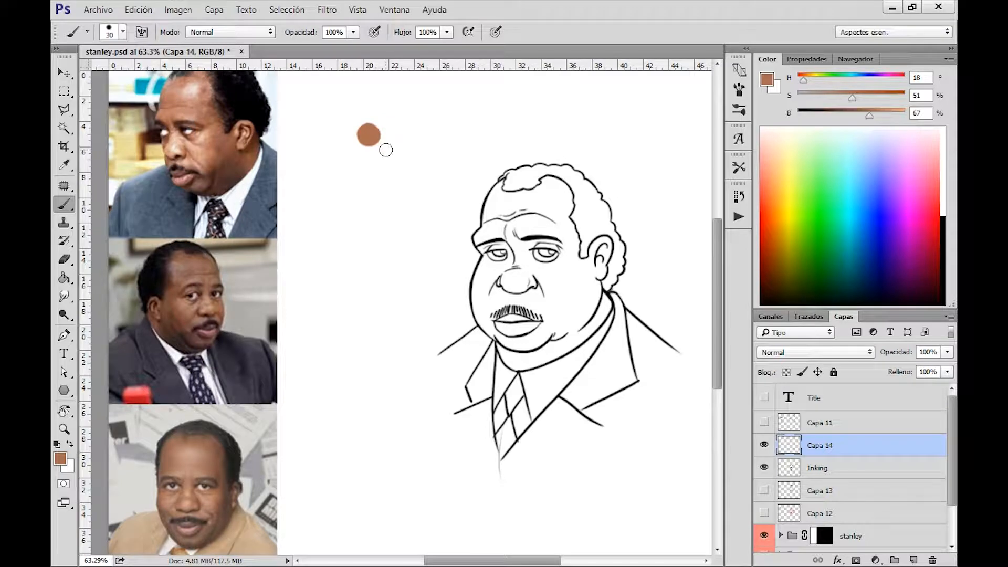
Paint a blue-grey jacket swatch below the skin tone and a dark brown hair swatch above it, sampled from the top reference photo
{"action": "mouse_move", "coordinate": [190, 220]}
{"action": "left_mouse_down"}
{"action": "mouse_move", "coordinate": [193, 227]}
{"action": "mouse_move", "coordinate": [183, 212]}
{"action": "left_mouse_up"}
{"action": "left_click_drag", "start_coordinate": [371, 168], "coordinate": [367, 173]}
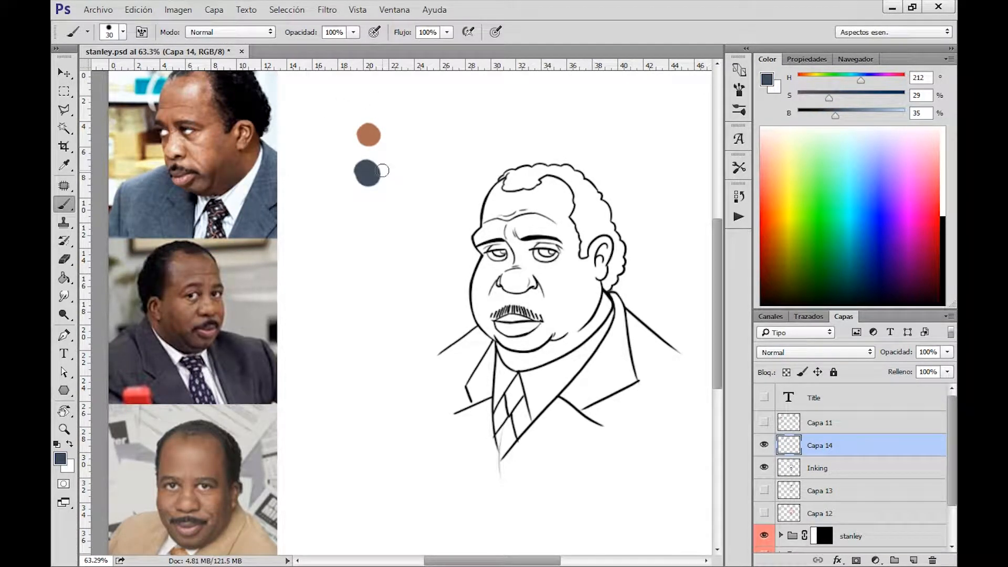
{"action": "left_click", "coordinate": [221, 97], "text": "alt"}
{"action": "left_click_drag", "start_coordinate": [223, 94], "coordinate": [229, 111]}
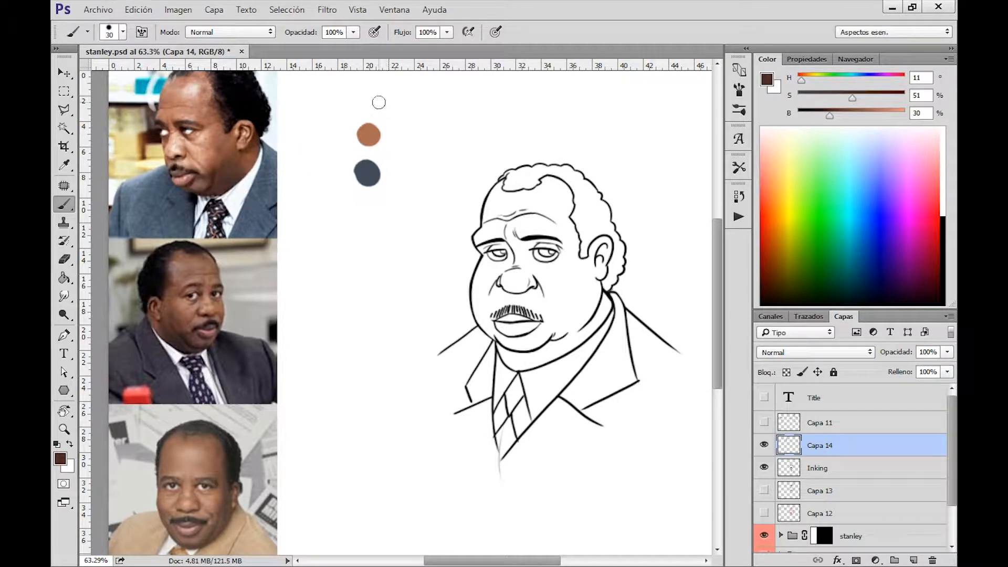
{"action": "left_click_drag", "start_coordinate": [364, 109], "coordinate": [377, 98]}
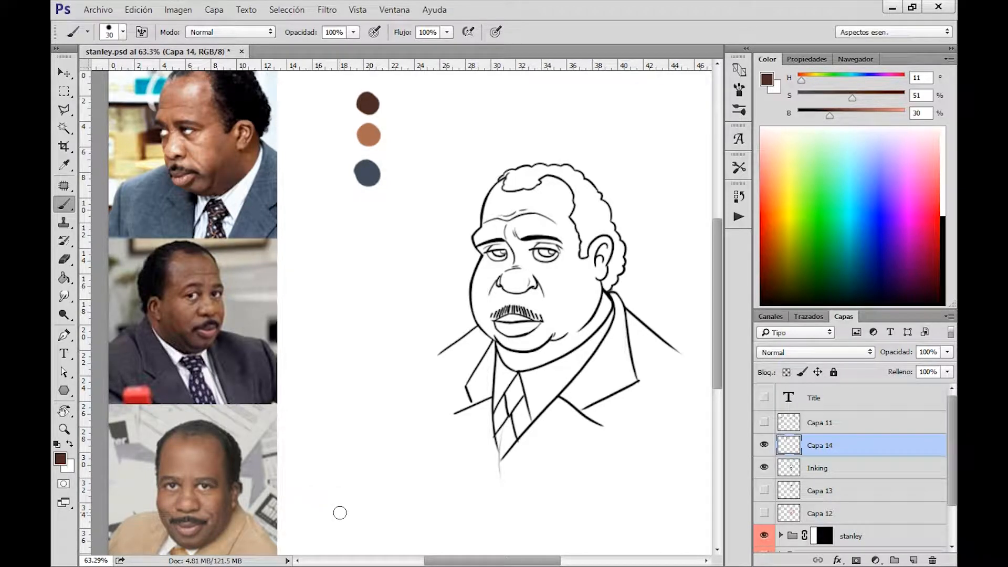
Add a dark navy tie swatch and a light grey shirt swatch sampled from the middle reference photo below the other swatches
{"action": "left_click", "coordinate": [197, 368], "text": "alt"}
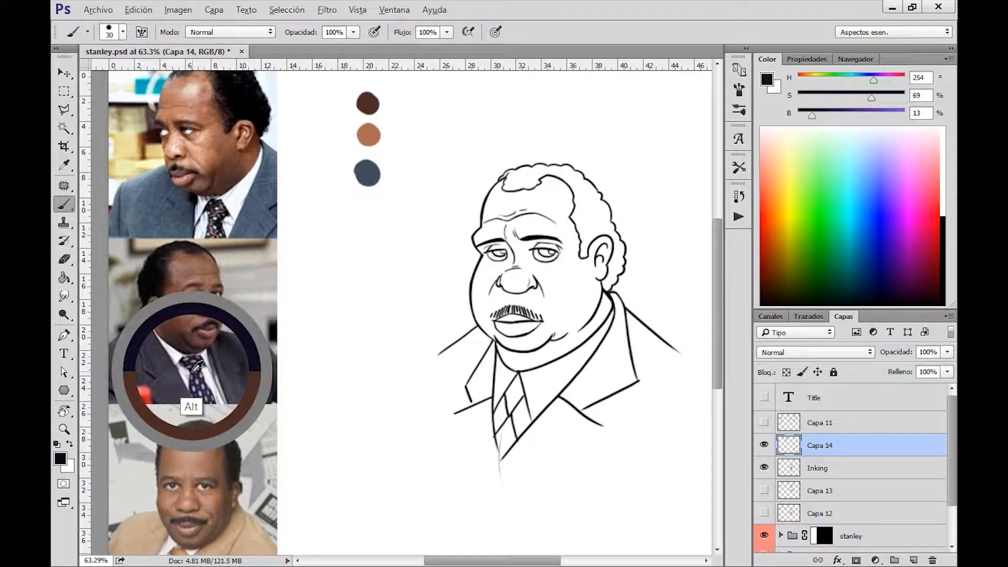
{"action": "left_click_drag", "start_coordinate": [367, 213], "coordinate": [370, 218]}
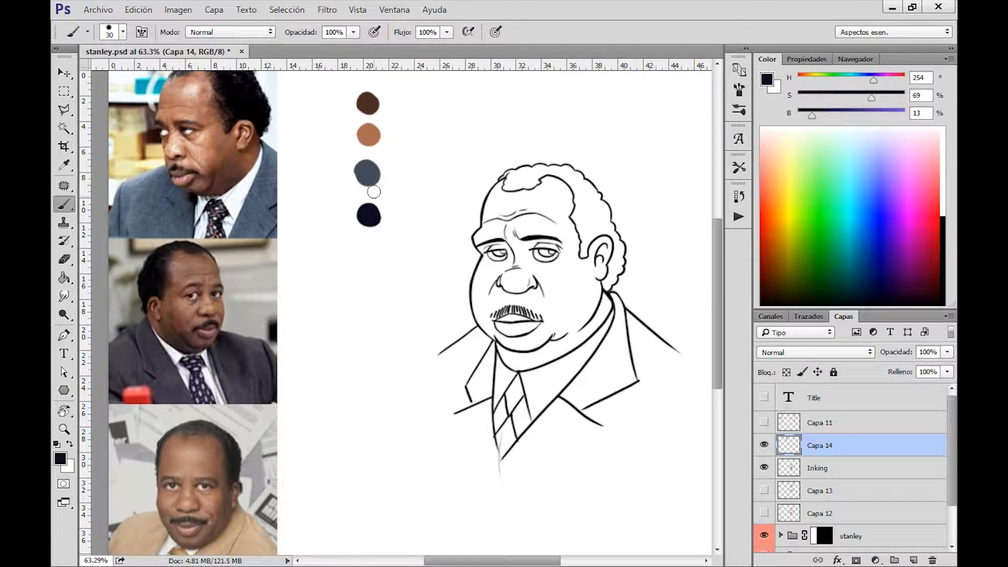
{"action": "left_click", "coordinate": [184, 363], "text": "alt"}
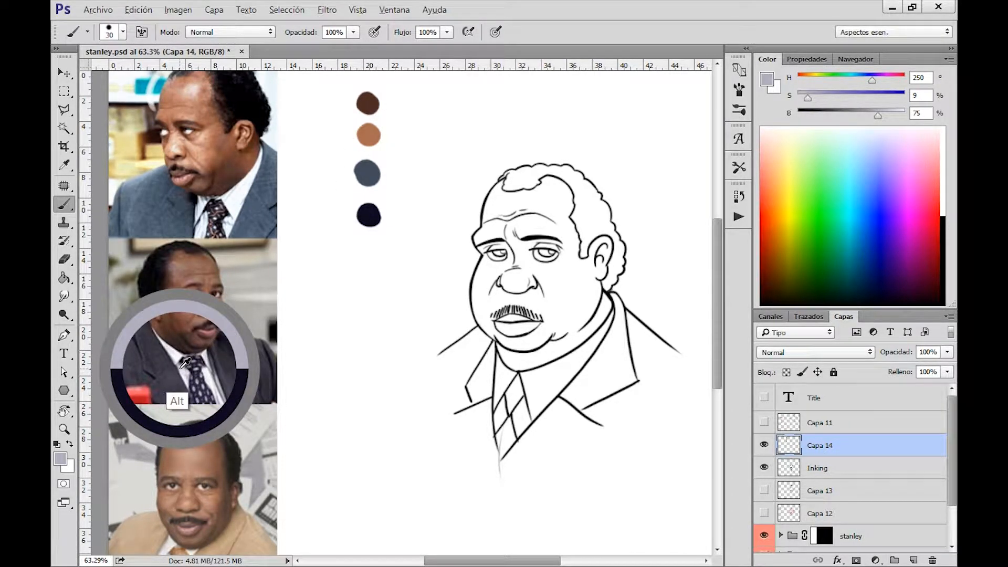
{"action": "left_click_drag", "start_coordinate": [367, 240], "coordinate": [362, 255]}
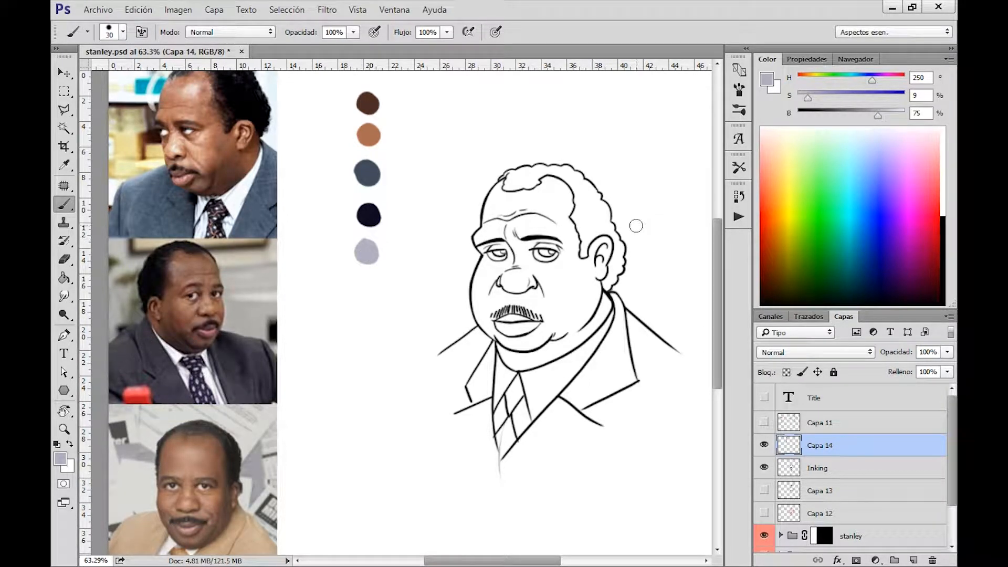
Create a new layer between Inking and Capa 13 and name it "color"
{"action": "left_click", "coordinate": [832, 468]}
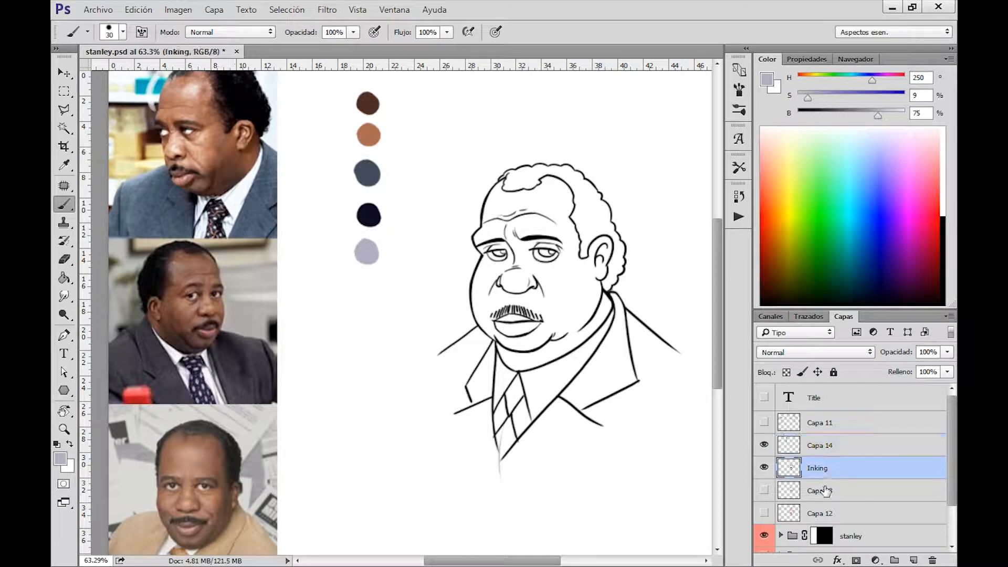
{"action": "left_click", "coordinate": [831, 487]}
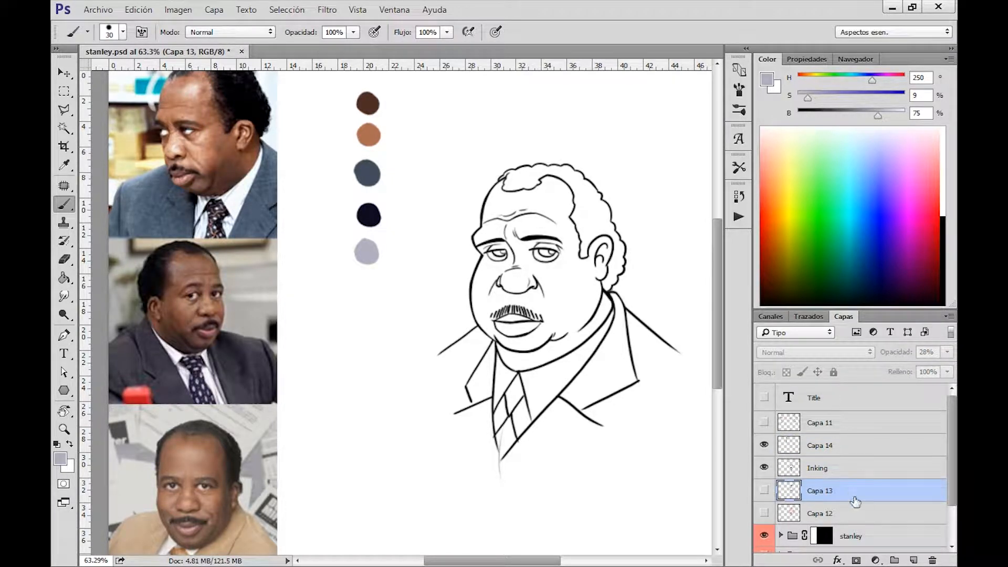
{"action": "left_click", "coordinate": [915, 560]}
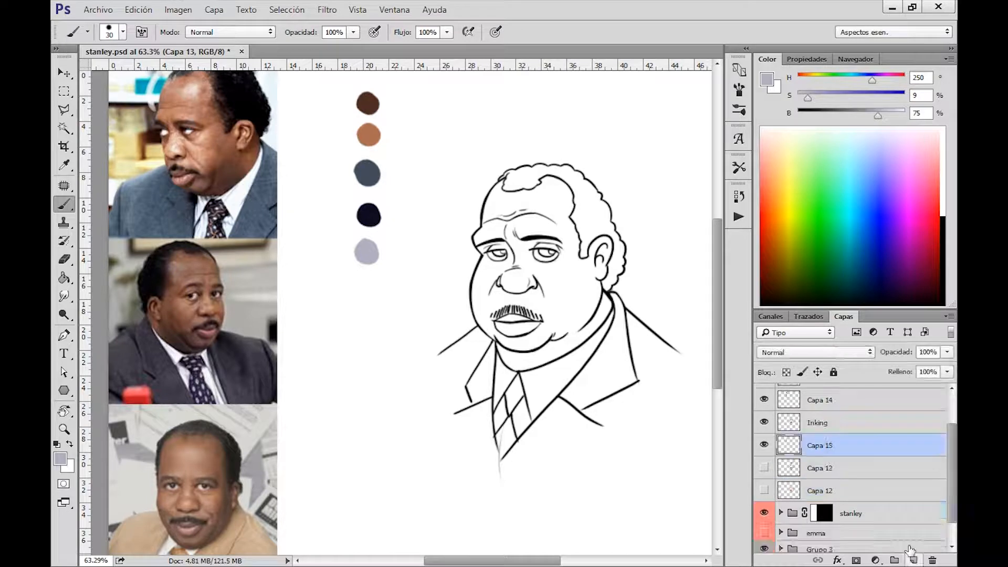
{"action": "double_click", "coordinate": [820, 447]}
{"action": "type", "text": "color"}
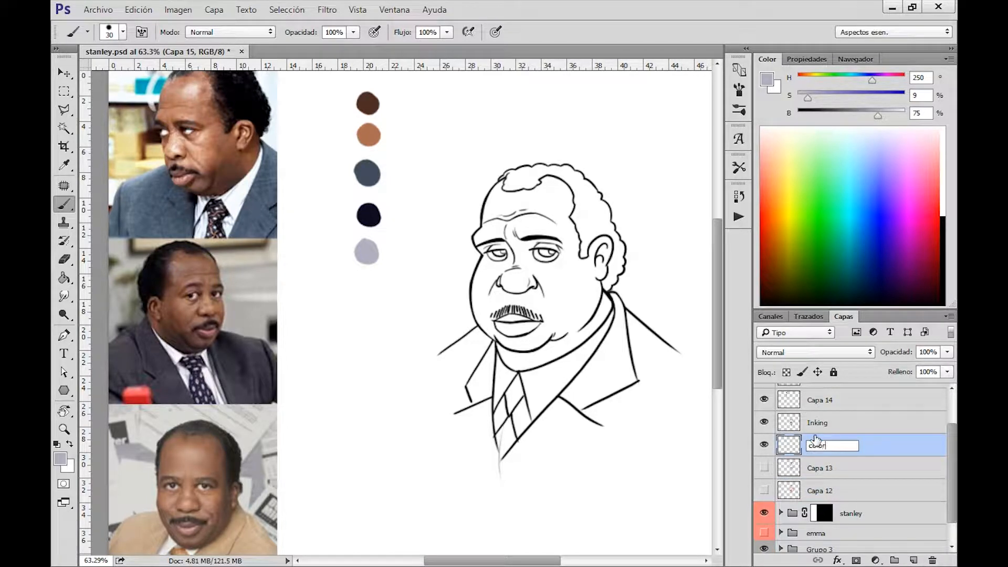
{"action": "key", "text": "Return"}
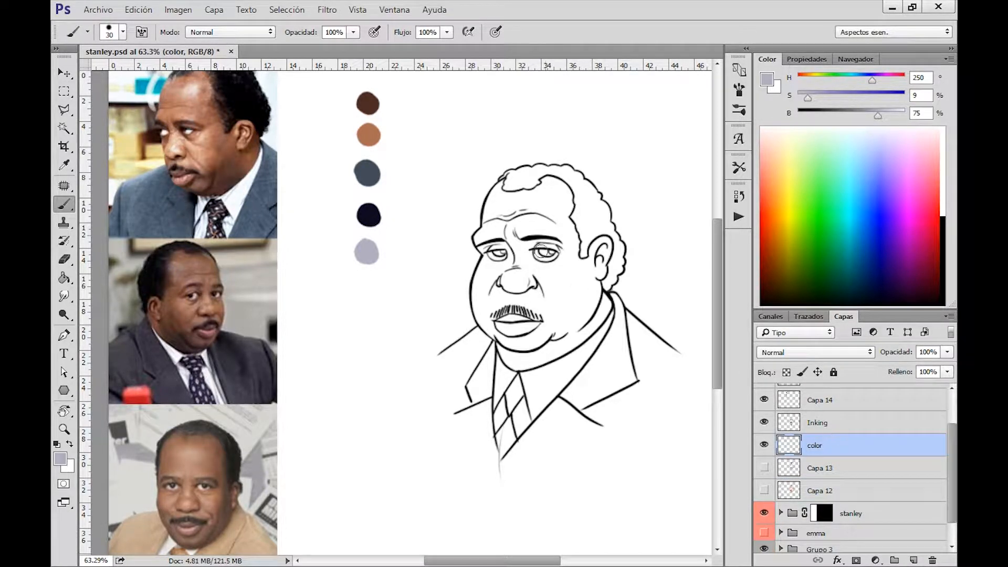
Sample the skin swatch and trace the inner edge of the forehead and far cheek down to the chin with a 15-pixel brush
{"action": "left_click_drag", "start_coordinate": [532, 266], "coordinate": [465, 282]}
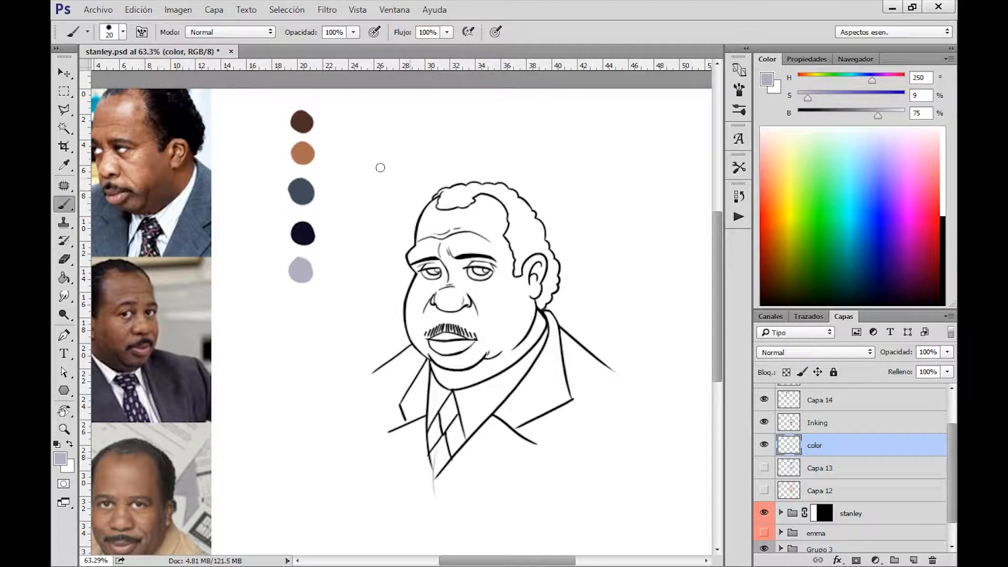
{"action": "left_click", "coordinate": [303, 153], "text": "alt"}
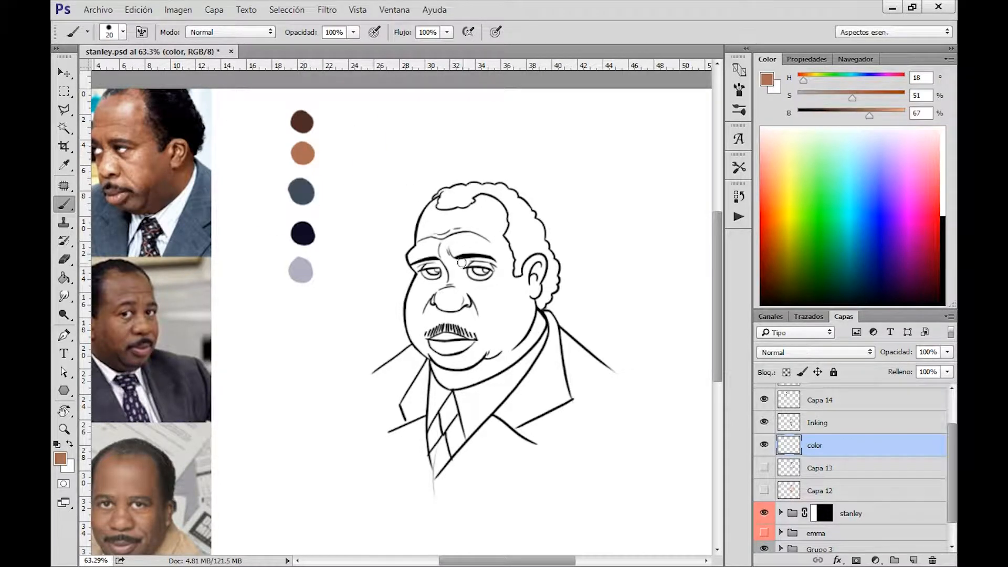
{"action": "left_click", "coordinate": [304, 154], "text": "alt"}
{"action": "key", "text": "z"}
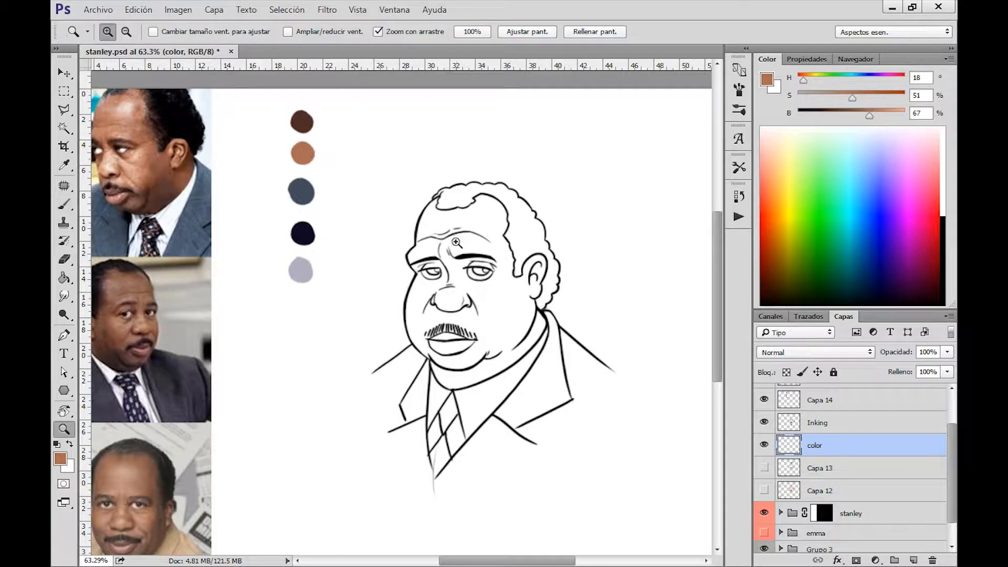
{"action": "left_click_drag", "start_coordinate": [409, 250], "coordinate": [409, 250]}
{"action": "key", "text": "b"}
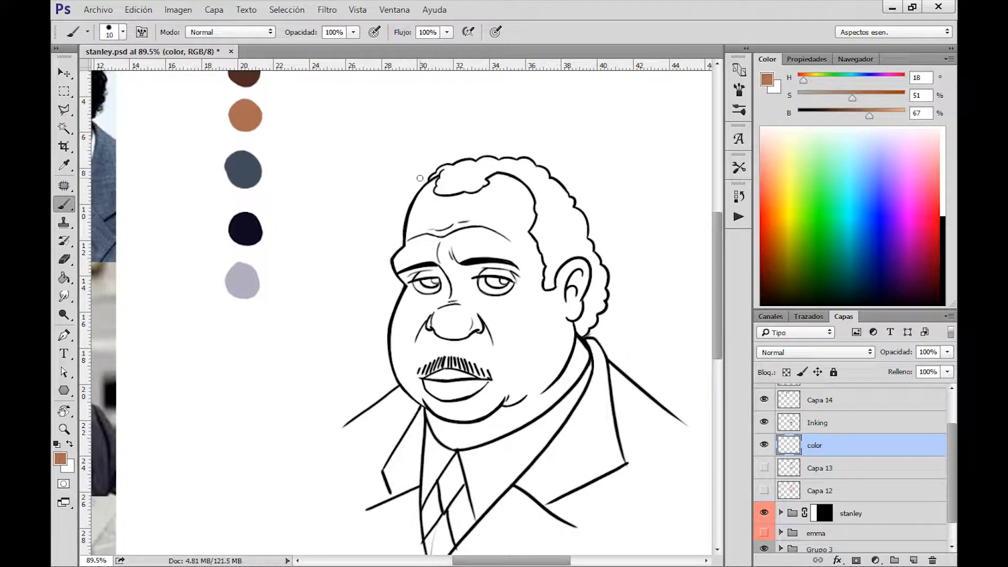
{"action": "key", "text": "z"}
{"action": "left_click_drag", "start_coordinate": [420, 178], "coordinate": [399, 243]}
{"action": "key", "text": "b"}
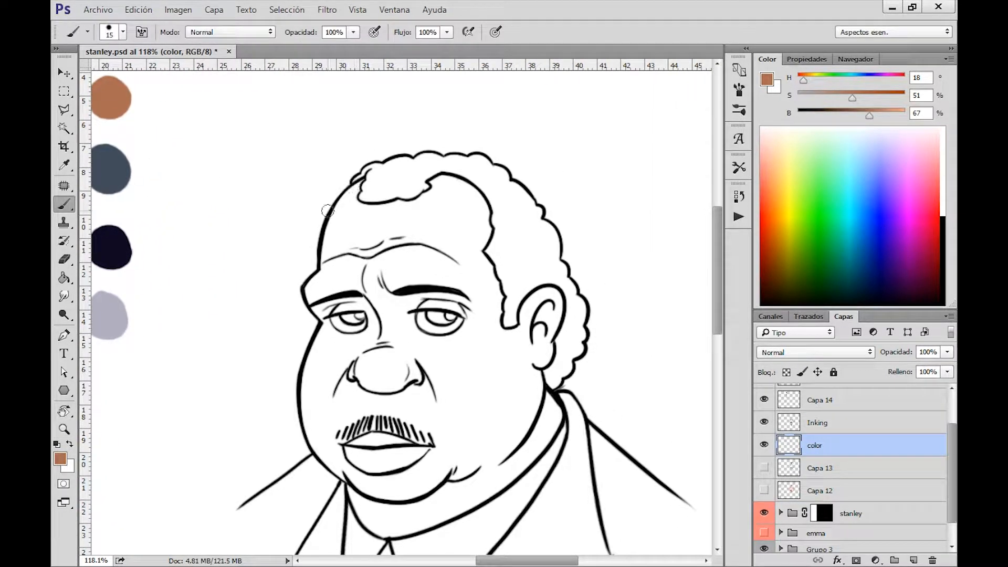
{"action": "mouse_move", "coordinate": [362, 183]}
{"action": "left_mouse_down"}
{"action": "mouse_move", "coordinate": [330, 225]}
{"action": "mouse_move", "coordinate": [325, 272]}
{"action": "mouse_move", "coordinate": [307, 291]}
{"action": "mouse_move", "coordinate": [325, 322]}
{"action": "mouse_move", "coordinate": [311, 366]}
{"action": "mouse_move", "coordinate": [326, 324]}
{"action": "mouse_move", "coordinate": [305, 417]}
{"action": "mouse_move", "coordinate": [349, 477]}
{"action": "left_mouse_up"}
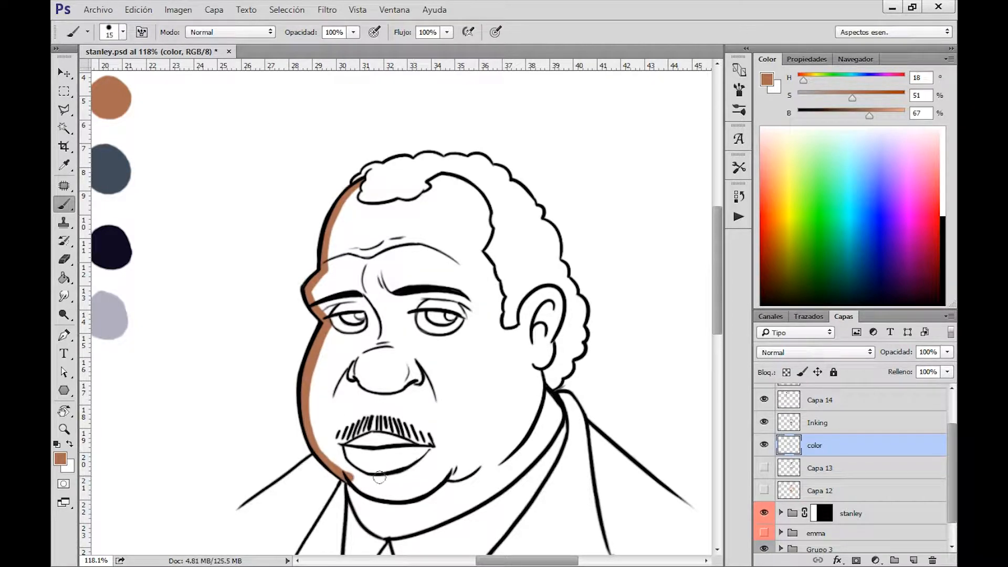
Trace the inner edges of the neck, ear and hairline in the skin tone to close the face's colour outline
{"action": "left_click_drag", "start_coordinate": [426, 430], "coordinate": [370, 340]}
{"action": "left_click_drag", "start_coordinate": [294, 395], "coordinate": [318, 439]}
{"action": "mouse_move", "coordinate": [296, 403]}
{"action": "left_mouse_down"}
{"action": "mouse_move", "coordinate": [320, 440]}
{"action": "mouse_move", "coordinate": [355, 443]}
{"action": "mouse_move", "coordinate": [471, 368]}
{"action": "mouse_move", "coordinate": [504, 305]}
{"action": "mouse_move", "coordinate": [490, 305]}
{"action": "mouse_move", "coordinate": [498, 318]}
{"action": "mouse_move", "coordinate": [488, 339]}
{"action": "mouse_move", "coordinate": [490, 307]}
{"action": "mouse_move", "coordinate": [476, 362]}
{"action": "left_mouse_up"}
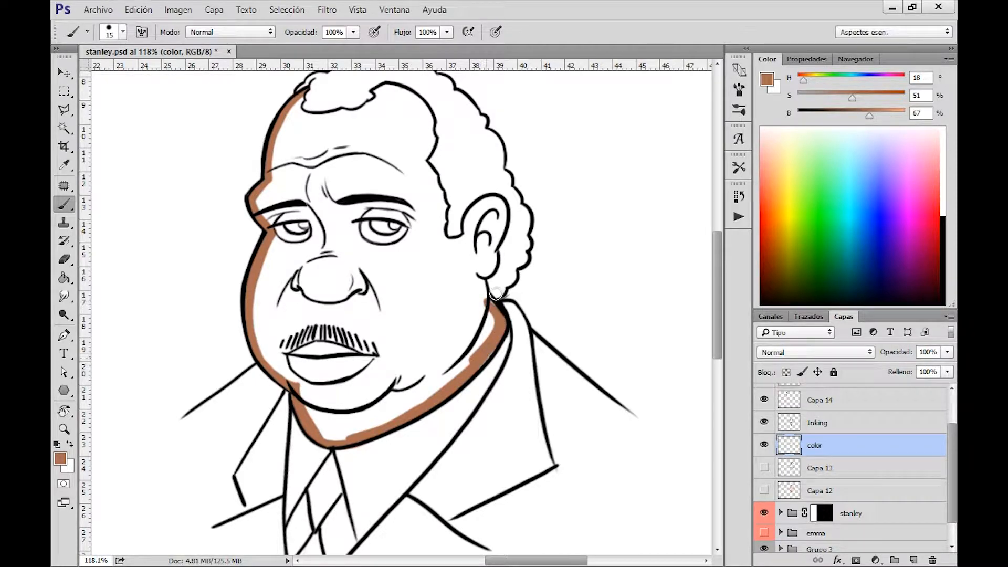
{"action": "mouse_move", "coordinate": [478, 282]}
{"action": "left_mouse_down"}
{"action": "mouse_move", "coordinate": [490, 304]}
{"action": "mouse_move", "coordinate": [491, 274]}
{"action": "mouse_move", "coordinate": [478, 270]}
{"action": "mouse_move", "coordinate": [486, 276]}
{"action": "mouse_move", "coordinate": [496, 249]}
{"action": "mouse_move", "coordinate": [478, 274]}
{"action": "left_mouse_up"}
{"action": "mouse_move", "coordinate": [467, 232]}
{"action": "left_mouse_down"}
{"action": "mouse_move", "coordinate": [485, 197]}
{"action": "mouse_move", "coordinate": [504, 226]}
{"action": "mouse_move", "coordinate": [486, 241]}
{"action": "mouse_move", "coordinate": [444, 244]}
{"action": "mouse_move", "coordinate": [440, 189]}
{"action": "mouse_move", "coordinate": [419, 155]}
{"action": "mouse_move", "coordinate": [436, 132]}
{"action": "mouse_move", "coordinate": [413, 95]}
{"action": "mouse_move", "coordinate": [397, 84]}
{"action": "mouse_move", "coordinate": [368, 106]}
{"action": "mouse_move", "coordinate": [309, 116]}
{"action": "mouse_move", "coordinate": [301, 93]}
{"action": "left_mouse_up"}
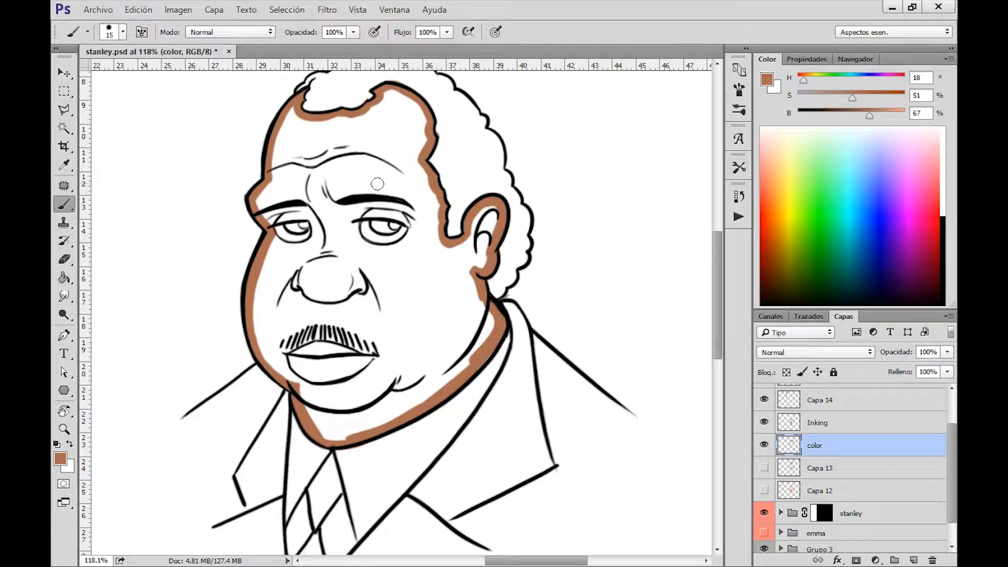
Select the empty area inside the skin-tone outline with the Magic Wand at tolerance 32 and inspect the selection edge
{"action": "key", "text": "w"}
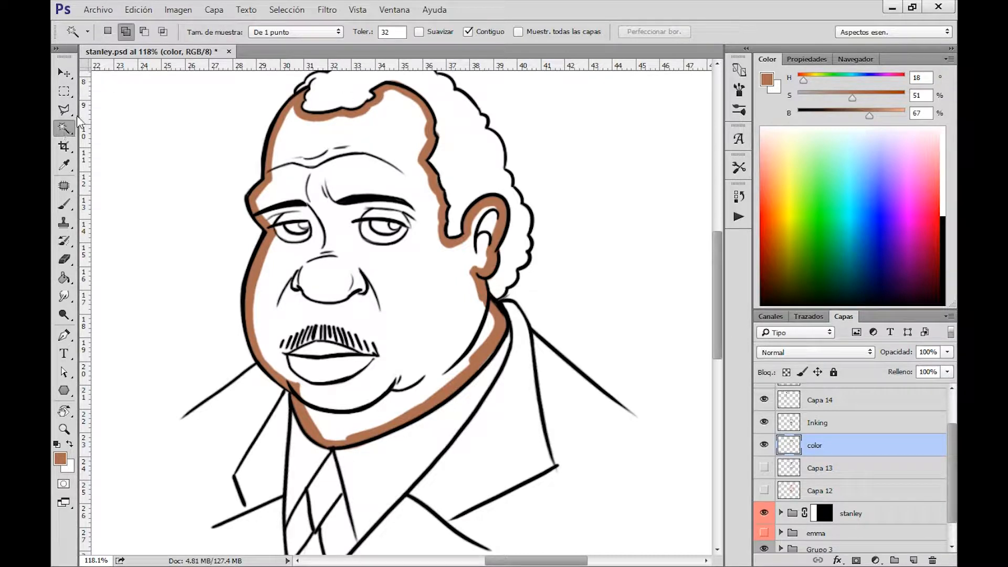
{"action": "left_click", "coordinate": [391, 134]}
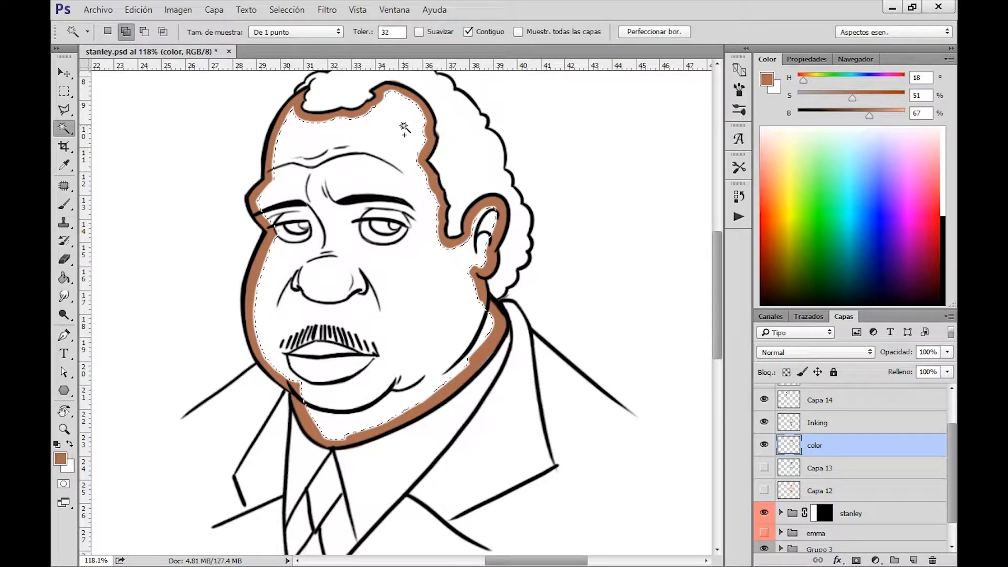
{"action": "key", "text": "z"}
{"action": "left_click_drag", "start_coordinate": [285, 129], "coordinate": [337, 175]}
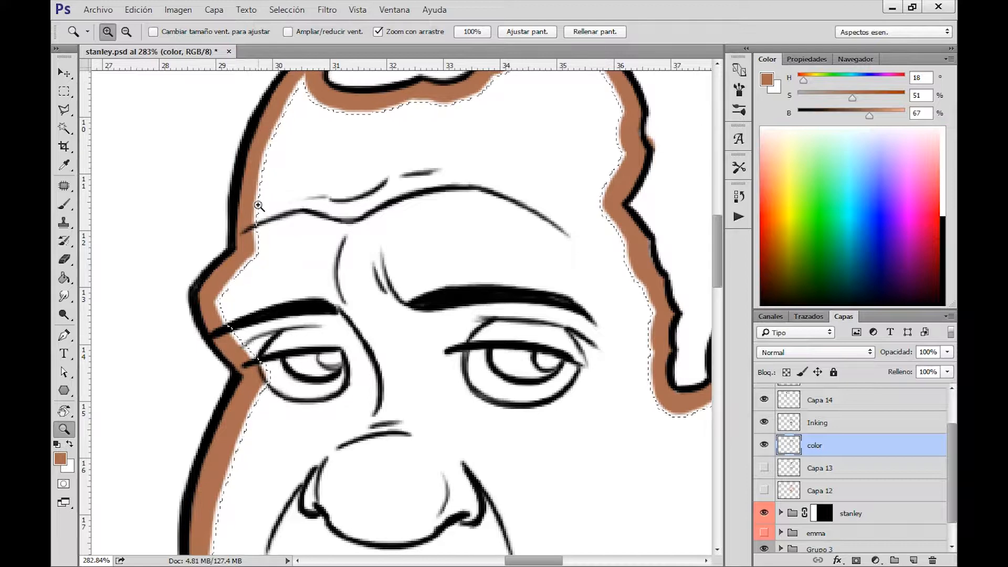
{"action": "left_click", "coordinate": [413, 176], "text": "alt"}
{"action": "left_click", "coordinate": [388, 164], "text": "alt"}
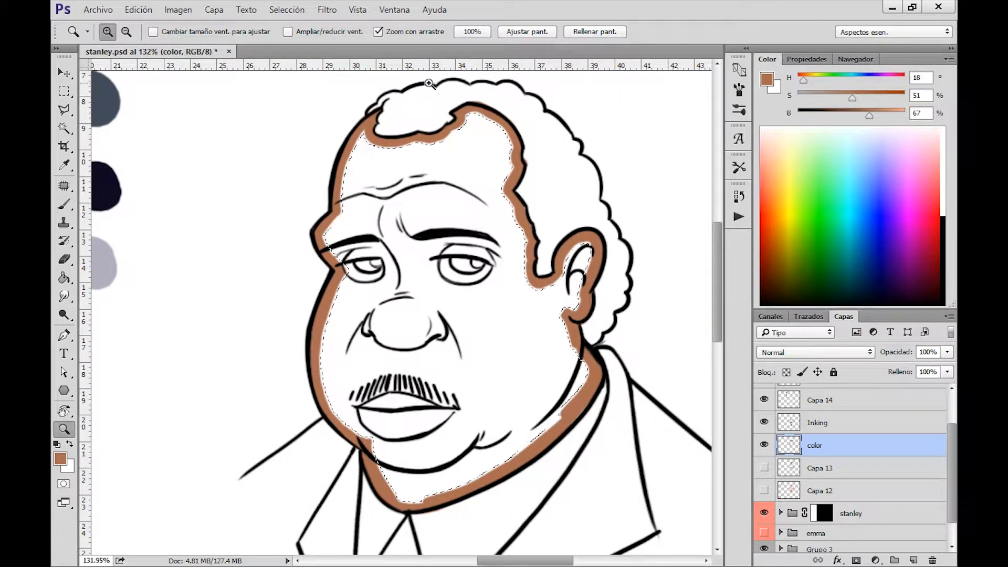
Expand the face selection by 3 pixels and check its edge against the skin-tone outline
{"action": "left_click", "coordinate": [291, 12]}
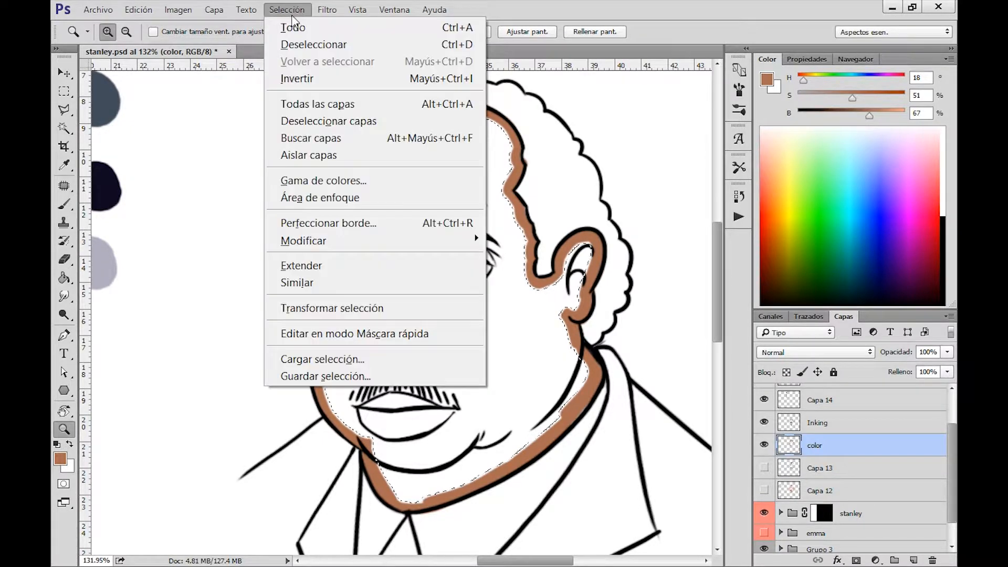
{"action": "mouse_move", "coordinate": [298, 11]}
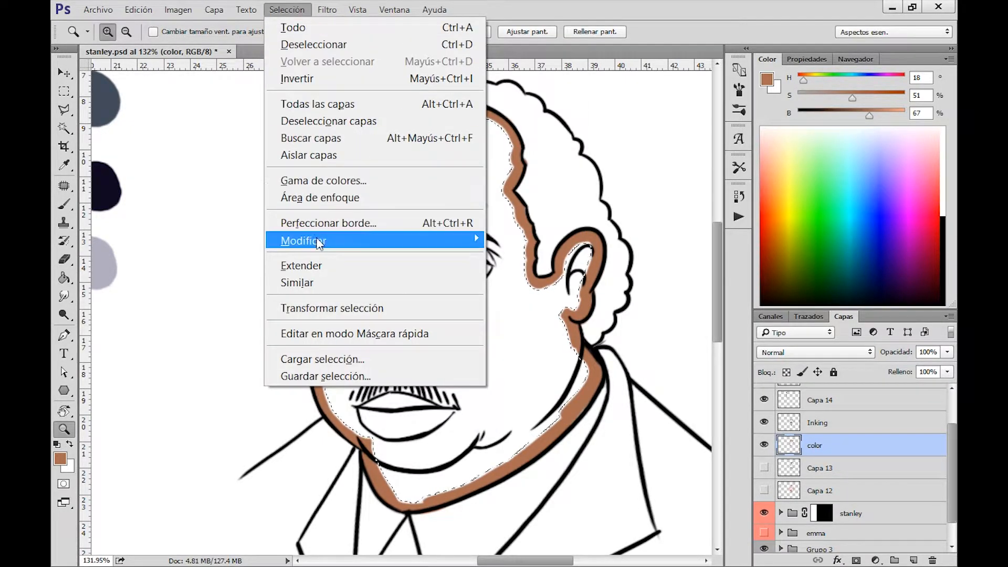
{"action": "mouse_move", "coordinate": [409, 246]}
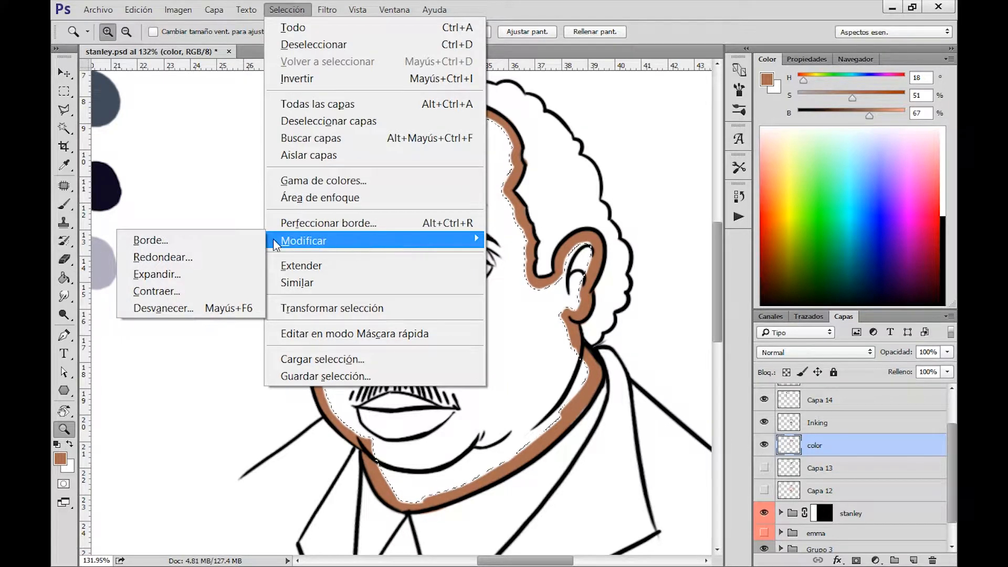
{"action": "left_click", "coordinate": [180, 273]}
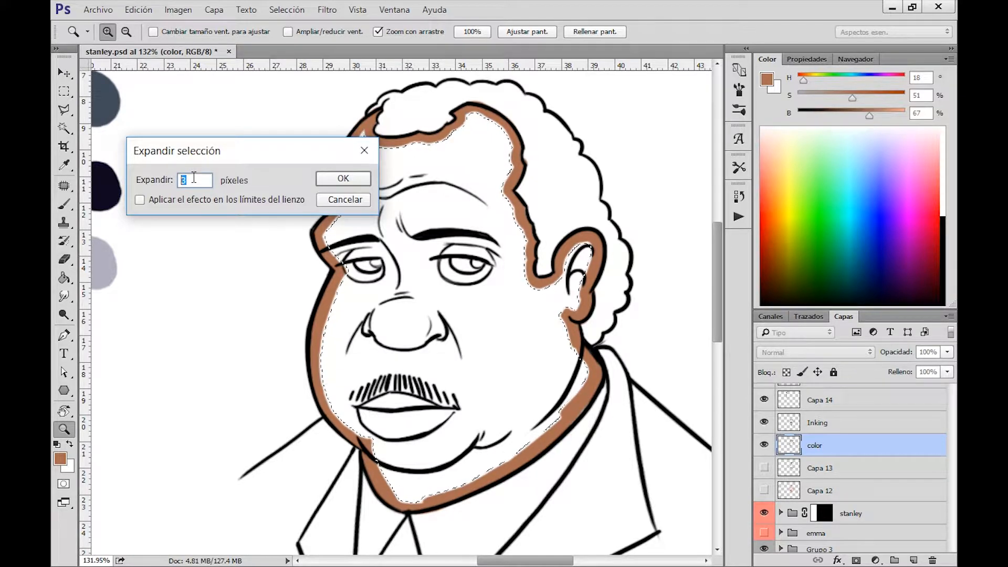
{"action": "type", "text": "3"}
{"action": "key", "text": "Return"}
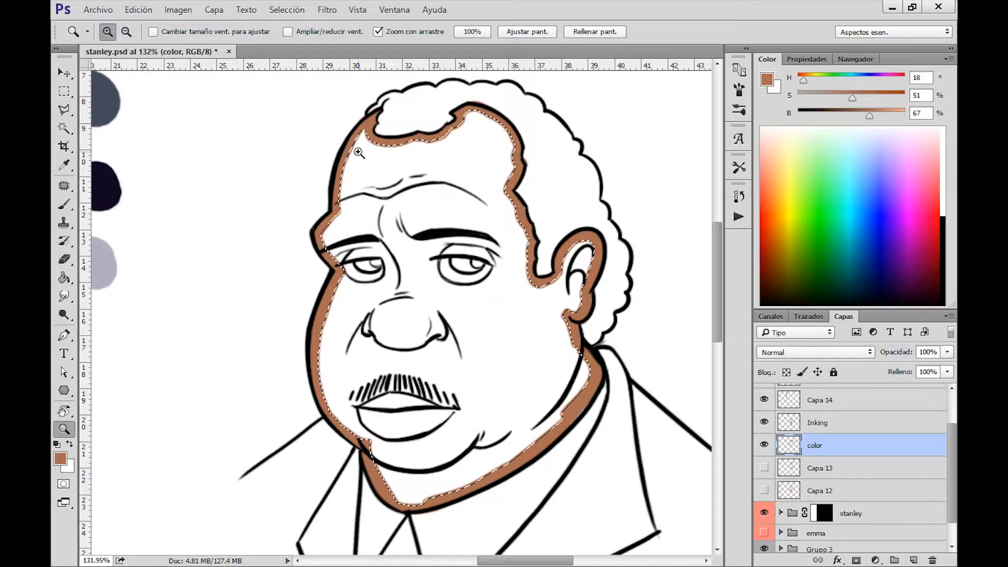
{"action": "left_click_drag", "start_coordinate": [405, 172], "coordinate": [409, 157]}
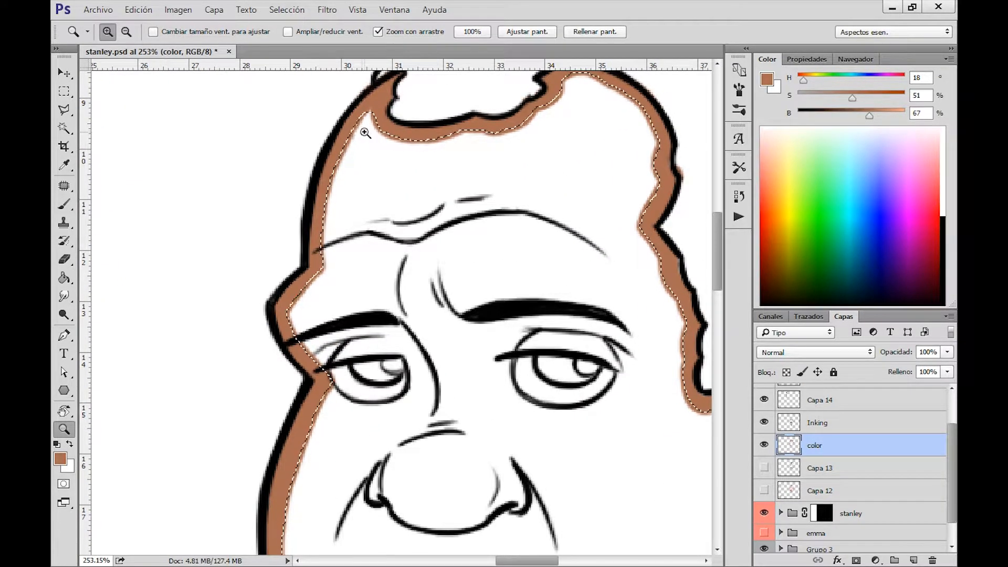
Fill the expanded face selection with the skin tone on the color layer and clear the selection
{"action": "left_click_drag", "start_coordinate": [493, 206], "coordinate": [450, 173]}
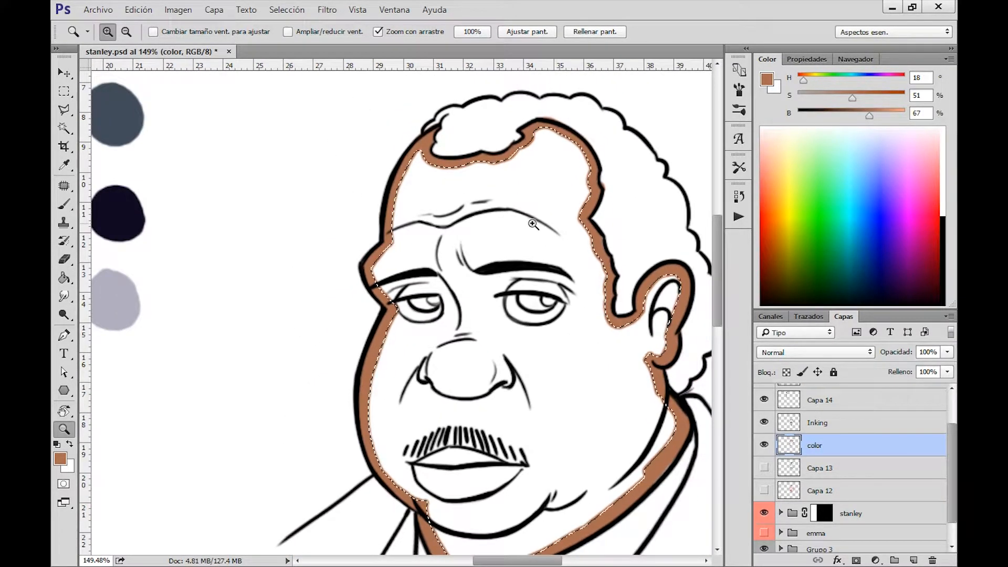
{"action": "left_click_drag", "start_coordinate": [517, 229], "coordinate": [479, 214]}
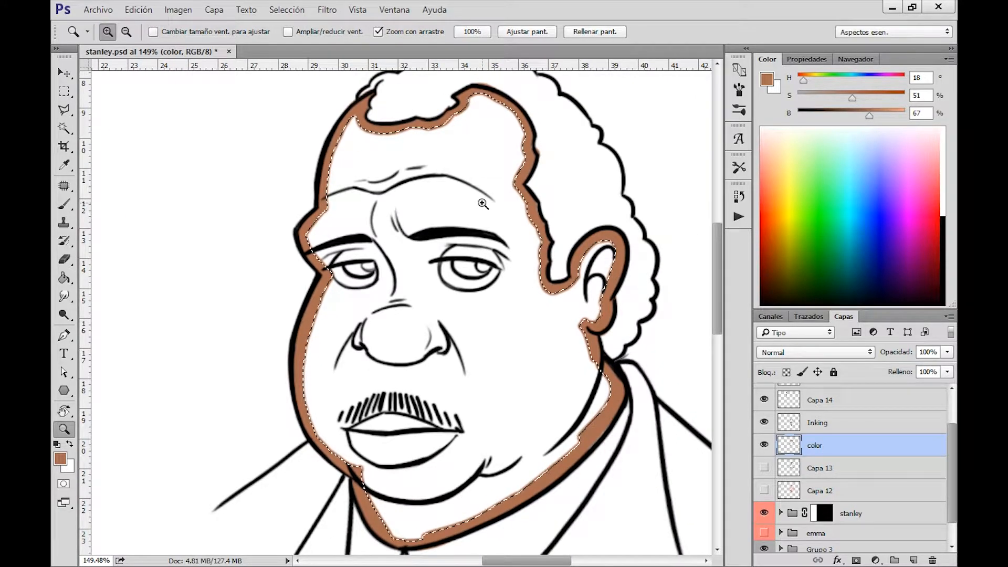
{"action": "key", "text": "alt+BackSpace"}
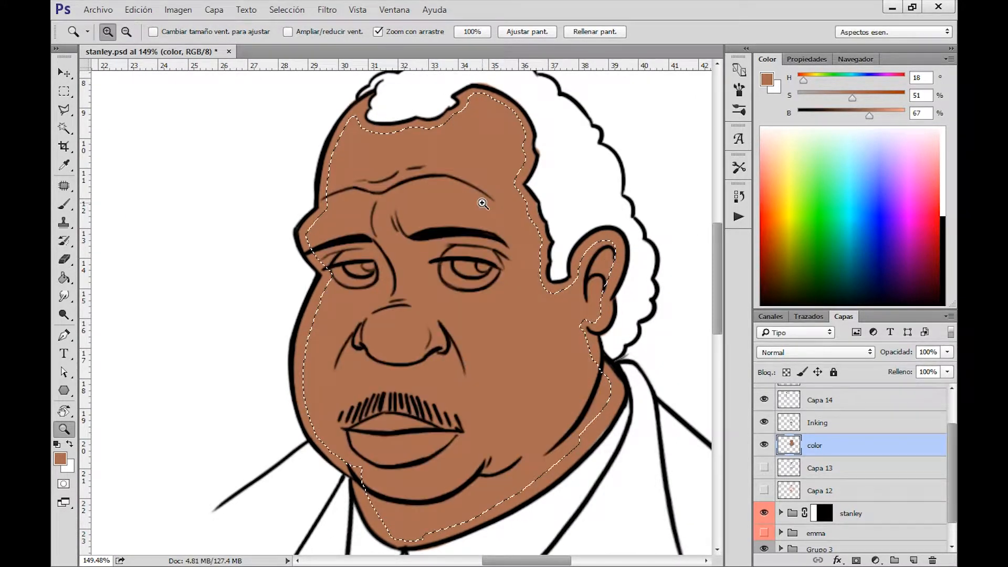
{"action": "key", "text": "ctrl+d"}
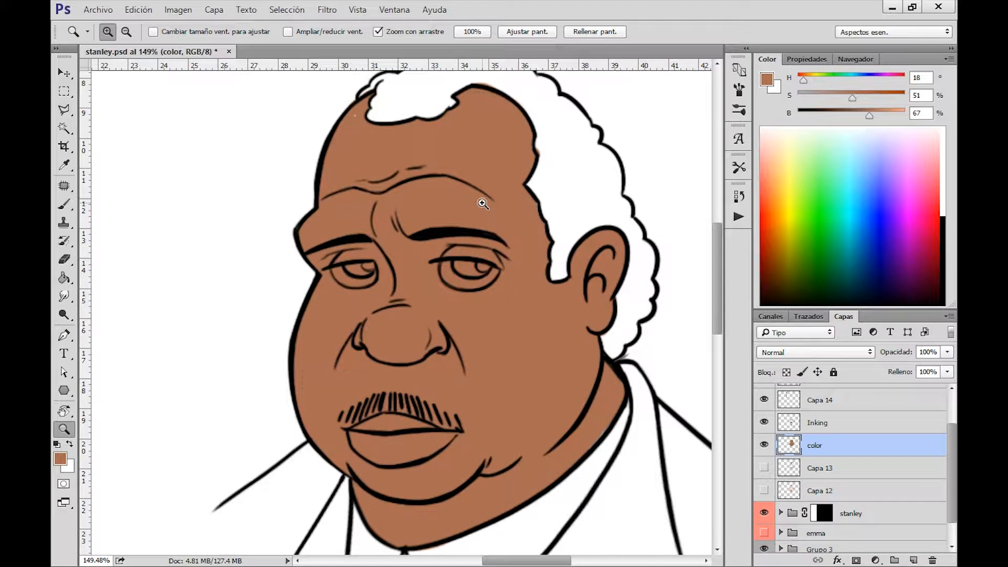
Cover the unfilled specks on the forehead near the hairline in the skin tone with a 9-pixel brush and check the face fill
{"action": "key", "text": "v"}
{"action": "key", "text": "b"}
{"action": "key", "text": "z"}
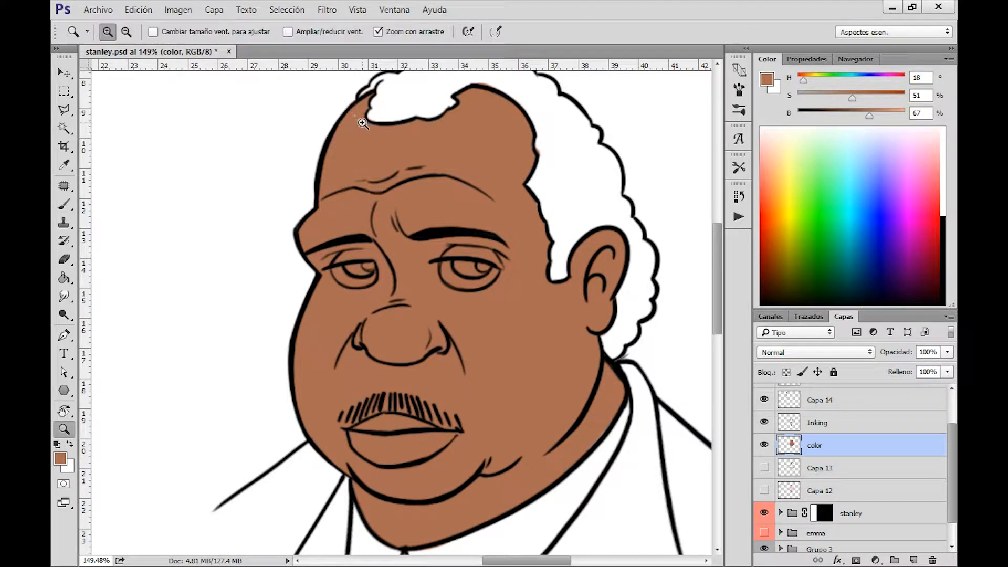
{"action": "left_click_drag", "start_coordinate": [363, 123], "coordinate": [404, 157]}
{"action": "key", "text": "b"}
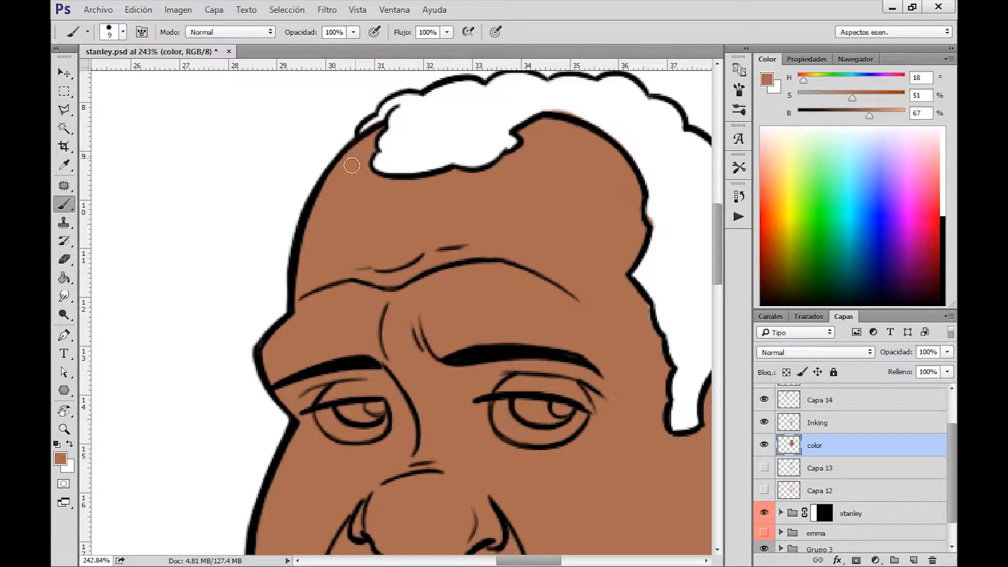
{"action": "left_click_drag", "start_coordinate": [569, 371], "coordinate": [515, 189]}
{"action": "left_click_drag", "start_coordinate": [584, 404], "coordinate": [540, 252]}
{"action": "key", "text": "z"}
{"action": "mouse_move", "coordinate": [615, 203]}
{"action": "left_mouse_down"}
{"action": "mouse_move", "coordinate": [609, 184]}
{"action": "mouse_move", "coordinate": [578, 160]}
{"action": "mouse_move", "coordinate": [517, 272]}
{"action": "mouse_move", "coordinate": [539, 253]}
{"action": "left_mouse_up"}
{"action": "key", "text": "b"}
{"action": "key", "text": "z"}
{"action": "key", "text": "b"}
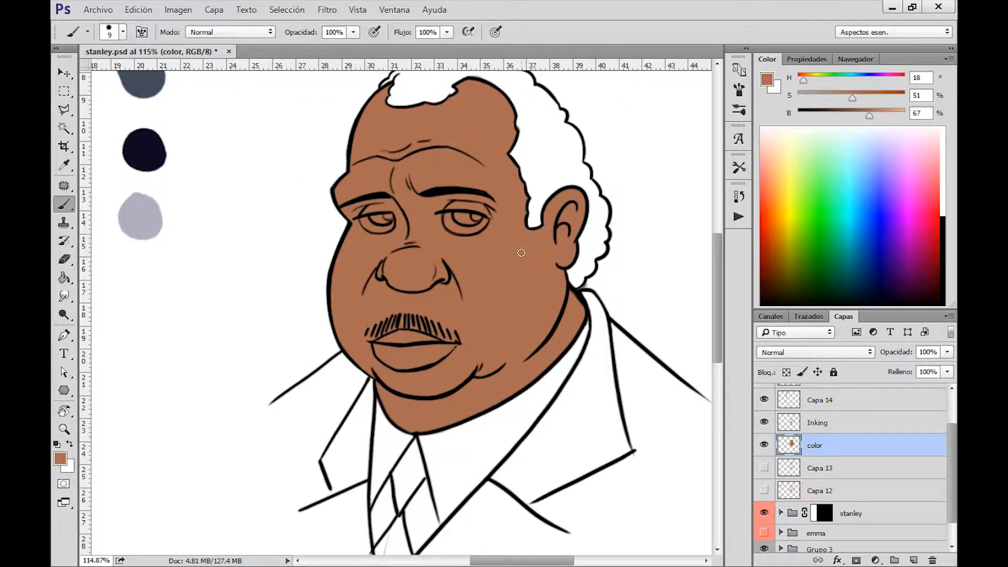
Add a new layer above the skin colour layer and rename the skin layer colorPiel
{"action": "left_click_drag", "start_coordinate": [637, 286], "coordinate": [600, 315]}
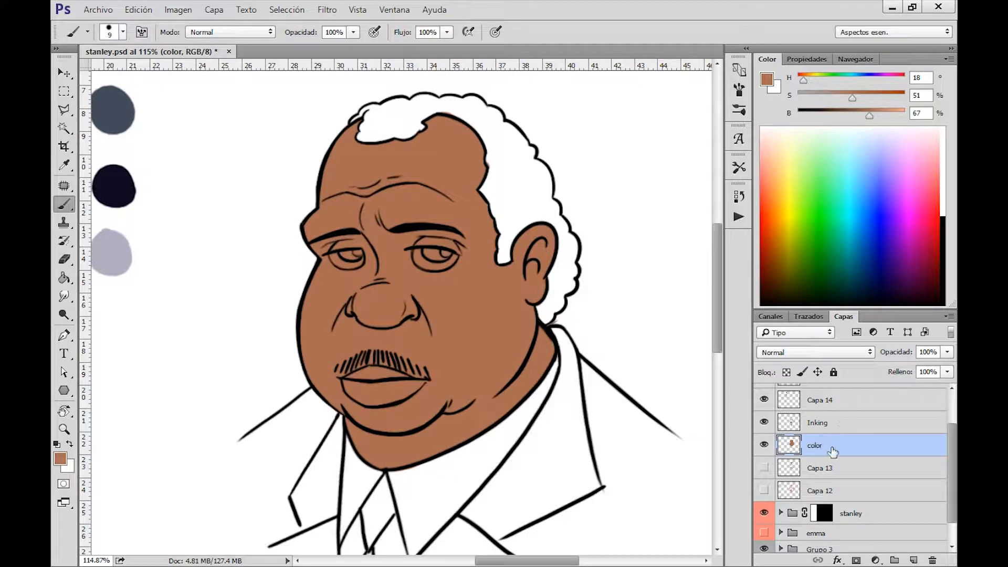
{"action": "left_click", "coordinate": [914, 560]}
{"action": "double_click", "coordinate": [813, 469]}
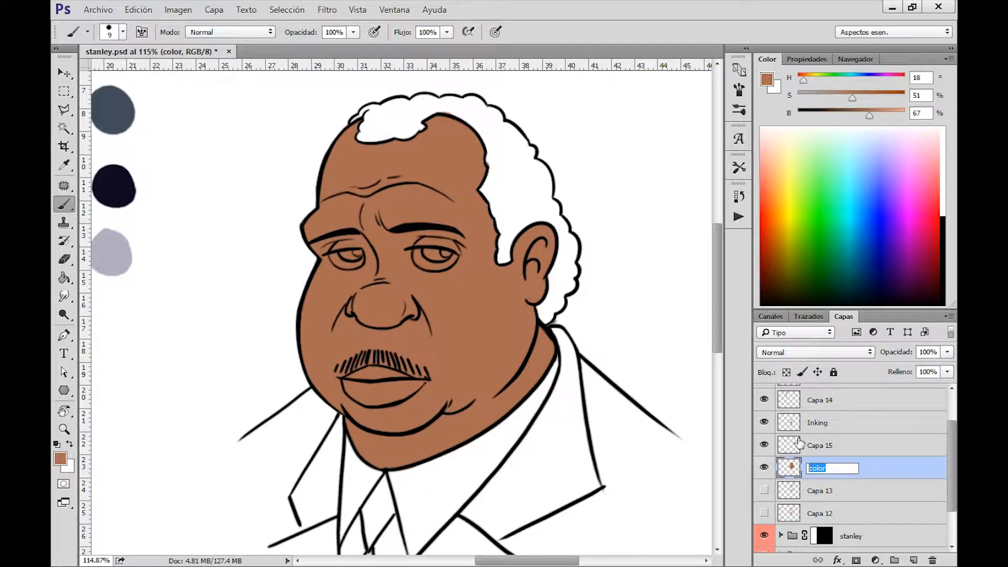
{"action": "type", "text": "colorPiel"}
{"action": "key", "text": "Return"}
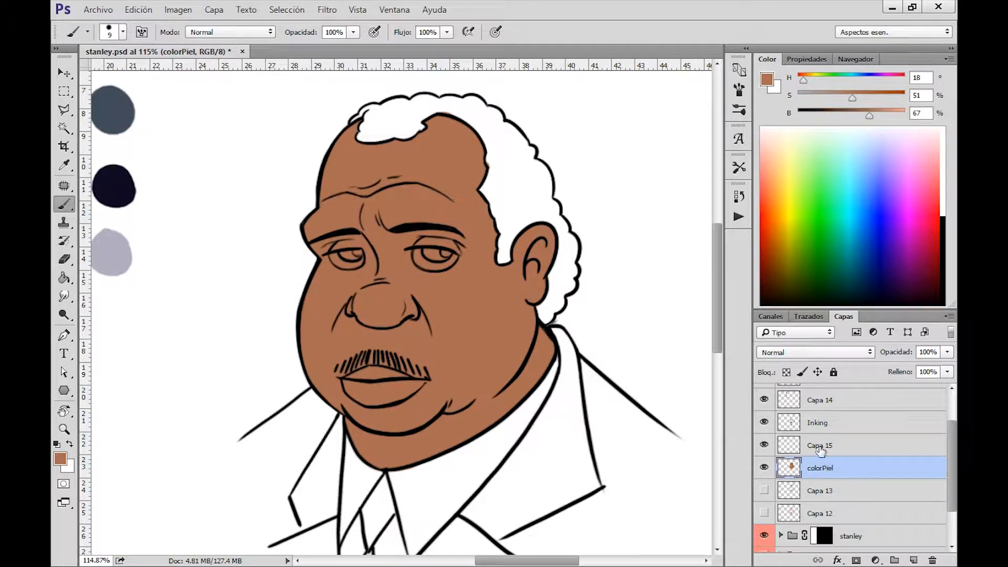
Rename the new empty layer above colorPiel as colorCabello
{"action": "double_click", "coordinate": [821, 450]}
{"action": "type", "text": "color"}
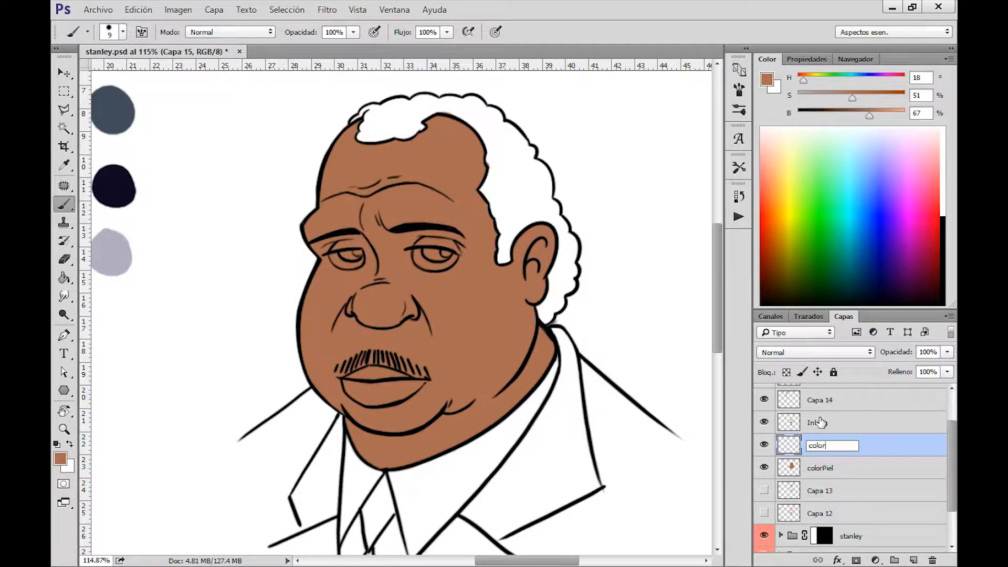
{"action": "type", "text": "Cabello"}
{"action": "key", "text": "Return"}
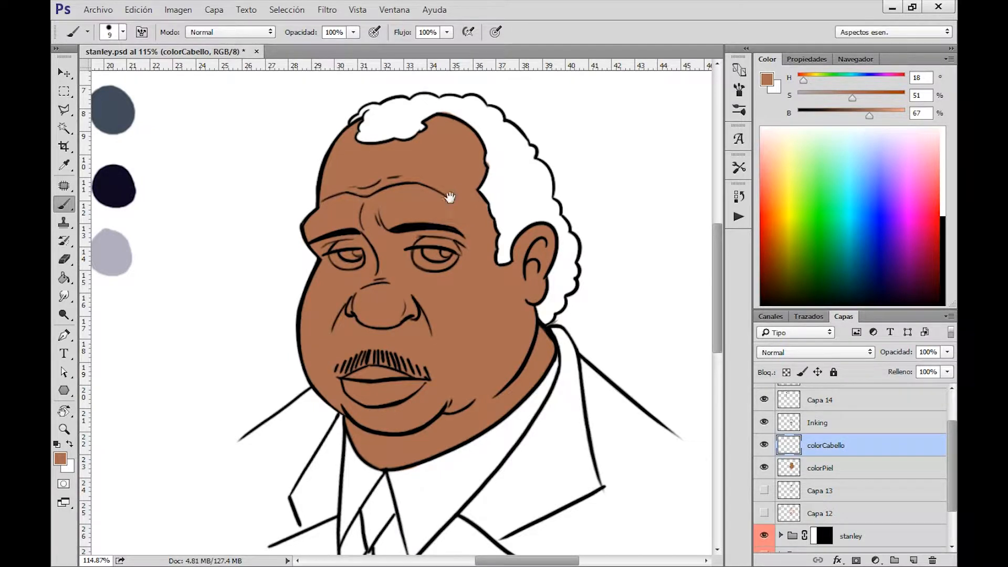
Sample the dark brown hair swatch and darken and mute it to saturation 36% and brightness 21%
{"action": "left_click_drag", "start_coordinate": [450, 208], "coordinate": [480, 232]}
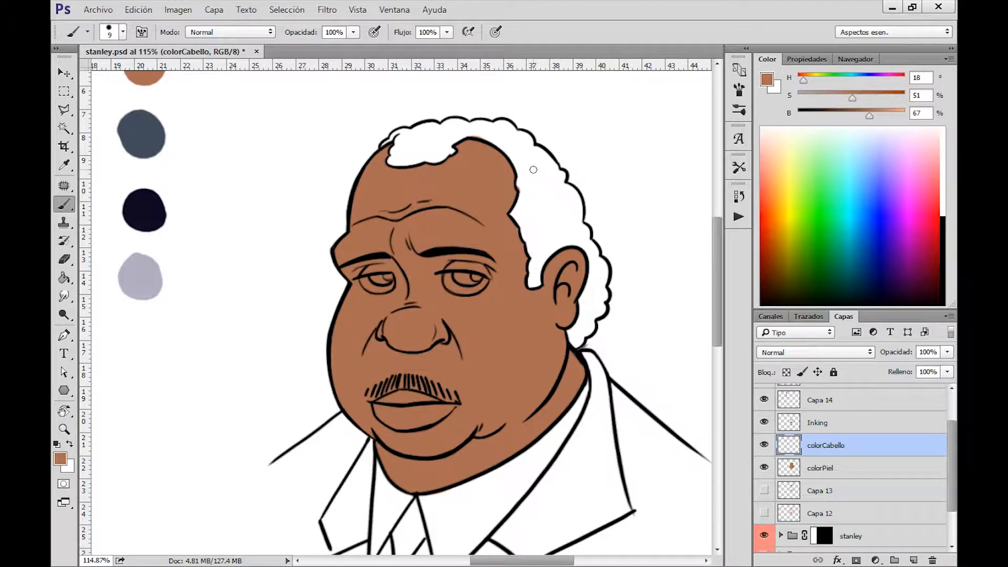
{"action": "left_click_drag", "start_coordinate": [266, 162], "coordinate": [331, 268]}
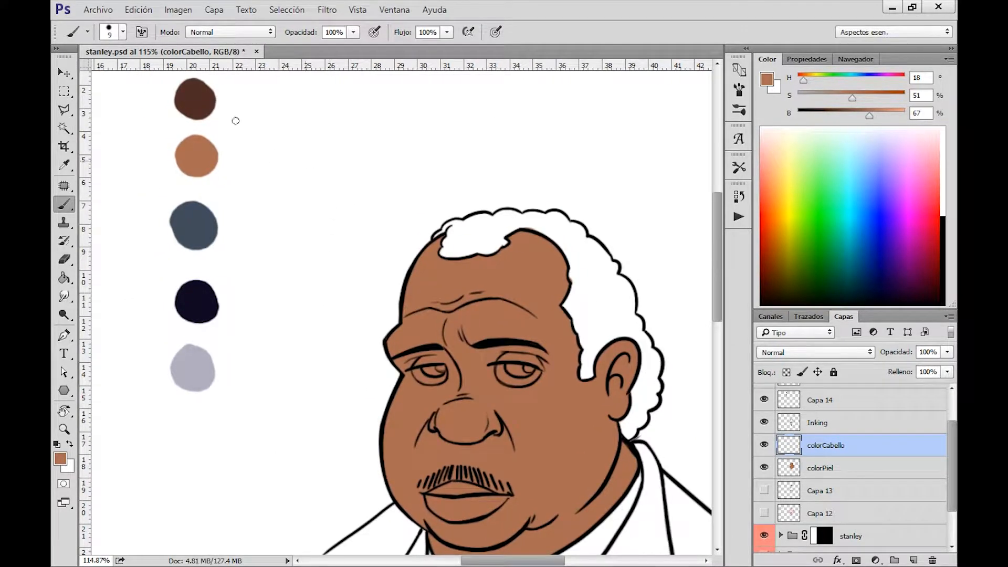
{"action": "left_click", "coordinate": [200, 96], "text": "alt"}
{"action": "mouse_move", "coordinate": [564, 341]}
{"action": "left_mouse_down"}
{"action": "mouse_move", "coordinate": [490, 248]}
{"action": "mouse_move", "coordinate": [482, 273]}
{"action": "left_mouse_up"}
{"action": "key", "text": "z"}
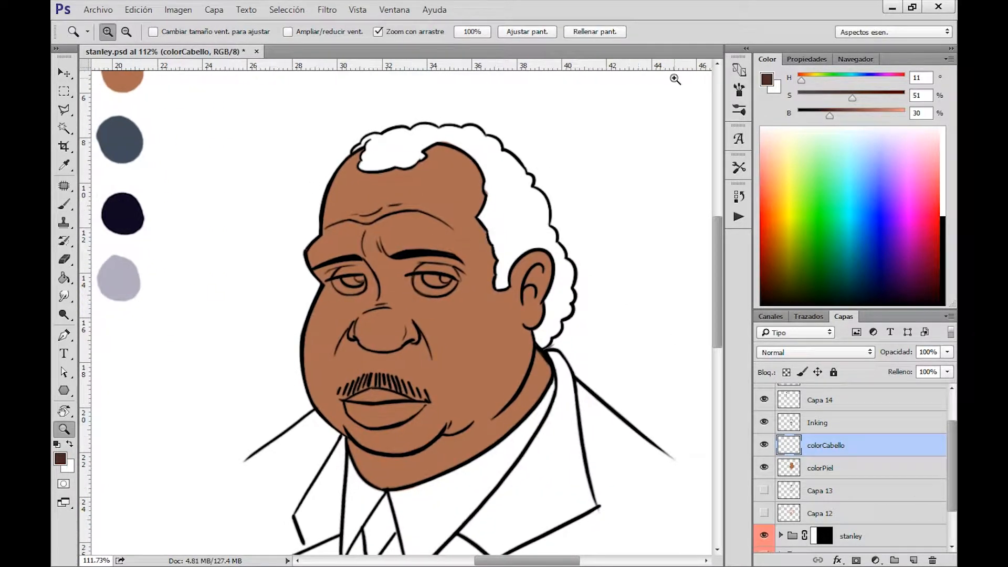
{"action": "key", "text": "b"}
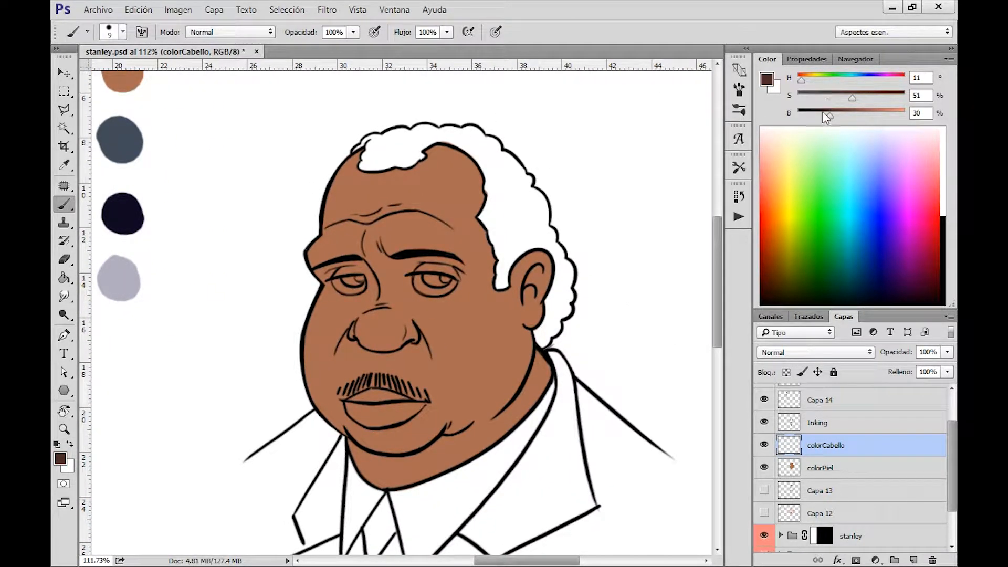
{"action": "left_click_drag", "start_coordinate": [830, 112], "coordinate": [820, 110]}
{"action": "left_click_drag", "start_coordinate": [485, 249], "coordinate": [484, 293]}
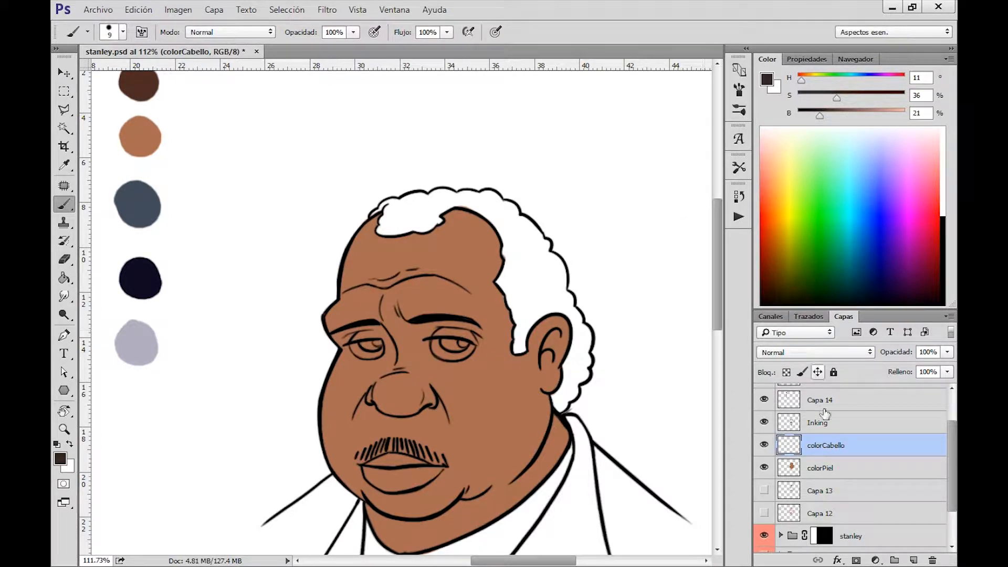
Select the area inside the hair outline on the Inking layer with the contiguous Magic Wand at tolerance 32
{"action": "scroll", "coordinate": [952, 430], "scroll_direction": "up", "scroll_amount": 1}
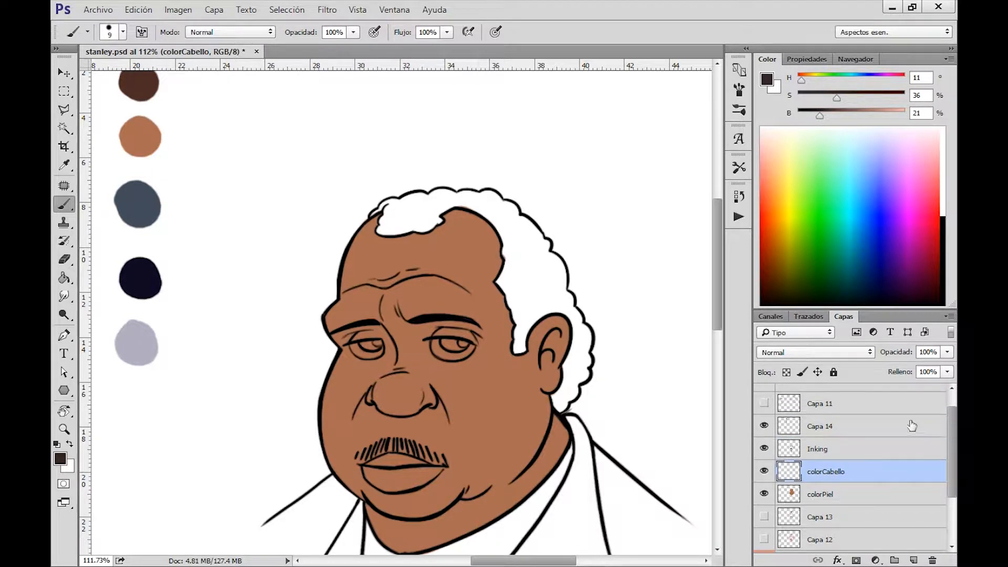
{"action": "left_click", "coordinate": [823, 450]}
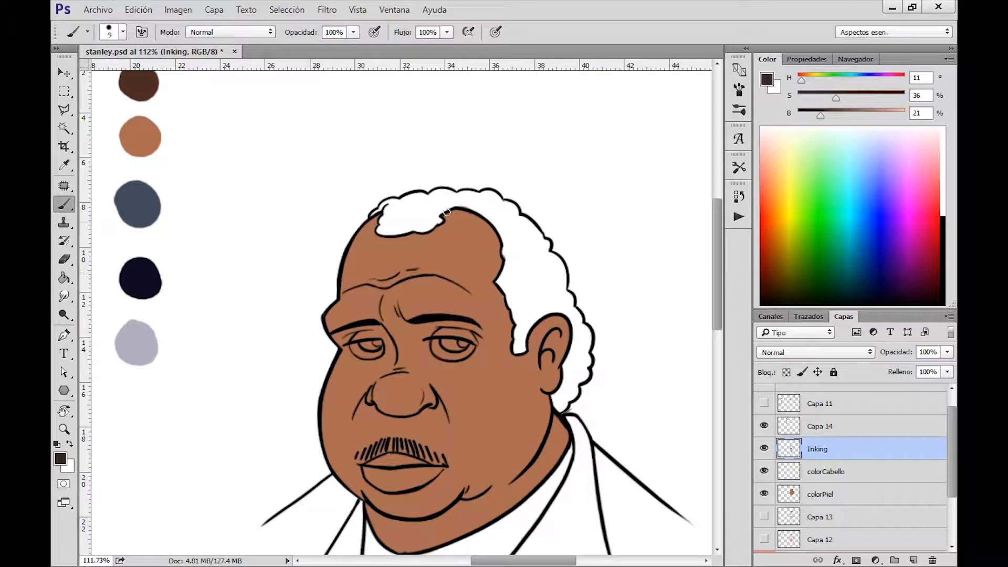
{"action": "key", "text": "w"}
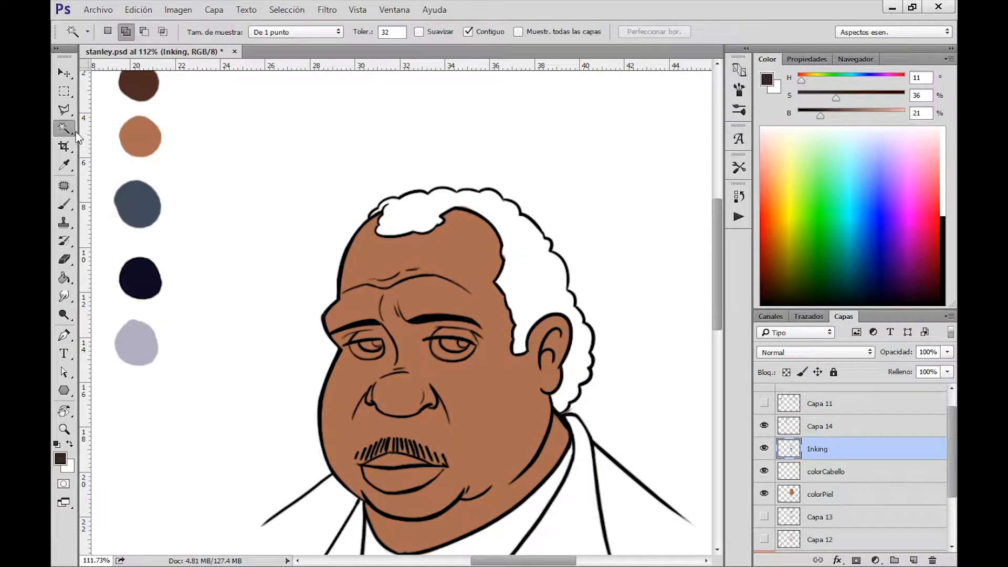
{"action": "left_click", "coordinate": [415, 211]}
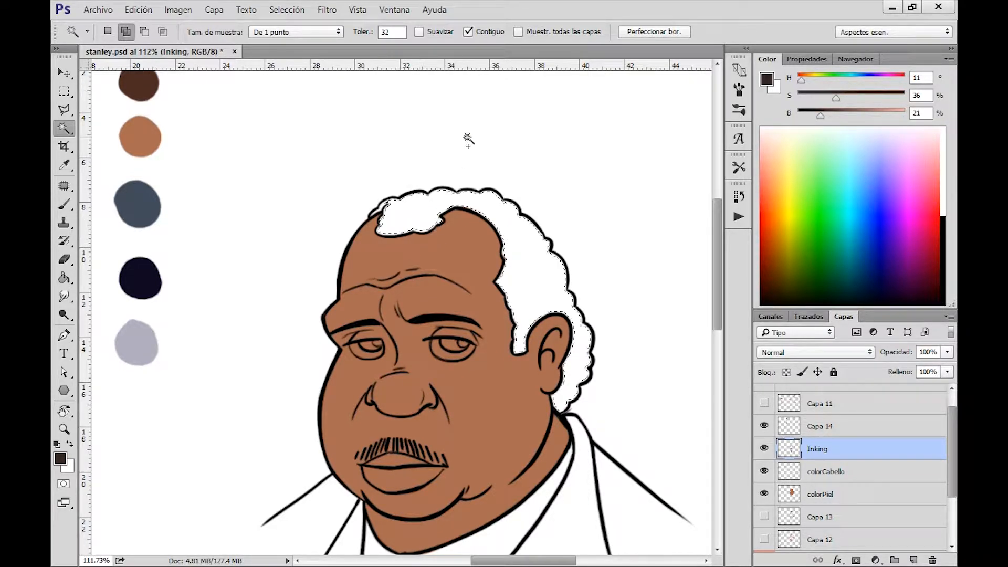
Expand the hair selection so its edge runs under the ink line
{"action": "left_click", "coordinate": [294, 10]}
{"action": "mouse_move", "coordinate": [294, 239]}
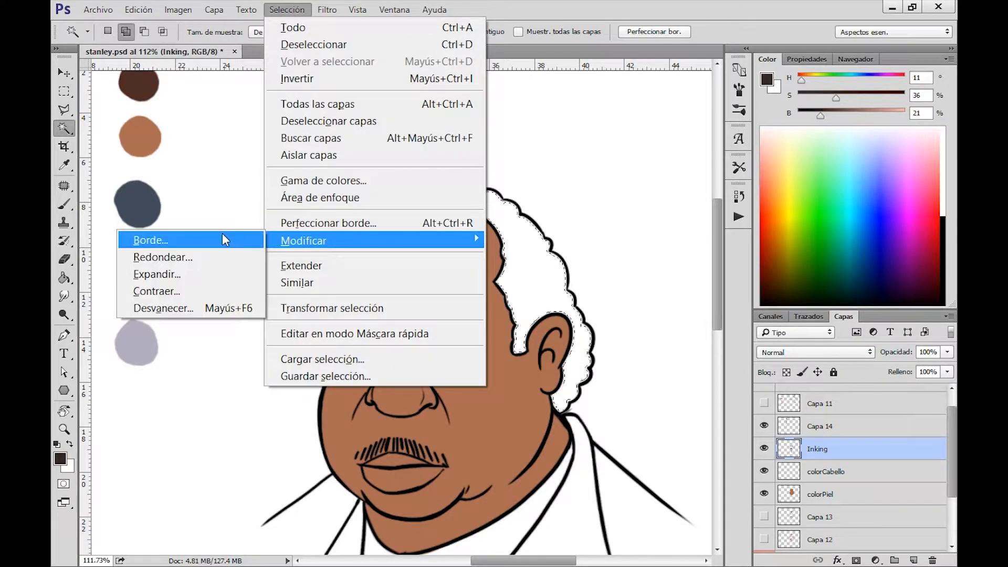
{"action": "left_click", "coordinate": [184, 274]}
{"action": "left_click", "coordinate": [337, 181]}
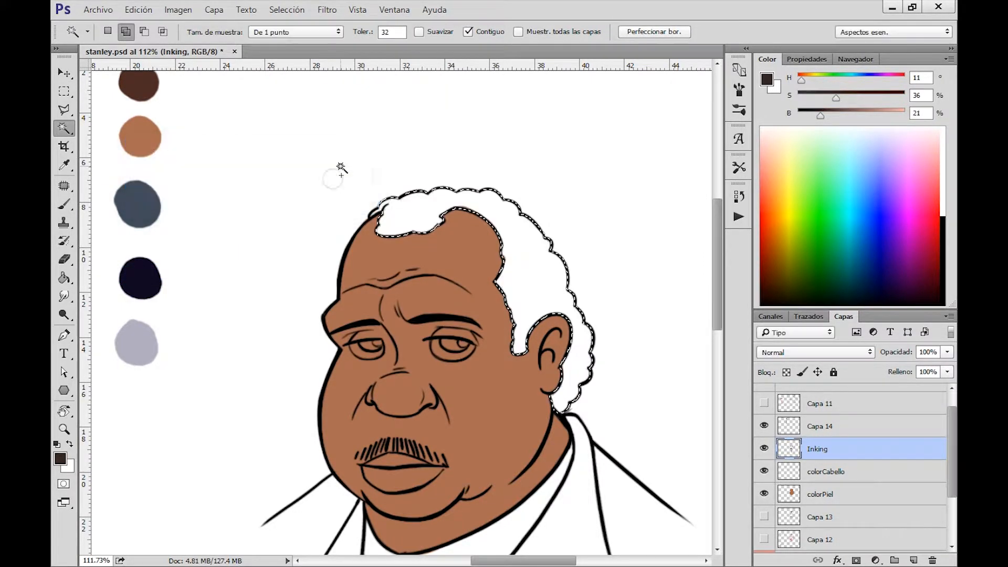
Fill the hair selection with the dark brown on the colorCabello layer and clear the selection
{"action": "left_click", "coordinate": [820, 476]}
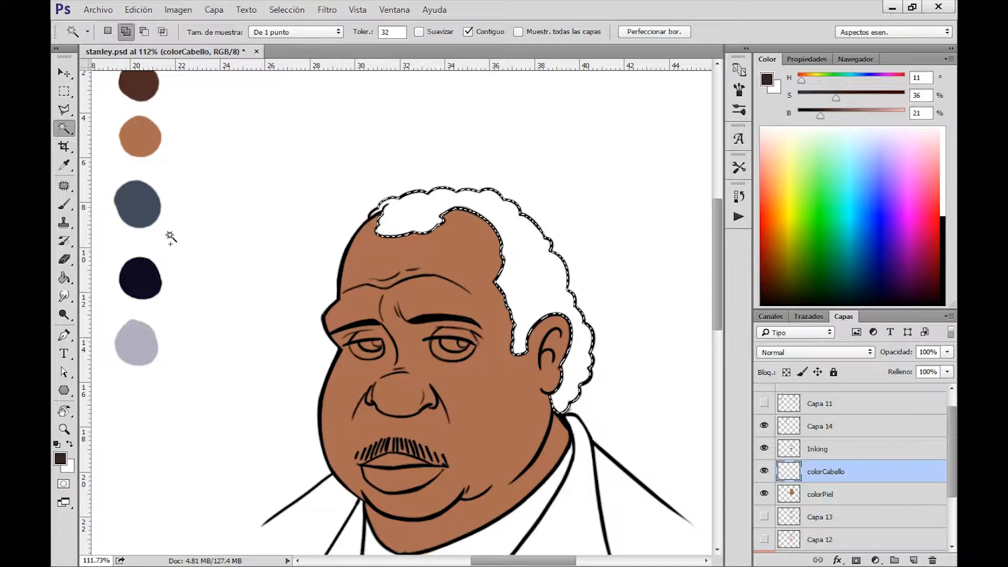
{"action": "left_click_drag", "start_coordinate": [720, 254], "coordinate": [716, 232]}
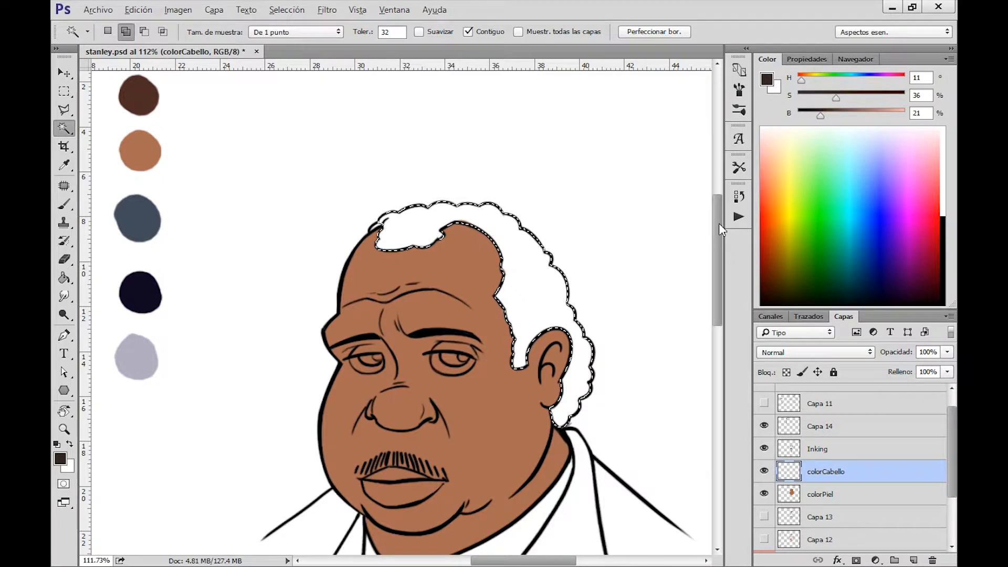
{"action": "key", "text": "ctrl+d"}
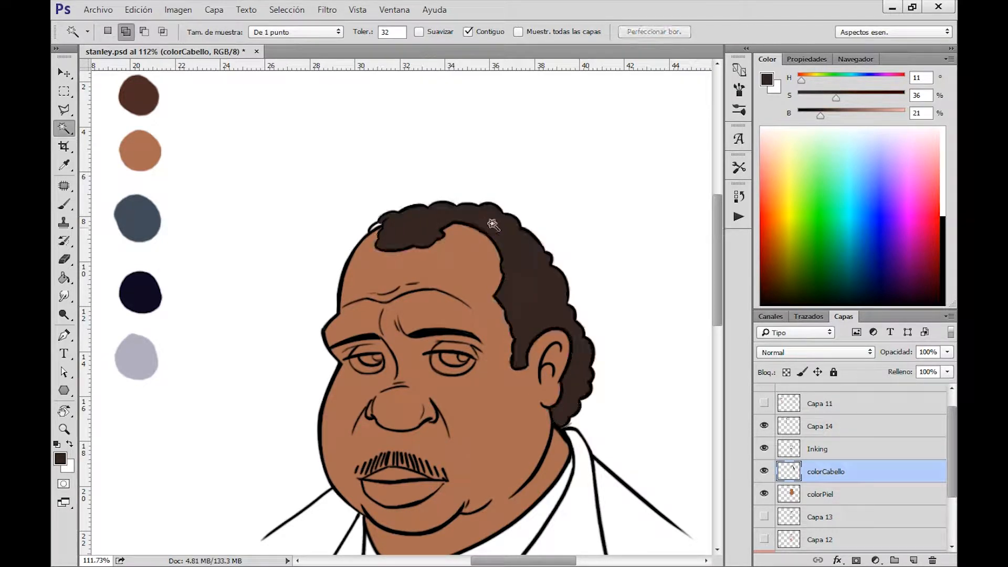
Paint the unfilled gap at the front of the hairline dark brown with an 8-pixel brush and check the hair behind the ear
{"action": "key", "text": "z"}
{"action": "left_click_drag", "start_coordinate": [400, 221], "coordinate": [439, 244]}
{"action": "key", "text": "b"}
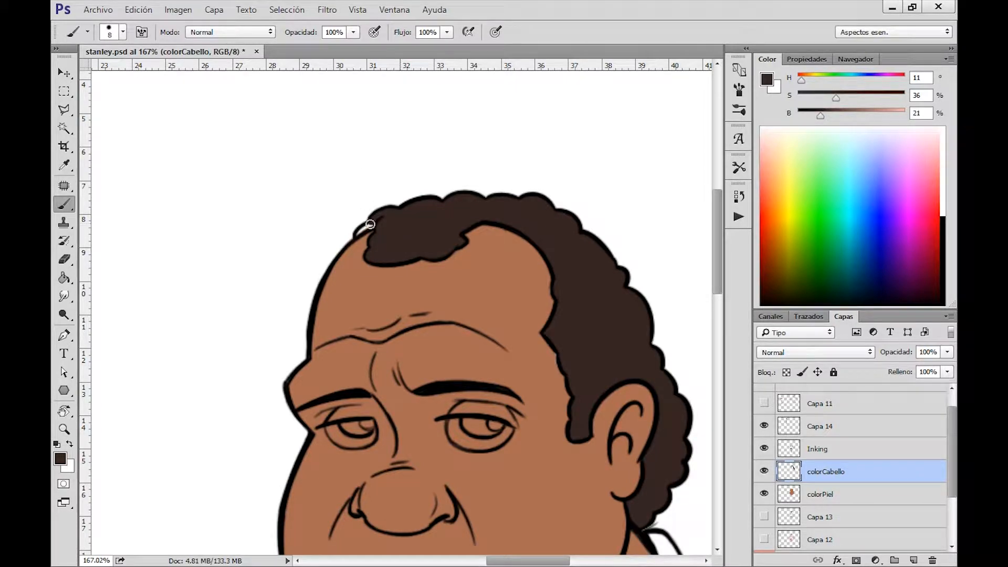
{"action": "left_click_drag", "start_coordinate": [356, 232], "coordinate": [403, 208]}
{"action": "left_click_drag", "start_coordinate": [626, 320], "coordinate": [545, 178]}
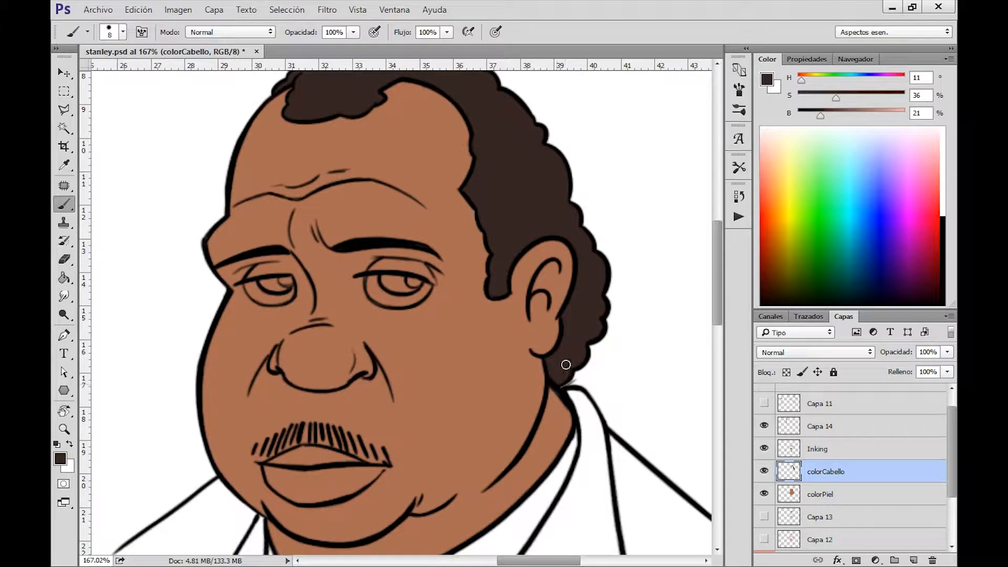
{"action": "left_click_drag", "start_coordinate": [581, 324], "coordinate": [525, 304]}
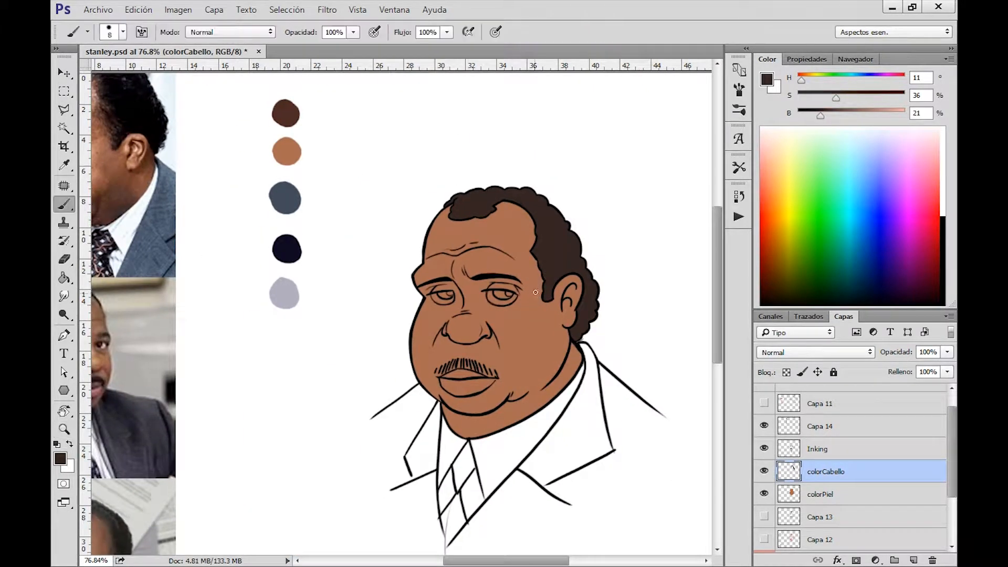
Add a layer named Ropa above colorCabello and sample the pale lavender-grey swatch as the paint colour
{"action": "left_click_drag", "start_coordinate": [533, 269], "coordinate": [509, 251]}
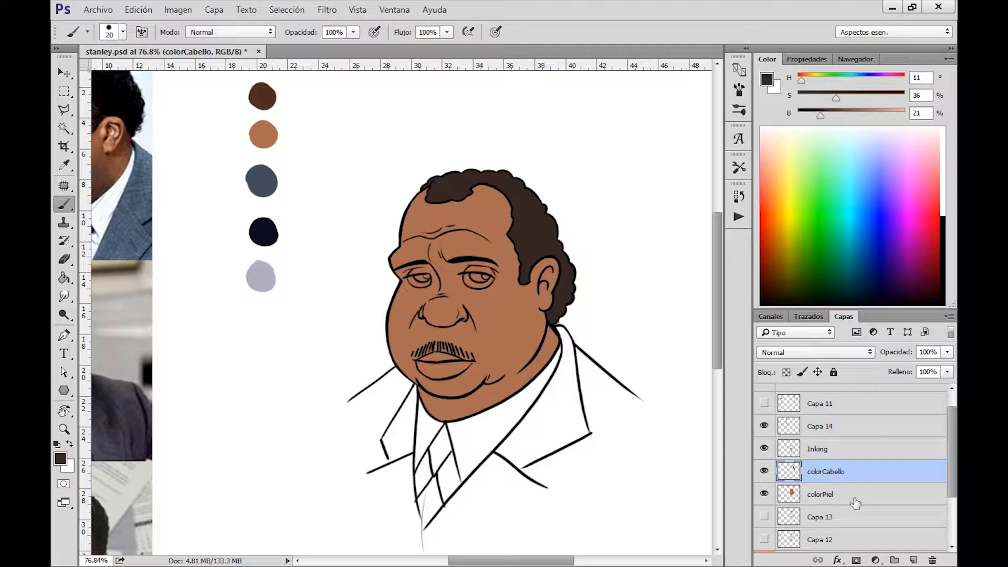
{"action": "left_click", "coordinate": [915, 561]}
{"action": "double_click", "coordinate": [823, 444]}
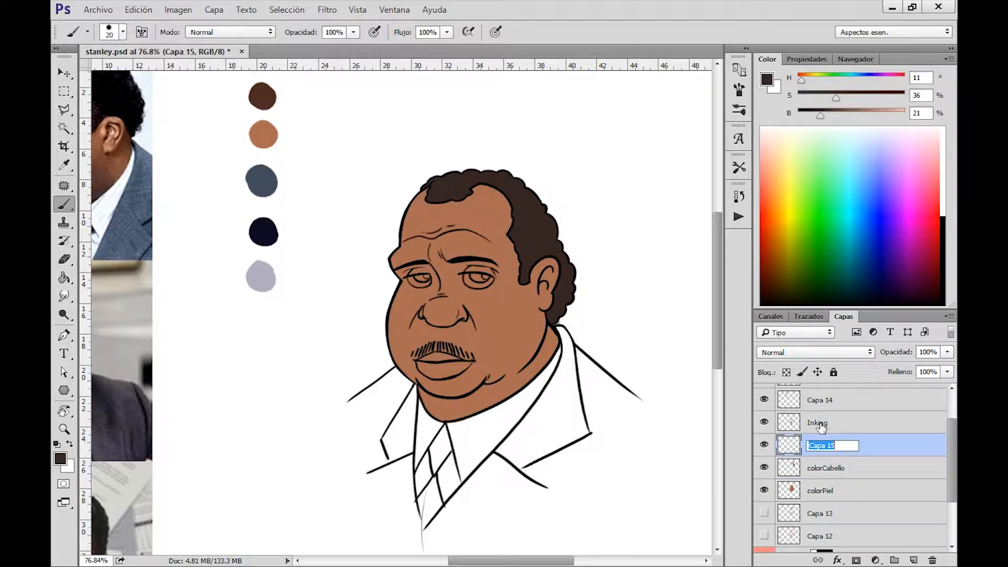
{"action": "type", "text": "Ropa"}
{"action": "key", "text": "Return"}
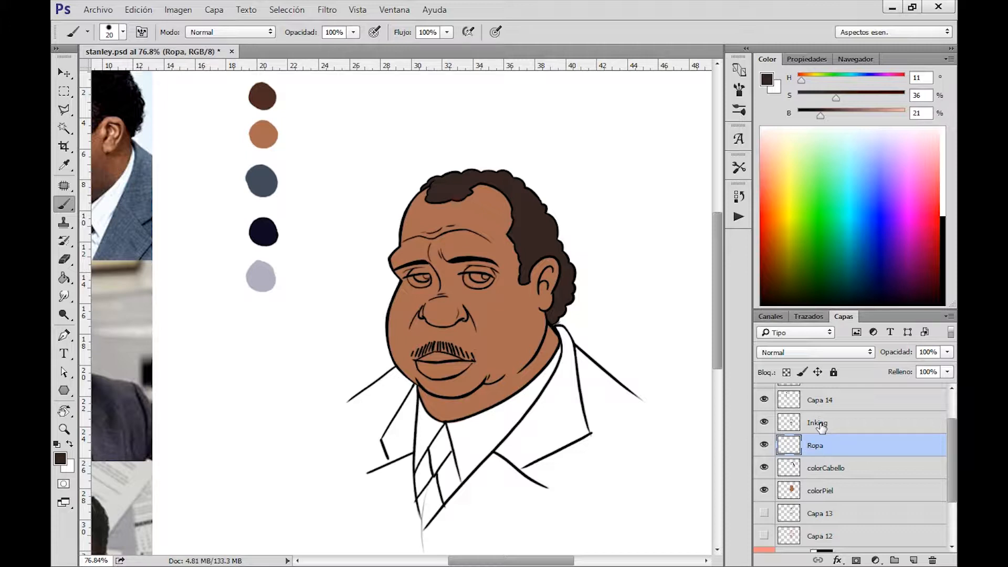
{"action": "left_click", "coordinate": [262, 276], "text": "alt"}
{"action": "left_click_drag", "start_coordinate": [462, 357], "coordinate": [440, 287]}
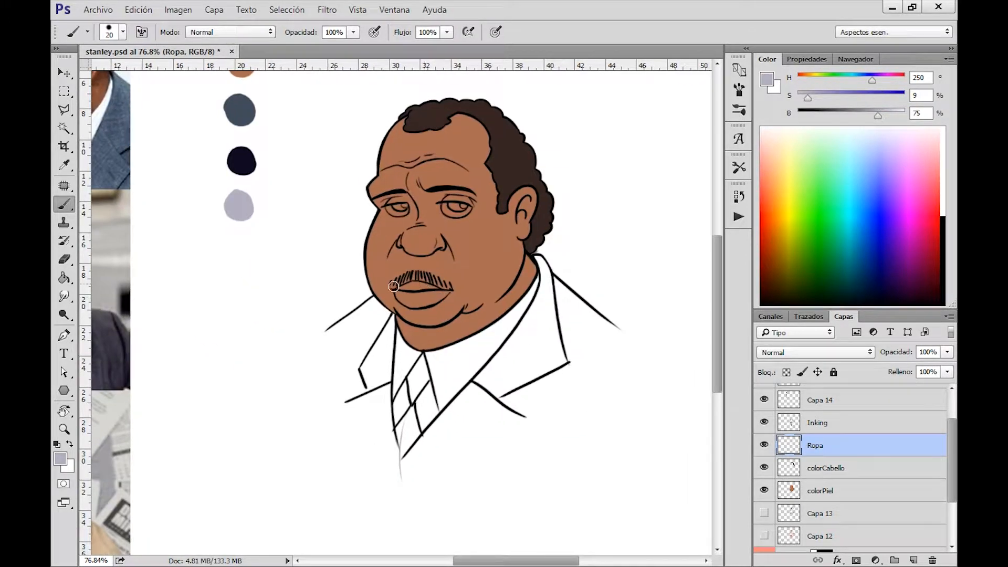
{"action": "left_click_drag", "start_coordinate": [329, 333], "coordinate": [377, 455]}
{"action": "key", "text": "ctrl+z"}
{"action": "left_click_drag", "start_coordinate": [328, 334], "coordinate": [382, 435]}
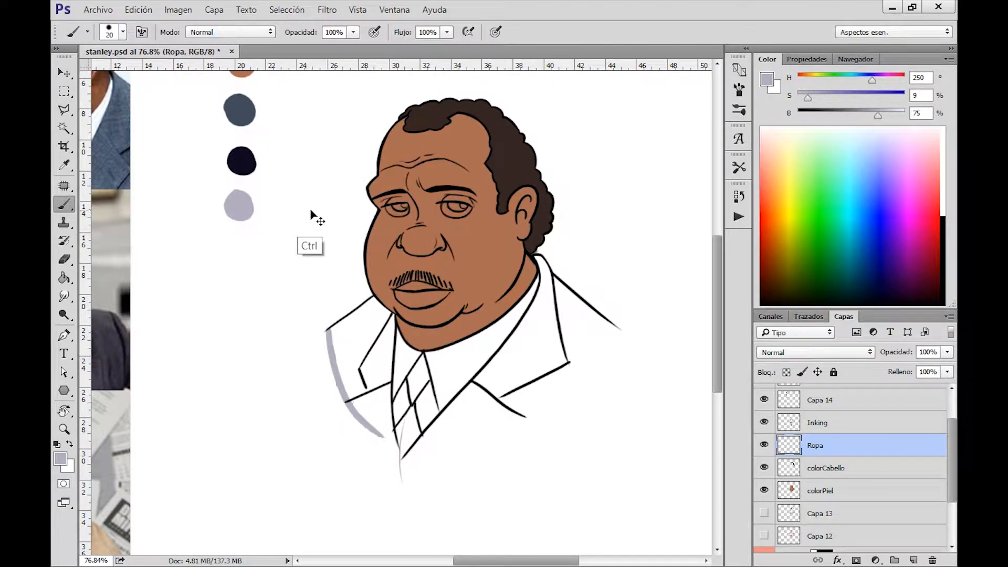
{"action": "key", "text": "ctrl+alt+z"}
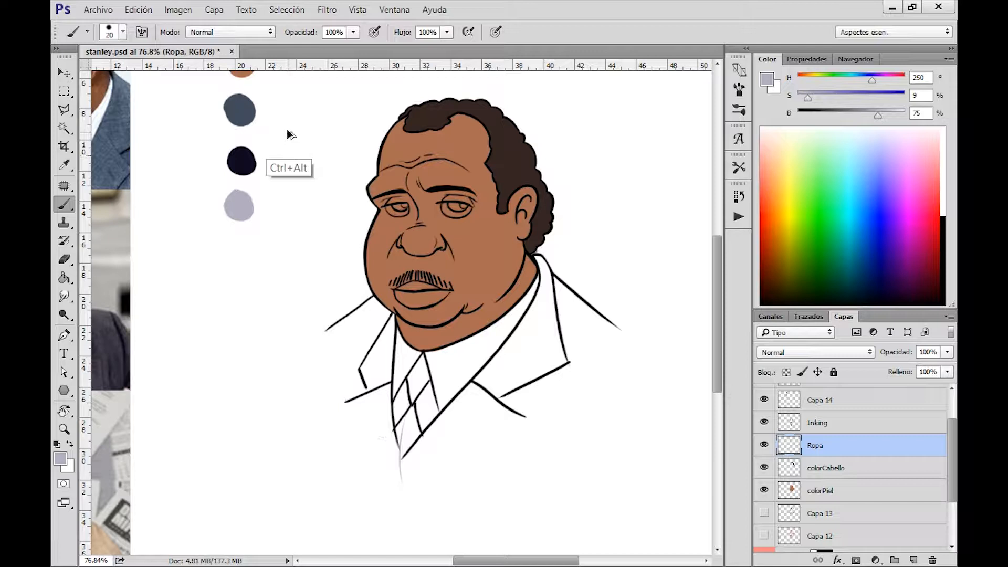
Sample the slate-blue swatch and outline the jacket's lower edge, the shoulder below the ear and its lapel on the Ropa layer with a 20-pixel brush
{"action": "left_click", "coordinate": [243, 110], "text": "alt"}
{"action": "mouse_move", "coordinate": [327, 332]}
{"action": "left_mouse_down"}
{"action": "mouse_move", "coordinate": [390, 451]}
{"action": "mouse_move", "coordinate": [331, 339]}
{"action": "mouse_move", "coordinate": [383, 443]}
{"action": "mouse_move", "coordinate": [344, 391]}
{"action": "mouse_move", "coordinate": [355, 419]}
{"action": "left_mouse_up"}
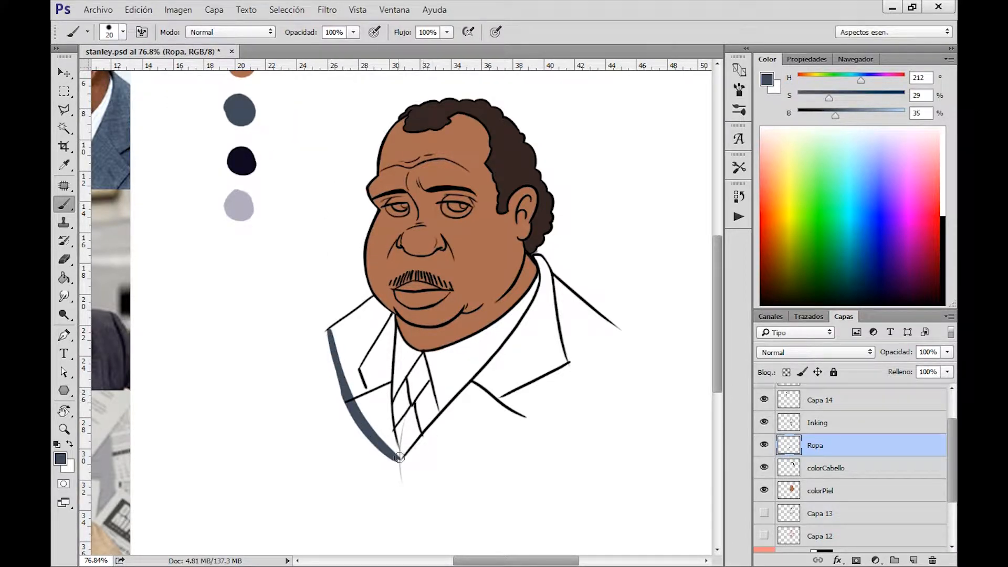
{"action": "mouse_move", "coordinate": [399, 460]}
{"action": "left_mouse_down"}
{"action": "mouse_move", "coordinate": [485, 438]}
{"action": "mouse_move", "coordinate": [623, 331]}
{"action": "left_mouse_up"}
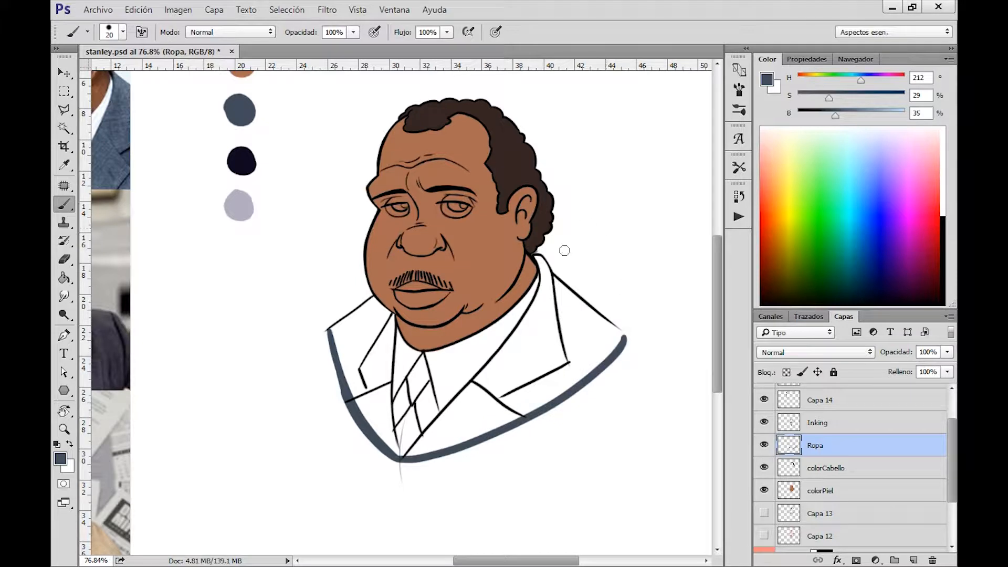
{"action": "mouse_move", "coordinate": [536, 255]}
{"action": "left_mouse_down"}
{"action": "mouse_move", "coordinate": [619, 336]}
{"action": "mouse_move", "coordinate": [610, 328]}
{"action": "left_mouse_up"}
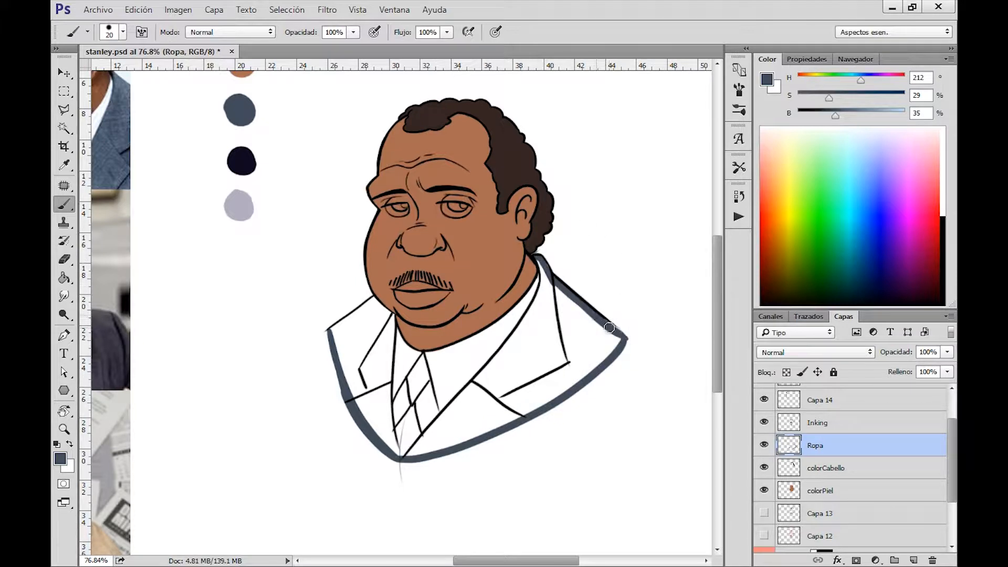
{"action": "mouse_move", "coordinate": [539, 258]}
{"action": "left_mouse_down"}
{"action": "mouse_move", "coordinate": [538, 305]}
{"action": "mouse_move", "coordinate": [538, 294]}
{"action": "mouse_move", "coordinate": [524, 319]}
{"action": "left_mouse_up"}
{"action": "left_click_drag", "start_coordinate": [409, 453], "coordinate": [555, 296]}
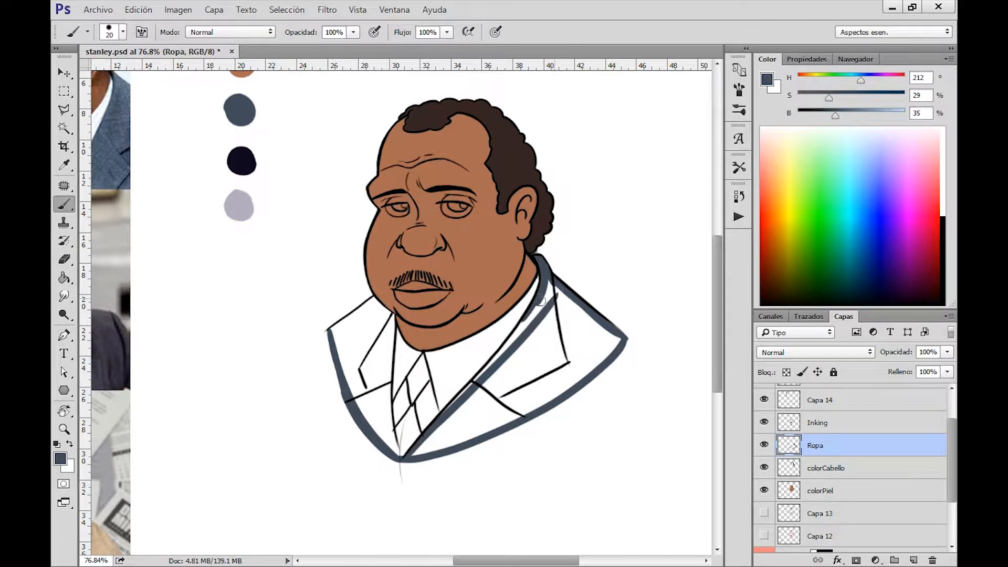
{"action": "left_click_drag", "start_coordinate": [433, 430], "coordinate": [524, 326]}
{"action": "left_click_drag", "start_coordinate": [454, 408], "coordinate": [532, 315]}
{"action": "mouse_move", "coordinate": [545, 281]}
{"action": "left_mouse_down"}
{"action": "mouse_move", "coordinate": [554, 302]}
{"action": "mouse_move", "coordinate": [553, 290]}
{"action": "left_mouse_up"}
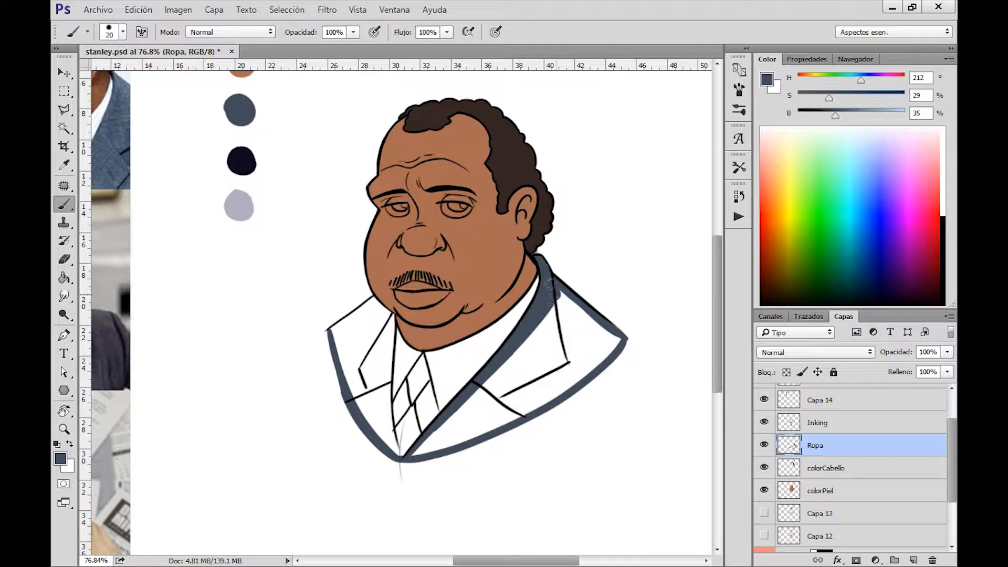
Paint the slate-blue border along the other lapel, shoulder and outer edge, closing the jacket's outline
{"action": "left_click_drag", "start_coordinate": [392, 316], "coordinate": [387, 398]}
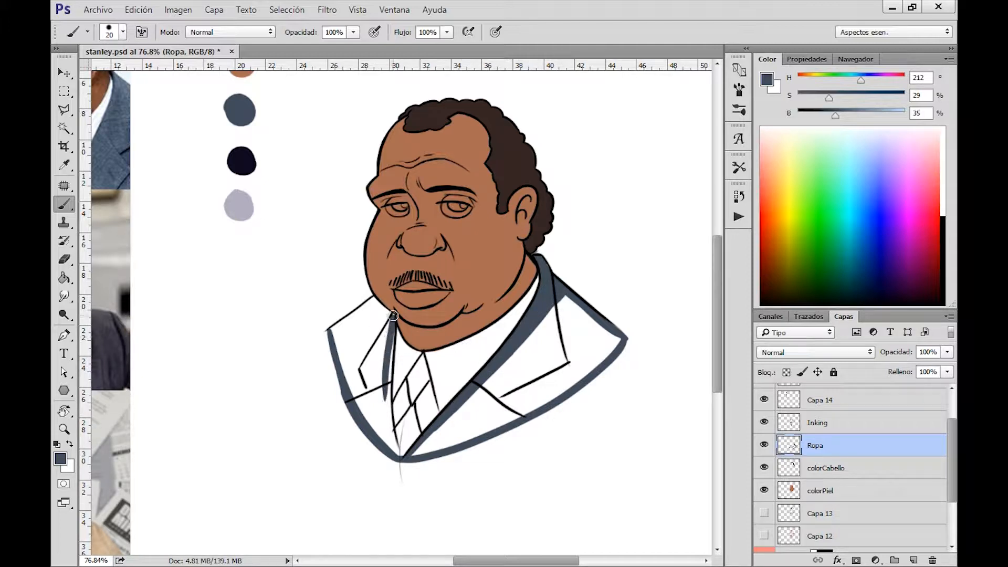
{"action": "left_click_drag", "start_coordinate": [393, 323], "coordinate": [393, 441]}
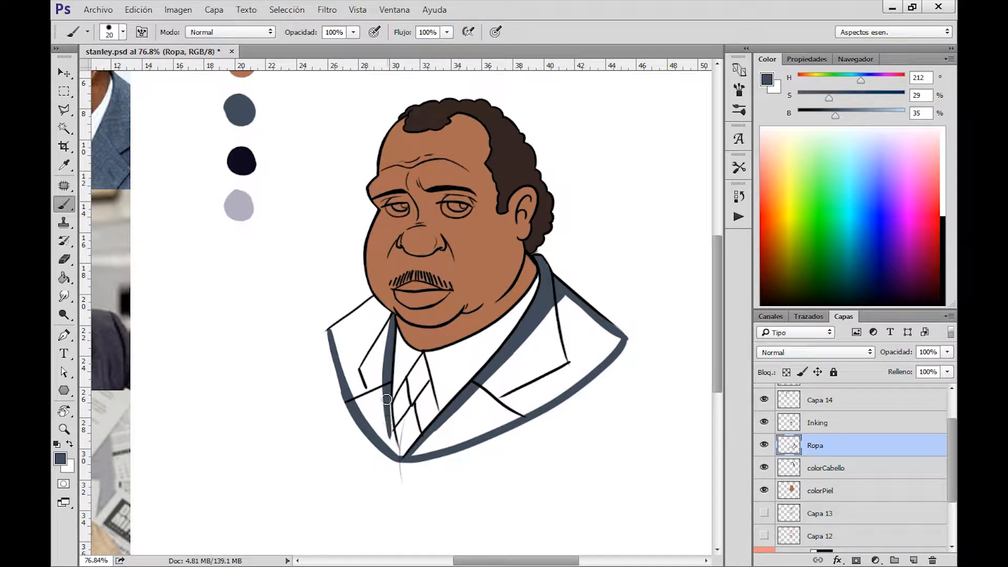
{"action": "mouse_move", "coordinate": [388, 395]}
{"action": "left_mouse_down"}
{"action": "mouse_move", "coordinate": [394, 444]}
{"action": "mouse_move", "coordinate": [388, 387]}
{"action": "mouse_move", "coordinate": [398, 455]}
{"action": "mouse_move", "coordinate": [393, 434]}
{"action": "left_mouse_up"}
{"action": "mouse_move", "coordinate": [332, 329]}
{"action": "left_mouse_down"}
{"action": "mouse_move", "coordinate": [374, 300]}
{"action": "mouse_move", "coordinate": [393, 320]}
{"action": "left_mouse_up"}
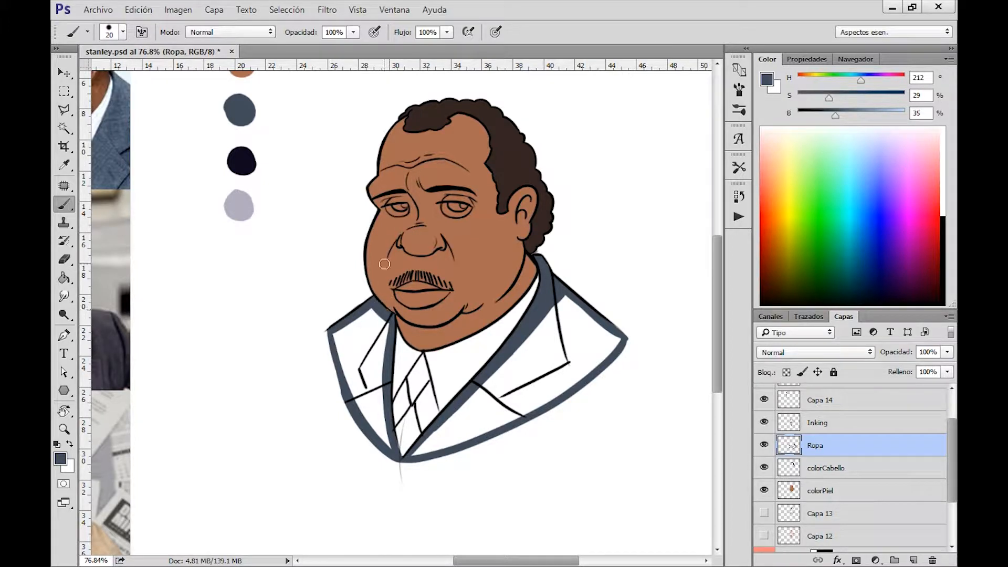
{"action": "key", "text": "e"}
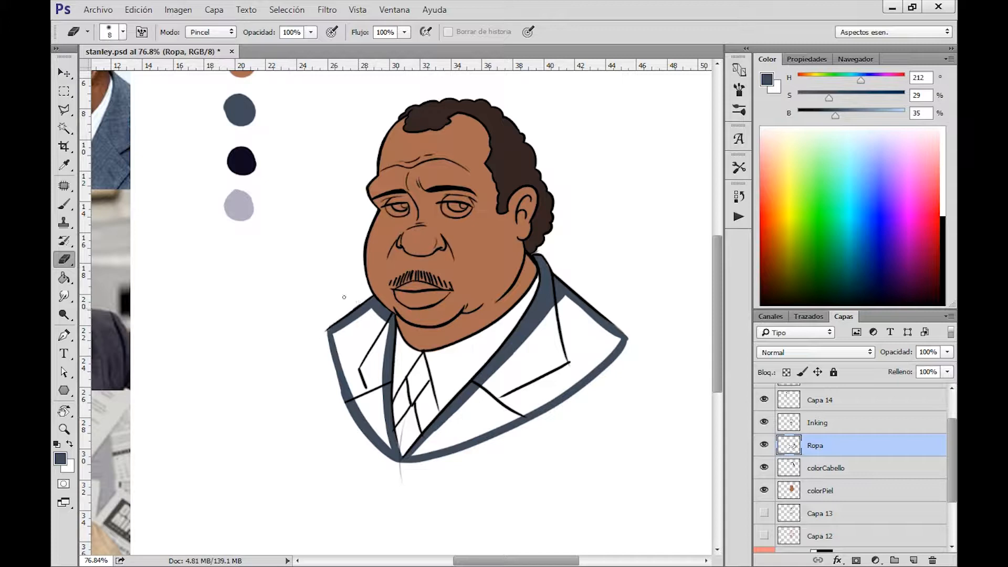
{"action": "key", "text": "b"}
{"action": "mouse_move", "coordinate": [330, 329]}
{"action": "left_mouse_down"}
{"action": "mouse_move", "coordinate": [346, 393]}
{"action": "mouse_move", "coordinate": [330, 337]}
{"action": "mouse_move", "coordinate": [359, 395]}
{"action": "left_mouse_up"}
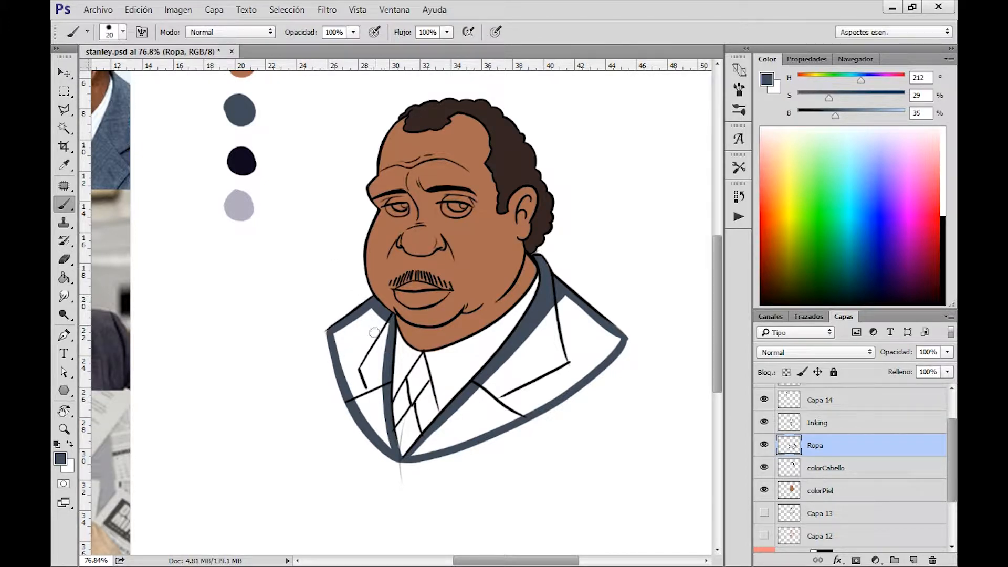
Select the two unfilled jacket areas with the Magic Wand and expand the selection under the painted border
{"action": "key", "text": "w"}
{"action": "left_click", "coordinate": [386, 329]}
{"action": "left_click", "coordinate": [551, 370]}
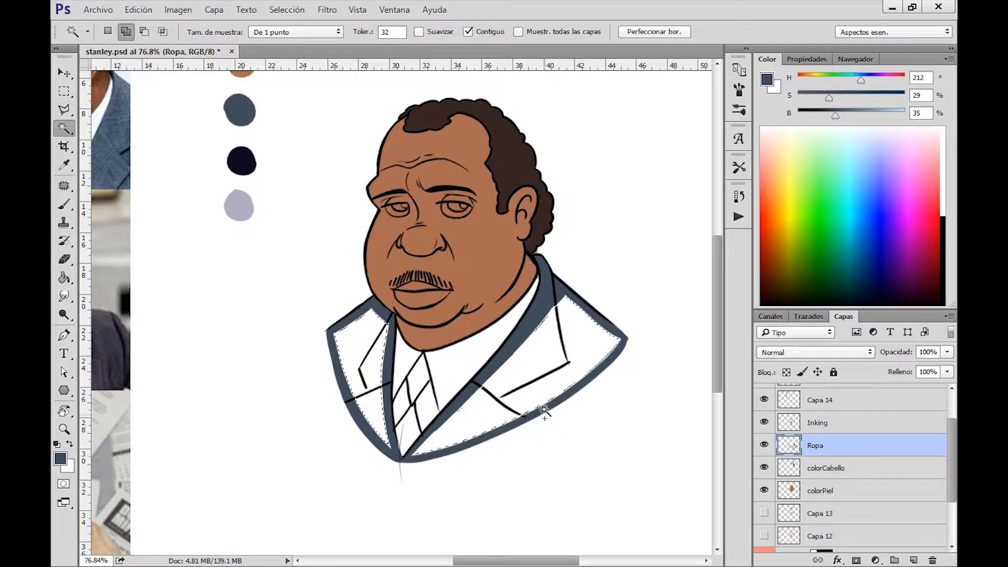
{"action": "left_click", "coordinate": [288, 9]}
{"action": "mouse_move", "coordinate": [309, 247]}
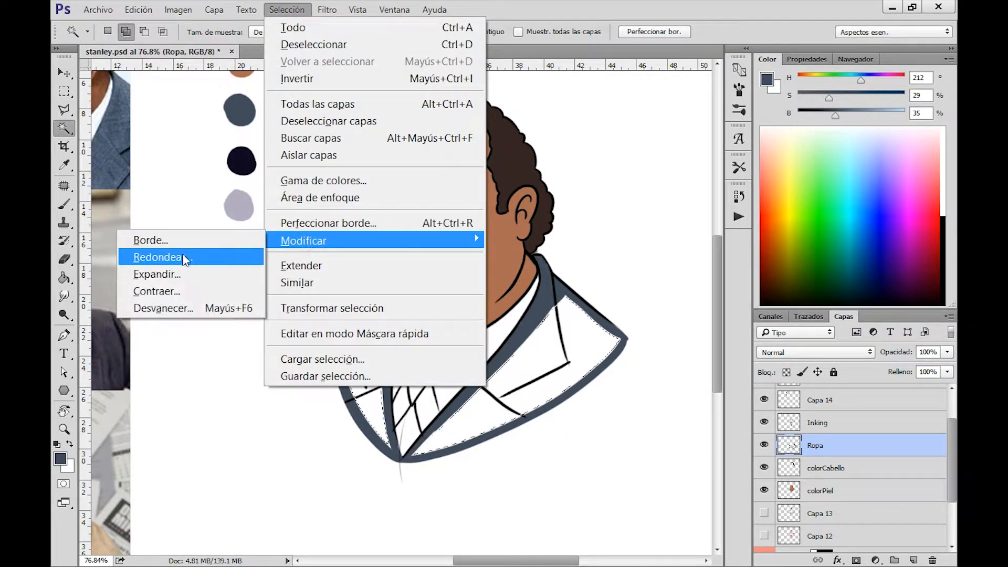
{"action": "left_click", "coordinate": [175, 273]}
{"action": "left_click", "coordinate": [346, 174]}
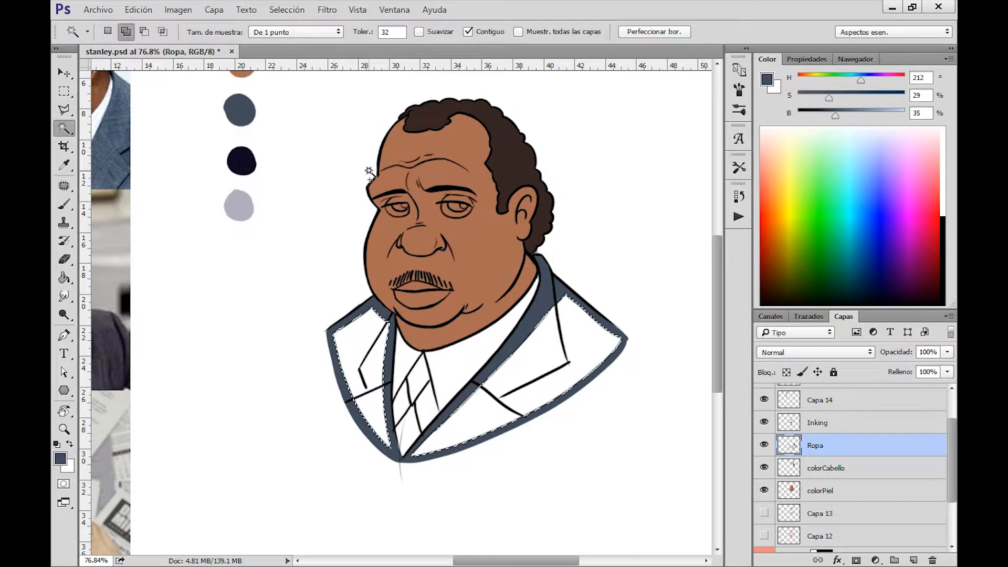
Fill the selected jacket areas with slate blue and clear the selection
{"action": "key", "text": "alt"}
{"action": "key", "text": "alt+BackSpace"}
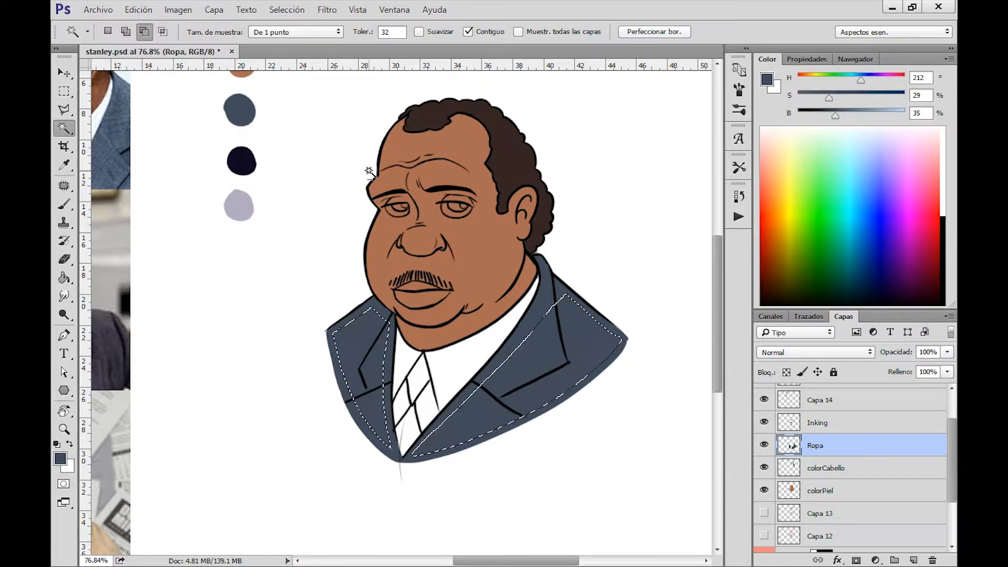
{"action": "key", "text": "ctrl+d"}
Sample the pale lavender-grey swatch and paint the whole shirt area, including beneath the tie, on the Ropa layer
{"action": "key", "text": "b"}
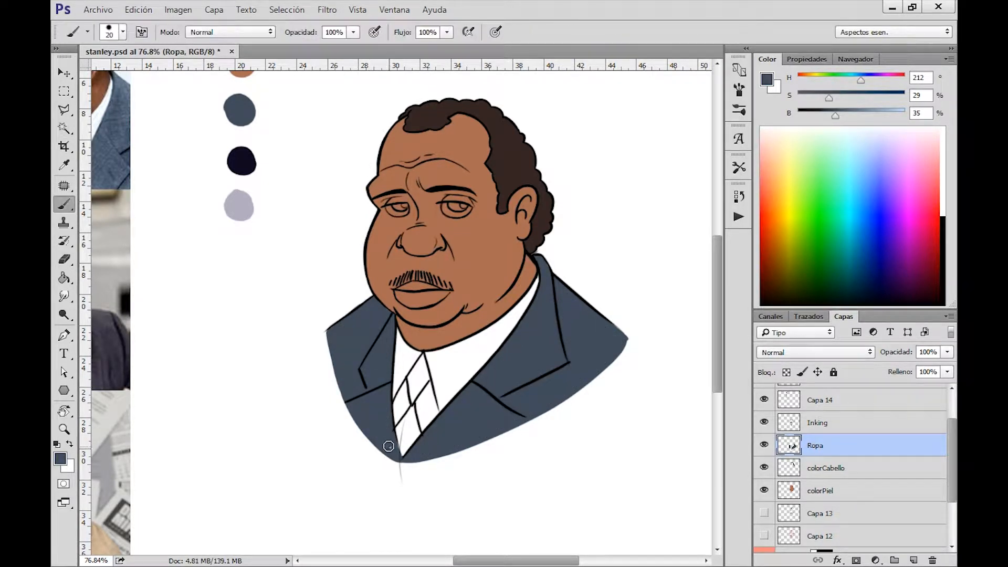
{"action": "left_click", "coordinate": [241, 195], "text": "alt"}
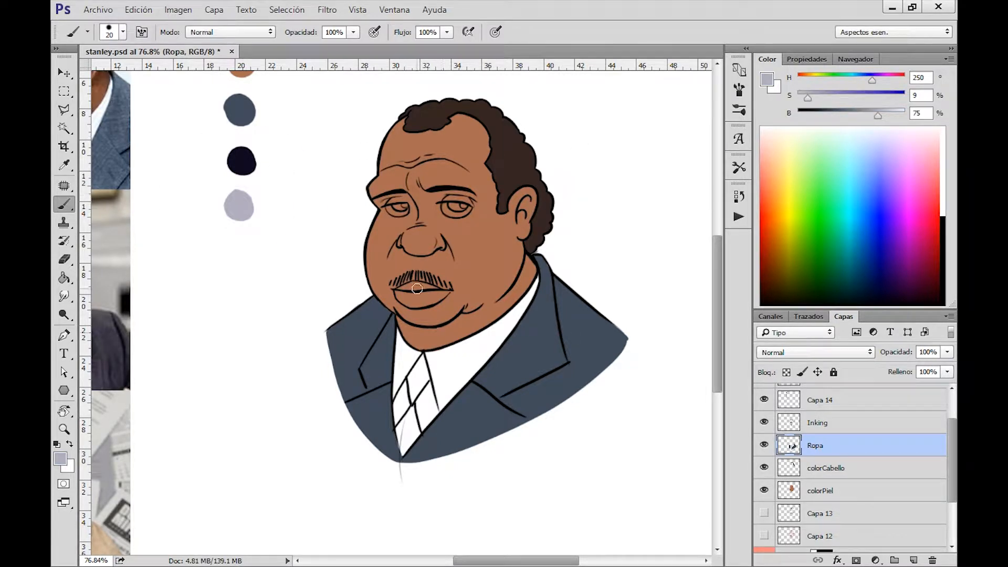
{"action": "mouse_move", "coordinate": [397, 329]}
{"action": "left_mouse_down"}
{"action": "mouse_move", "coordinate": [404, 456]}
{"action": "mouse_move", "coordinate": [440, 392]}
{"action": "mouse_move", "coordinate": [408, 441]}
{"action": "mouse_move", "coordinate": [520, 320]}
{"action": "mouse_move", "coordinate": [464, 372]}
{"action": "mouse_move", "coordinate": [538, 275]}
{"action": "mouse_move", "coordinate": [476, 361]}
{"action": "left_mouse_up"}
{"action": "left_click_drag", "start_coordinate": [533, 286], "coordinate": [448, 387]}
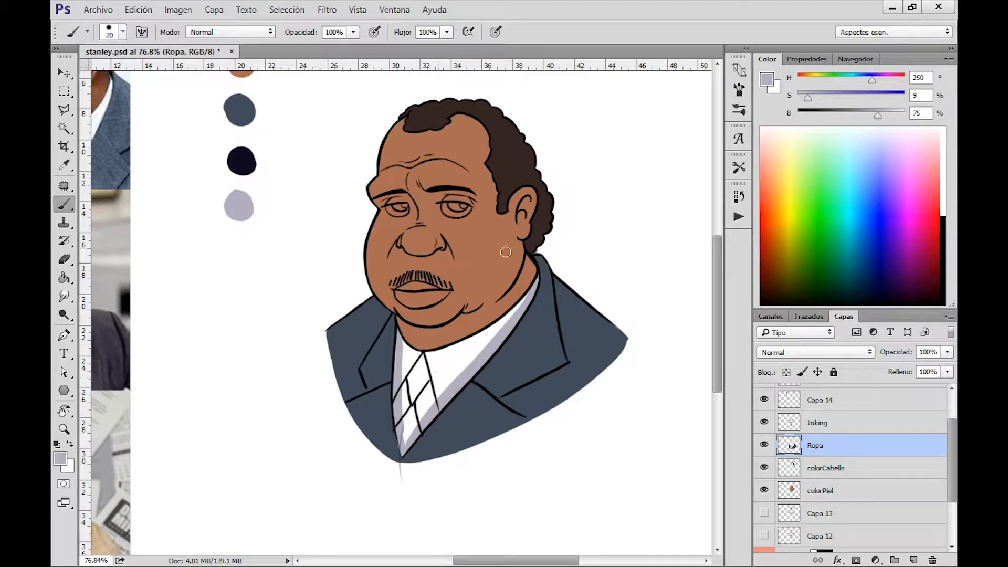
{"action": "mouse_move", "coordinate": [398, 334]}
{"action": "left_mouse_down"}
{"action": "mouse_move", "coordinate": [422, 359]}
{"action": "mouse_move", "coordinate": [403, 342]}
{"action": "mouse_move", "coordinate": [437, 356]}
{"action": "mouse_move", "coordinate": [428, 358]}
{"action": "mouse_move", "coordinate": [480, 329]}
{"action": "mouse_move", "coordinate": [424, 358]}
{"action": "mouse_move", "coordinate": [490, 333]}
{"action": "mouse_move", "coordinate": [423, 358]}
{"action": "mouse_move", "coordinate": [524, 297]}
{"action": "left_mouse_up"}
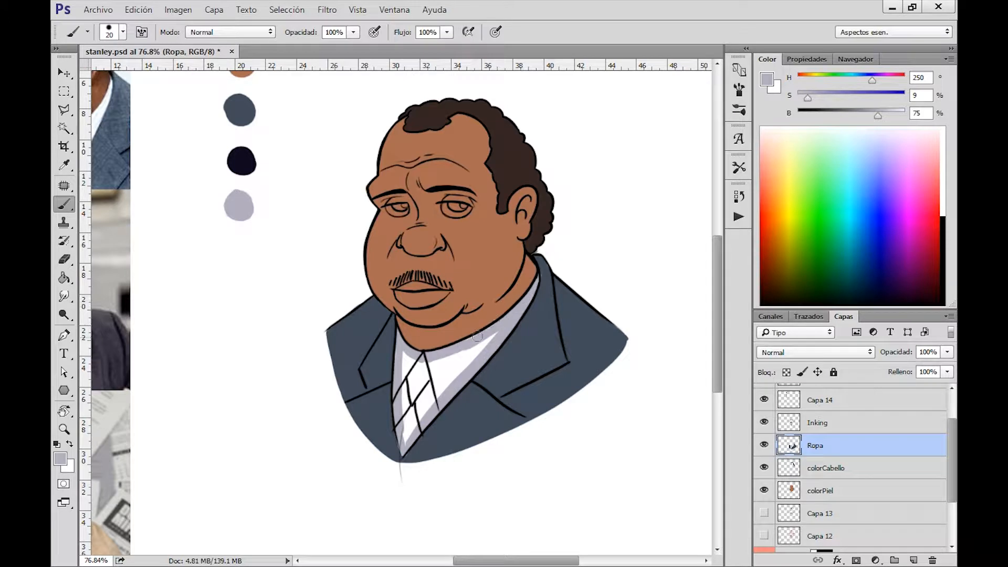
{"action": "mouse_move", "coordinate": [494, 337]}
{"action": "left_mouse_down"}
{"action": "mouse_move", "coordinate": [407, 438]}
{"action": "mouse_move", "coordinate": [404, 352]}
{"action": "mouse_move", "coordinate": [415, 376]}
{"action": "mouse_move", "coordinate": [466, 351]}
{"action": "mouse_move", "coordinate": [423, 409]}
{"action": "mouse_move", "coordinate": [428, 356]}
{"action": "left_mouse_up"}
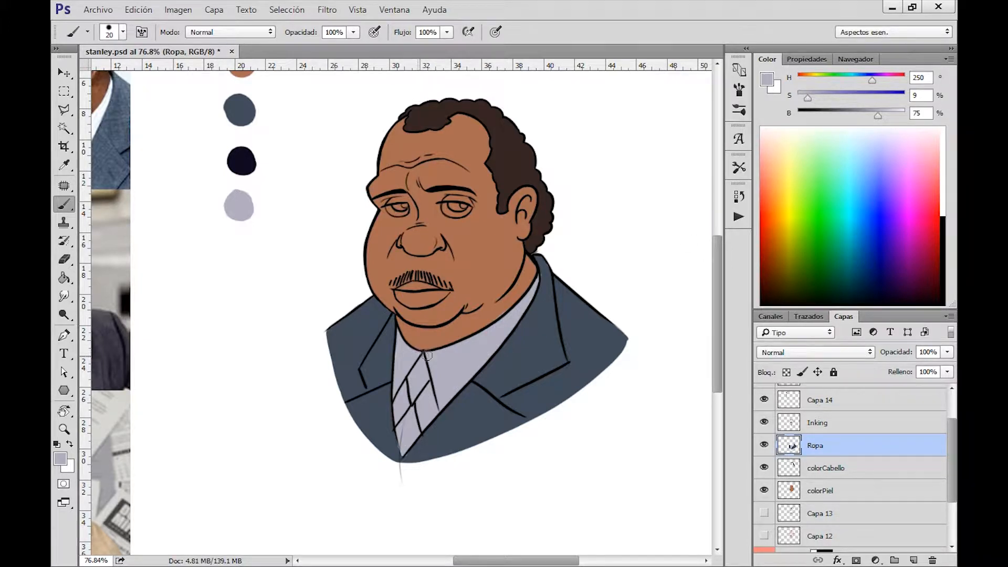
Add a layer above Ropa and paint the tie's alternate diamonds with the near-black navy sampled from the swatches
{"action": "left_click", "coordinate": [914, 561]}
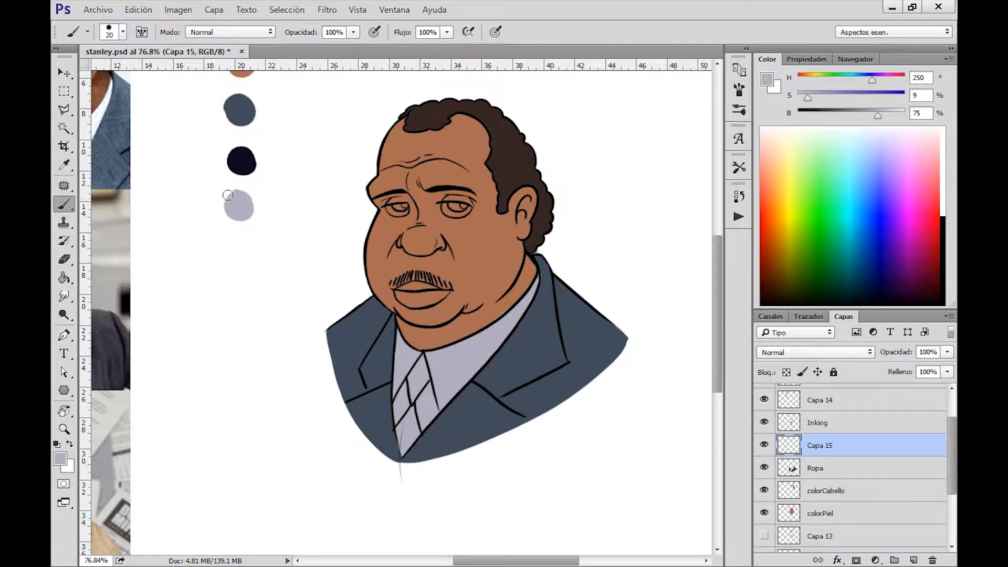
{"action": "left_click", "coordinate": [243, 155], "text": "alt"}
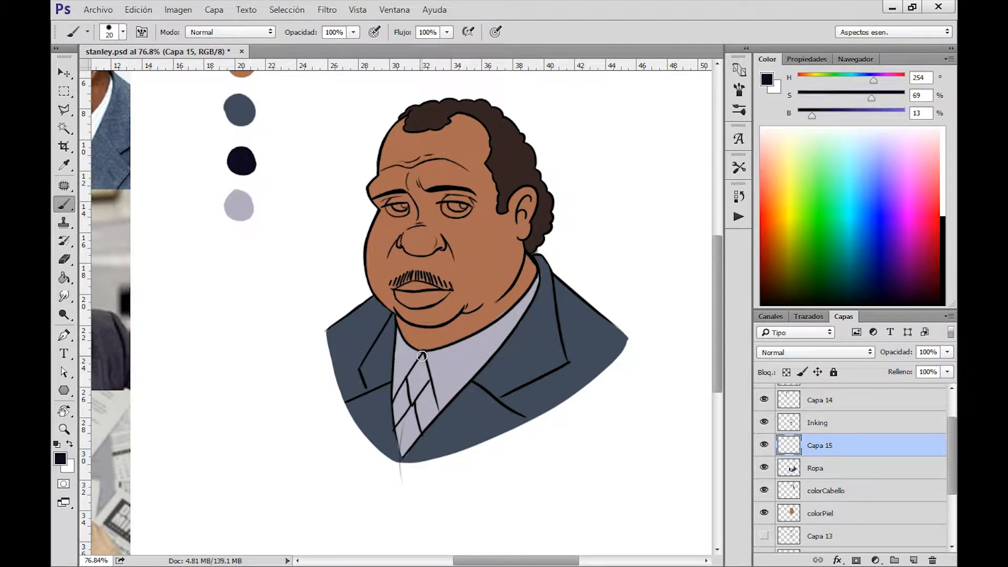
{"action": "mouse_move", "coordinate": [422, 356]}
{"action": "left_mouse_down"}
{"action": "mouse_move", "coordinate": [412, 402]}
{"action": "mouse_move", "coordinate": [428, 375]}
{"action": "mouse_move", "coordinate": [413, 398]}
{"action": "mouse_move", "coordinate": [424, 361]}
{"action": "mouse_move", "coordinate": [413, 425]}
{"action": "mouse_move", "coordinate": [412, 408]}
{"action": "mouse_move", "coordinate": [398, 436]}
{"action": "mouse_move", "coordinate": [402, 456]}
{"action": "mouse_move", "coordinate": [397, 431]}
{"action": "mouse_move", "coordinate": [408, 414]}
{"action": "mouse_move", "coordinate": [416, 434]}
{"action": "mouse_move", "coordinate": [403, 433]}
{"action": "mouse_move", "coordinate": [408, 427]}
{"action": "mouse_move", "coordinate": [404, 444]}
{"action": "mouse_move", "coordinate": [413, 436]}
{"action": "mouse_move", "coordinate": [404, 454]}
{"action": "mouse_move", "coordinate": [419, 432]}
{"action": "left_mouse_up"}
Rename the tie's layer as corbata
{"action": "left_click_drag", "start_coordinate": [493, 243], "coordinate": [526, 309]}
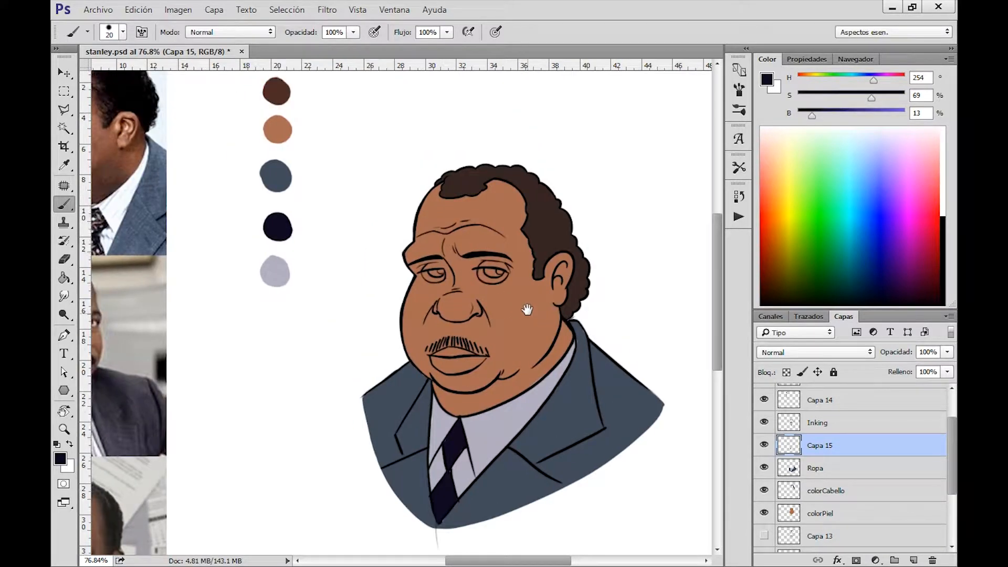
{"action": "left_click_drag", "start_coordinate": [501, 235], "coordinate": [539, 267]}
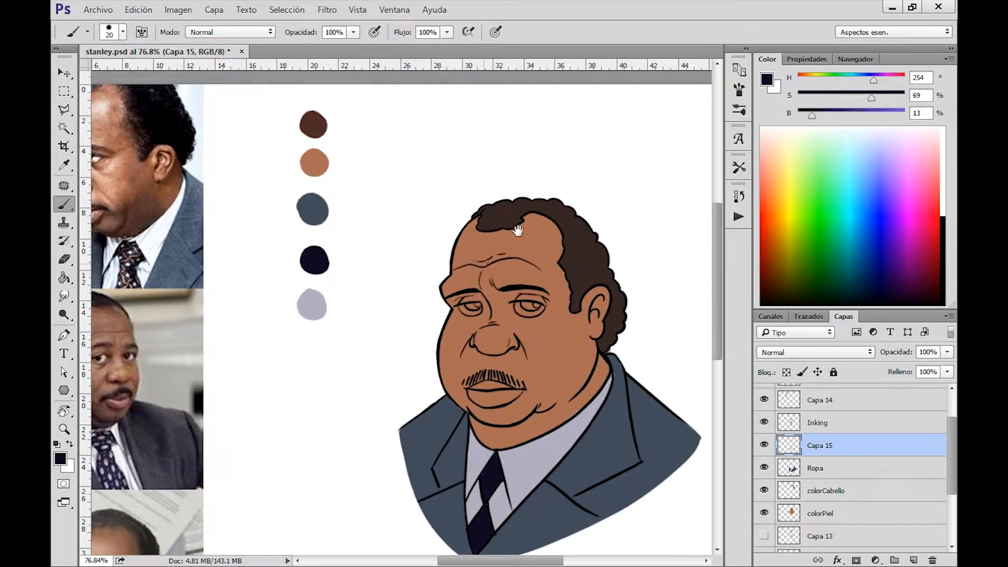
{"action": "left_click_drag", "start_coordinate": [518, 230], "coordinate": [572, 193]}
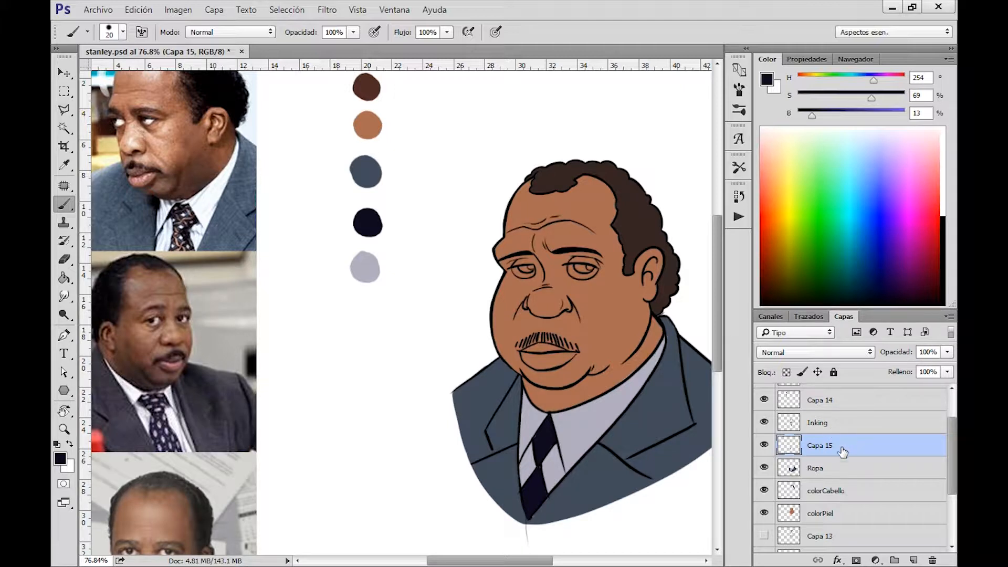
{"action": "double_click", "coordinate": [824, 451]}
{"action": "type", "text": "cORBATA"}
{"action": "type", "text": "ata"}
{"action": "key", "text": "Return"}
Add a new layer above corbata and sample a muted pink from the lips in the uppermost reference photo
{"action": "left_click", "coordinate": [914, 560]}
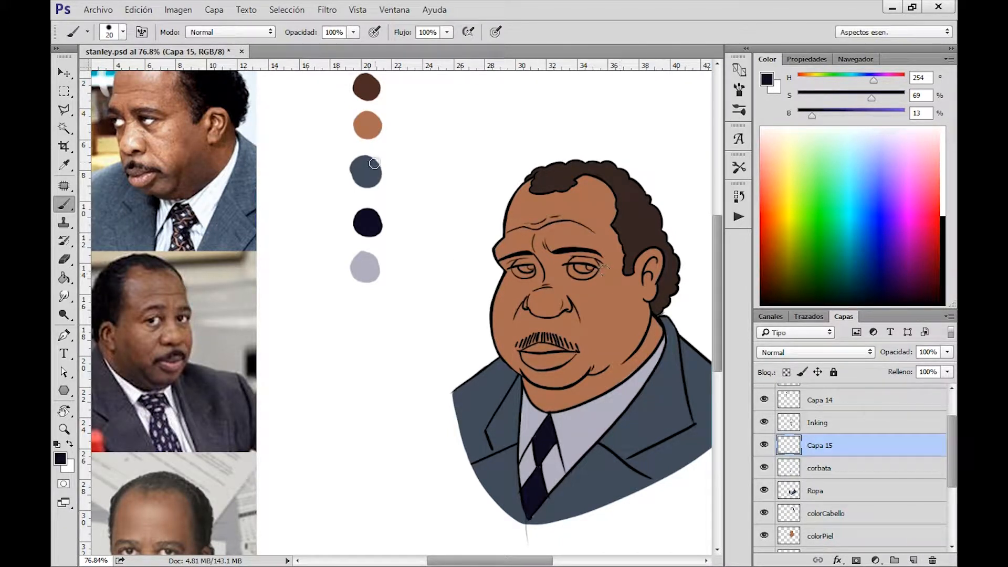
{"action": "left_click", "coordinate": [144, 179], "text": "alt"}
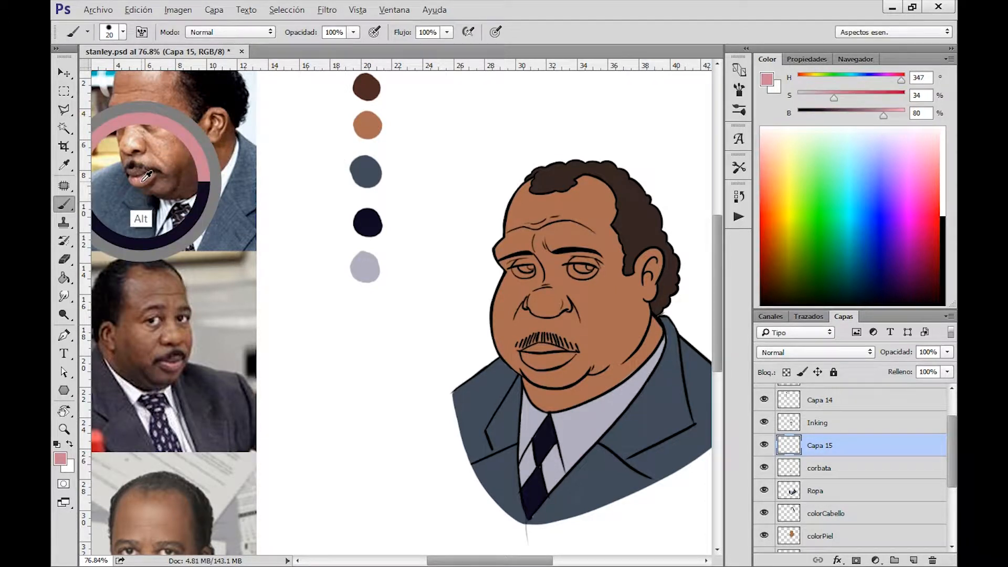
{"action": "left_click_drag", "start_coordinate": [146, 176], "coordinate": [160, 168]}
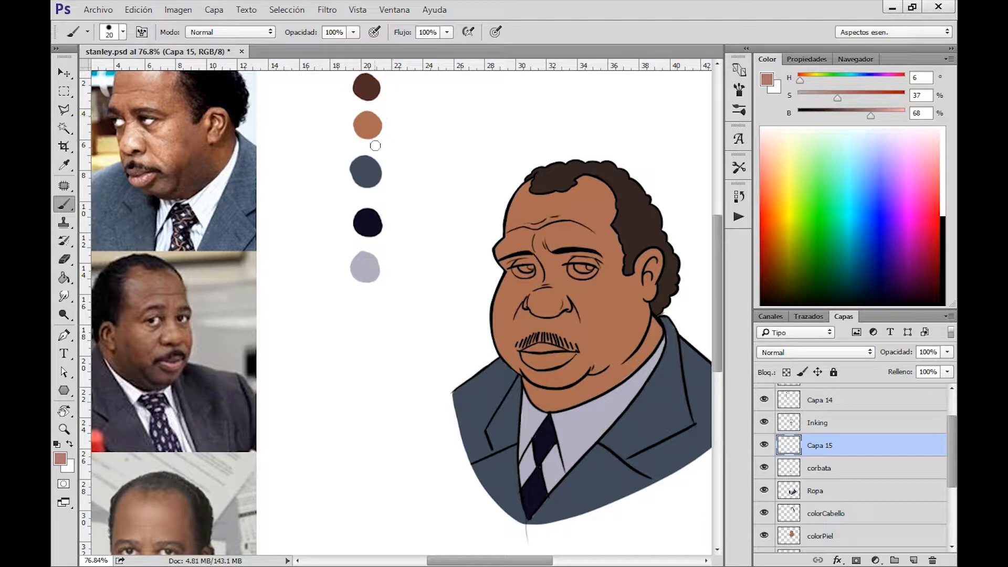
On the Capa 14 layer, select the slate, navy and lavender swatches and move them down to open a gap below the skin-tone swatch
{"action": "key", "text": "m"}
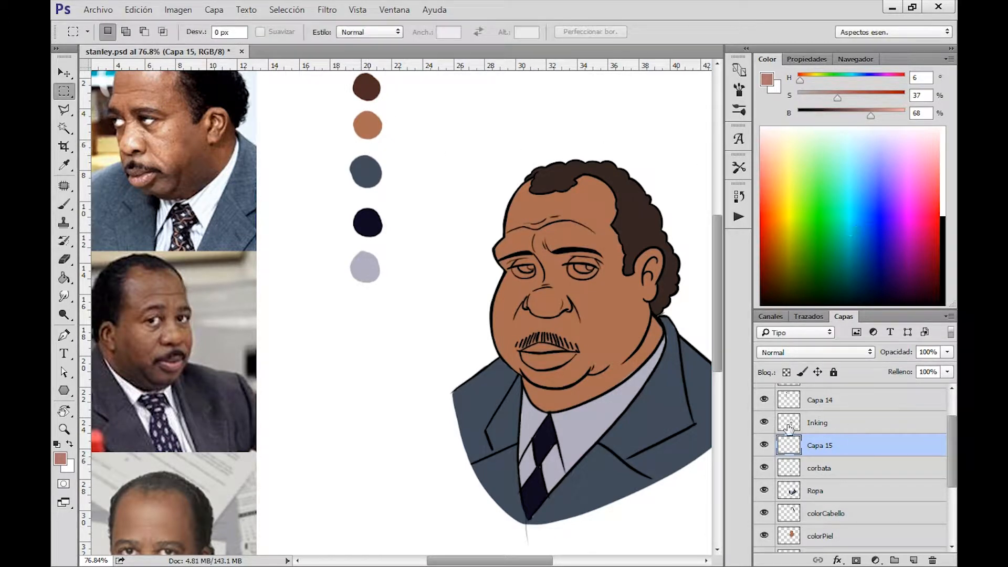
{"action": "left_click", "coordinate": [800, 535]}
{"action": "left_click", "coordinate": [764, 535]}
{"action": "left_click", "coordinate": [764, 536]}
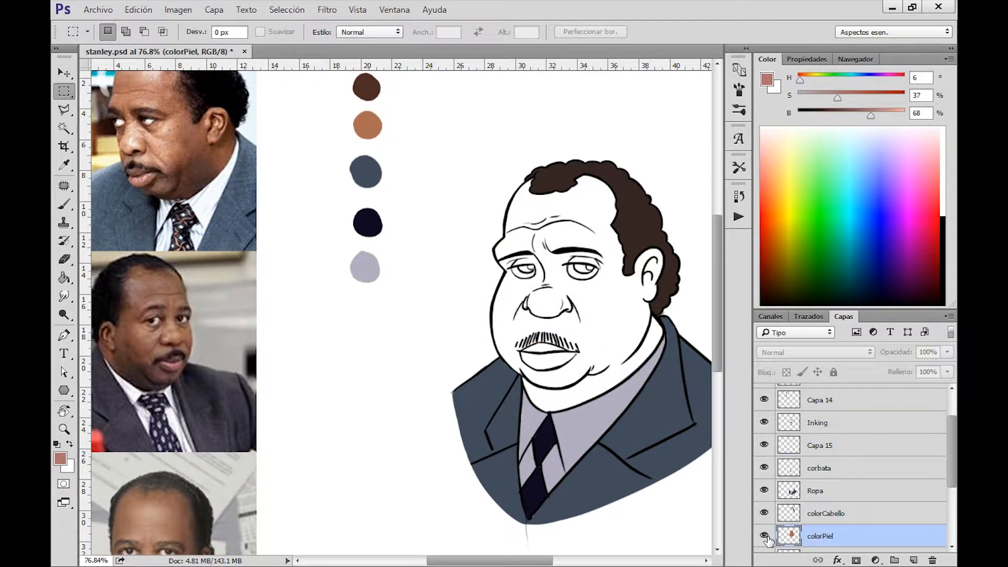
{"action": "left_click", "coordinate": [825, 401]}
{"action": "left_click_drag", "start_coordinate": [327, 152], "coordinate": [415, 344]}
{"action": "key", "text": "ctrl"}
{"action": "left_click_drag", "start_coordinate": [387, 215], "coordinate": [386, 240]}
{"action": "key", "text": "ctrl+d"}
Paint a lip-colour swatch in the gap below the skin tone and adjust it to H 6, S 51, B 73
{"action": "key", "text": "b"}
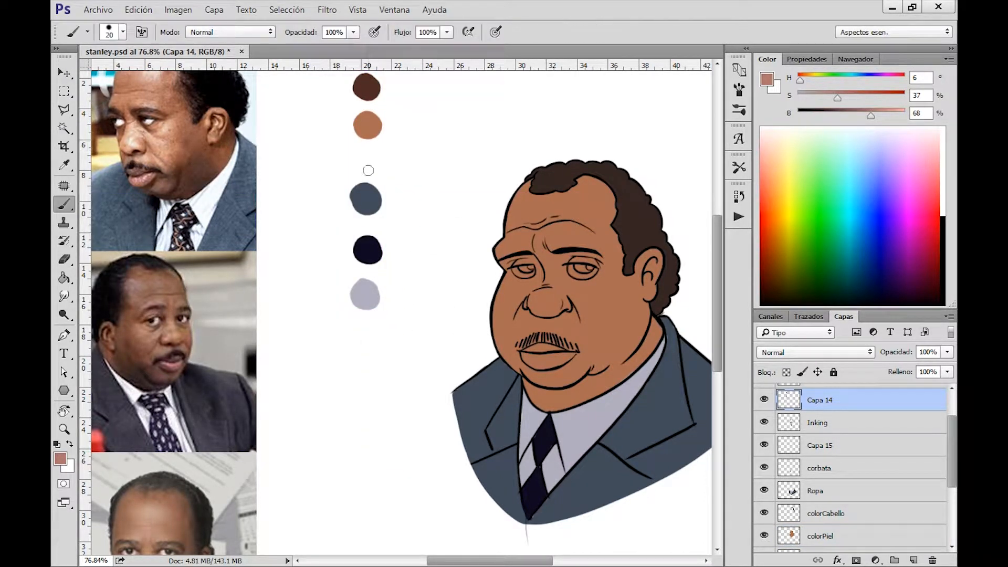
{"action": "mouse_move", "coordinate": [365, 153]}
{"action": "left_mouse_down"}
{"action": "mouse_move", "coordinate": [376, 164]}
{"action": "mouse_move", "coordinate": [356, 152]}
{"action": "left_mouse_up"}
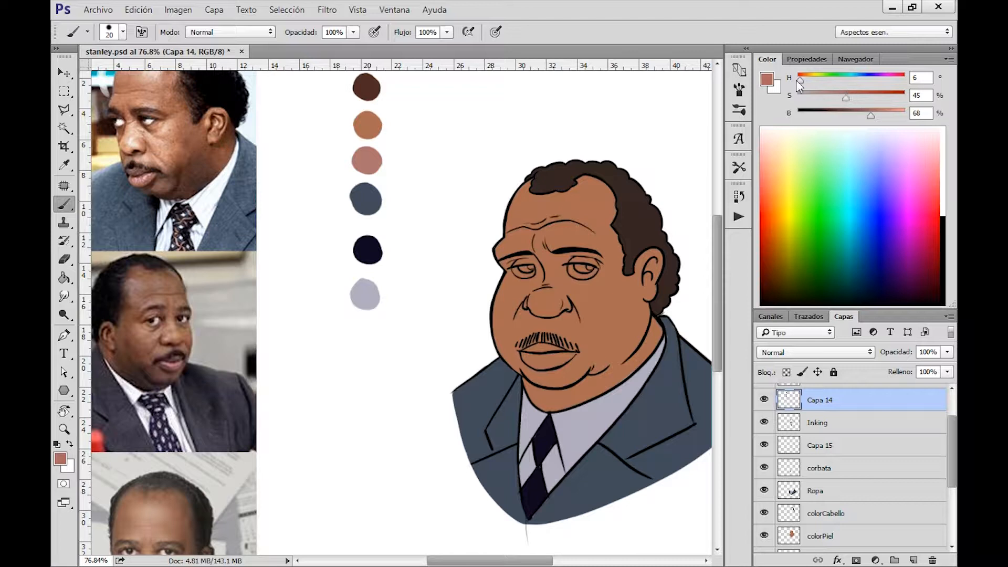
{"action": "left_click_drag", "start_coordinate": [370, 166], "coordinate": [365, 163]}
{"action": "left_click_drag", "start_coordinate": [870, 115], "coordinate": [876, 115]}
{"action": "left_click_drag", "start_coordinate": [366, 161], "coordinate": [359, 163]}
Add a layer directly above colorPiel and name it rostro
{"action": "scroll", "coordinate": [949, 473], "scroll_direction": "down", "scroll_amount": 2}
{"action": "left_click", "coordinate": [859, 526]}
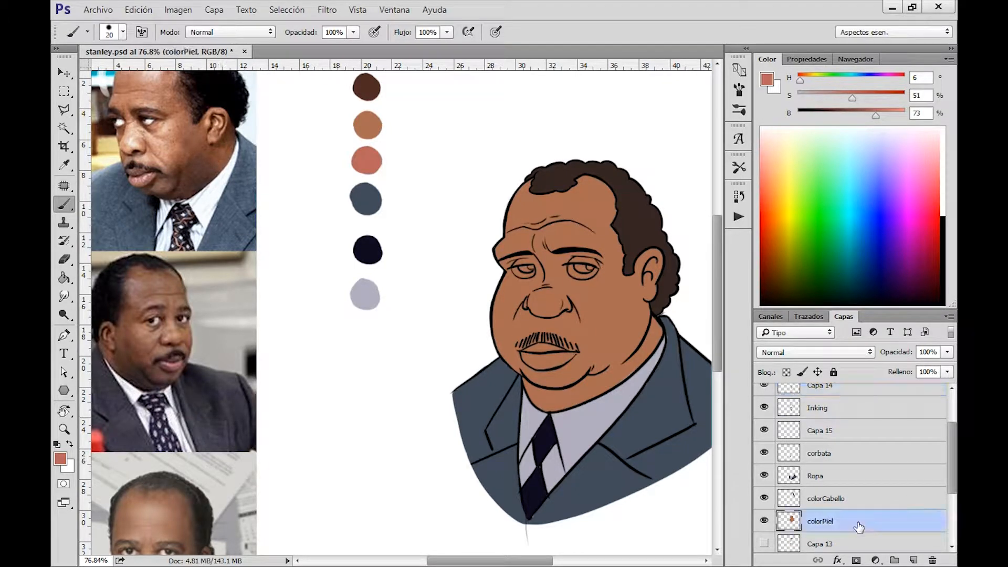
{"action": "left_click", "coordinate": [914, 560]}
{"action": "double_click", "coordinate": [820, 393]}
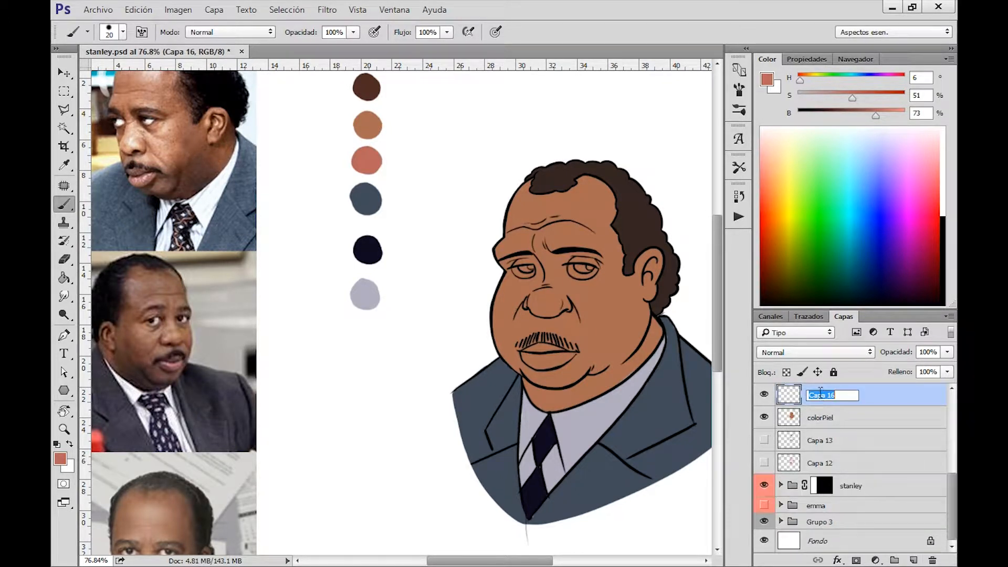
{"action": "type", "text": "rostro"}
{"action": "key", "text": "Return"}
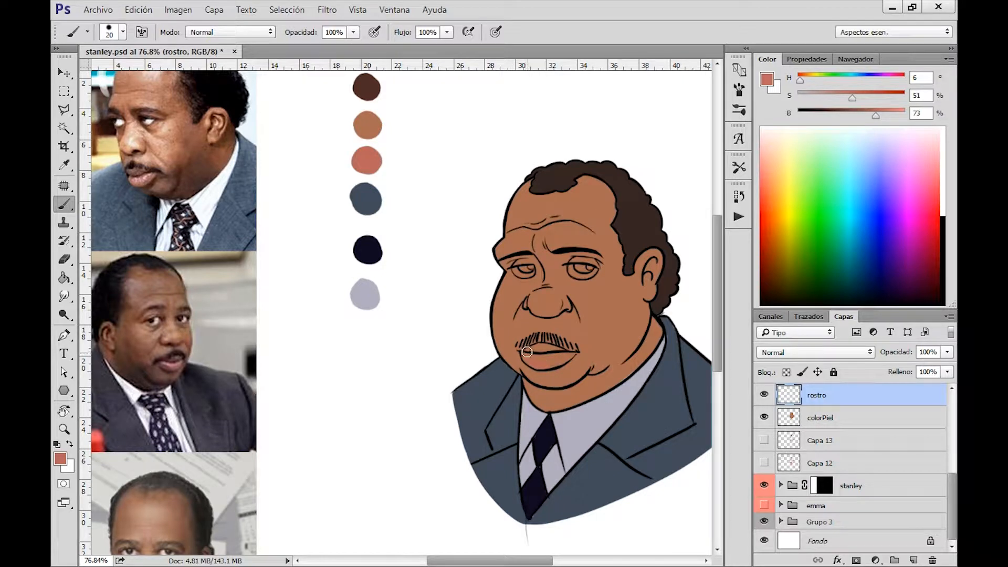
Paint the lips salmon pink on the rostro layer and sample a pale tone from the eye in the uppermost reference photo
{"action": "mouse_move", "coordinate": [536, 363]}
{"action": "left_mouse_down"}
{"action": "mouse_move", "coordinate": [572, 351]}
{"action": "mouse_move", "coordinate": [539, 349]}
{"action": "mouse_move", "coordinate": [561, 361]}
{"action": "left_mouse_up"}
{"action": "left_click", "coordinate": [152, 117], "text": "alt"}
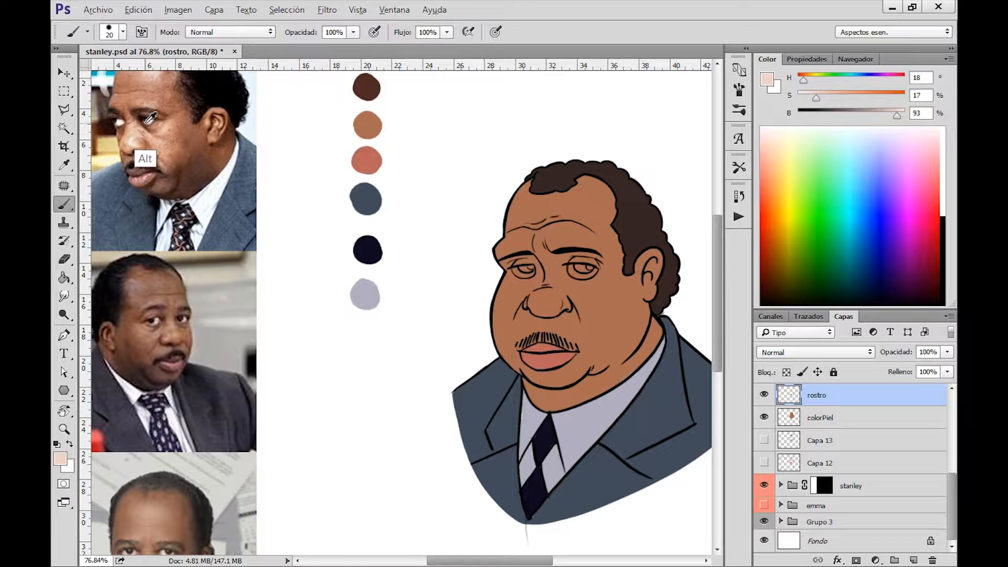
Fill both eyes with dusky pink and paint the irises very dark brown, sampling both tones from the uppermost photo's eye
{"action": "left_click", "coordinate": [153, 118], "text": "alt"}
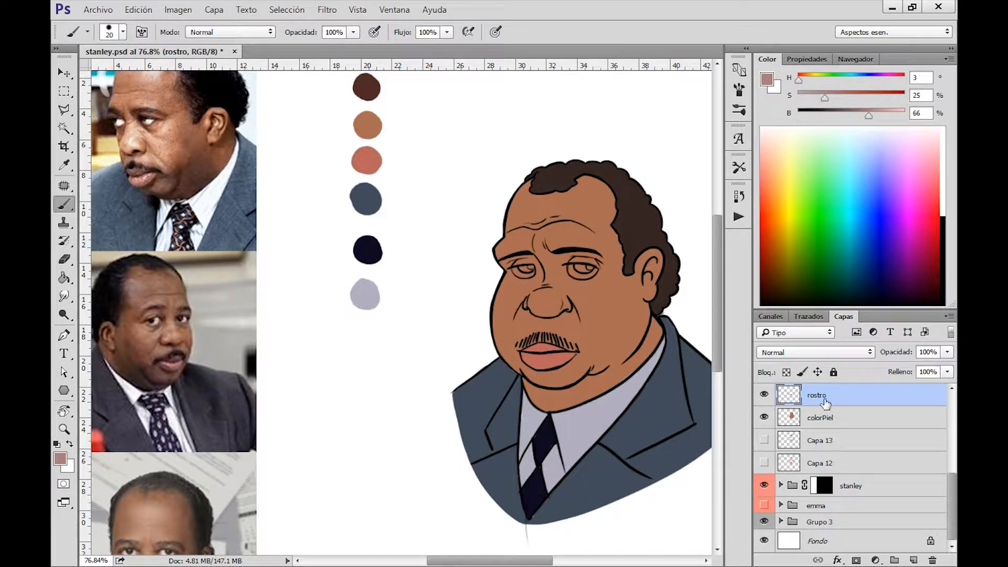
{"action": "left_click_drag", "start_coordinate": [515, 270], "coordinate": [593, 270]}
{"action": "left_click", "coordinate": [146, 118], "text": "alt"}
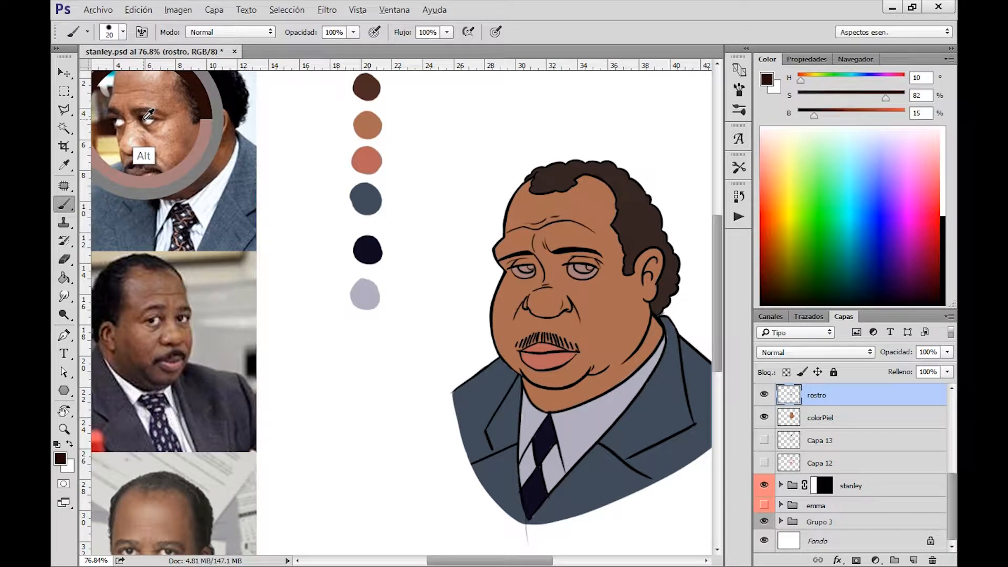
{"action": "left_click_drag", "start_coordinate": [522, 269], "coordinate": [529, 269]}
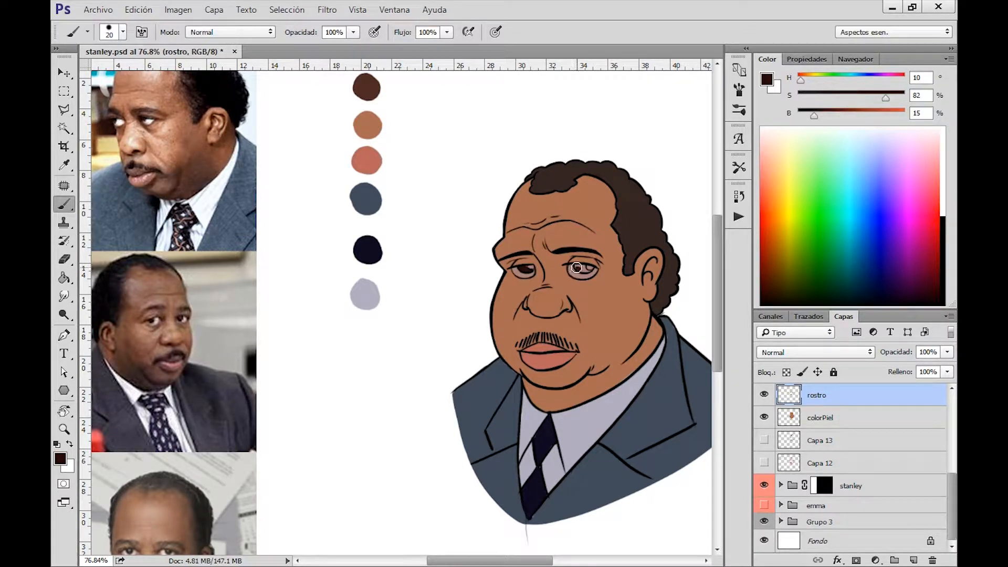
{"action": "left_click_drag", "start_coordinate": [579, 270], "coordinate": [590, 271]}
Try a pure white highlight on the iris of the eye nearer the ear
{"action": "left_click", "coordinate": [473, 142], "text": "alt"}
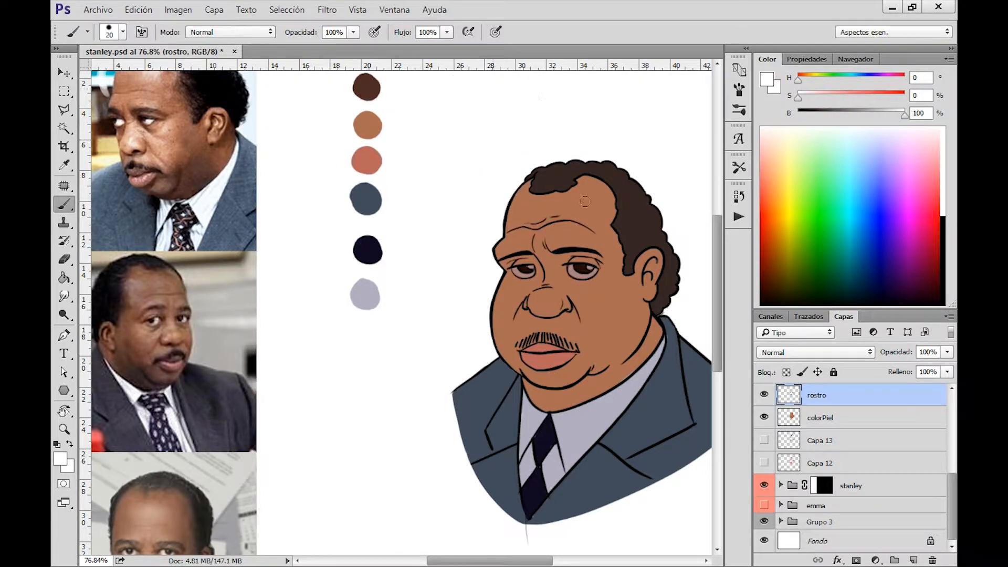
{"action": "left_click", "coordinate": [590, 267]}
{"action": "key", "text": "ctrl+z"}
Sample the eyes' pink, lighten it to H 3, S 13, B 78 and paint small highlights in both eyes with a 10 px brush
{"action": "mouse_move", "coordinate": [569, 271]}
{"action": "left_mouse_down"}
{"action": "mouse_move", "coordinate": [606, 301]}
{"action": "mouse_move", "coordinate": [510, 316]}
{"action": "left_mouse_up"}
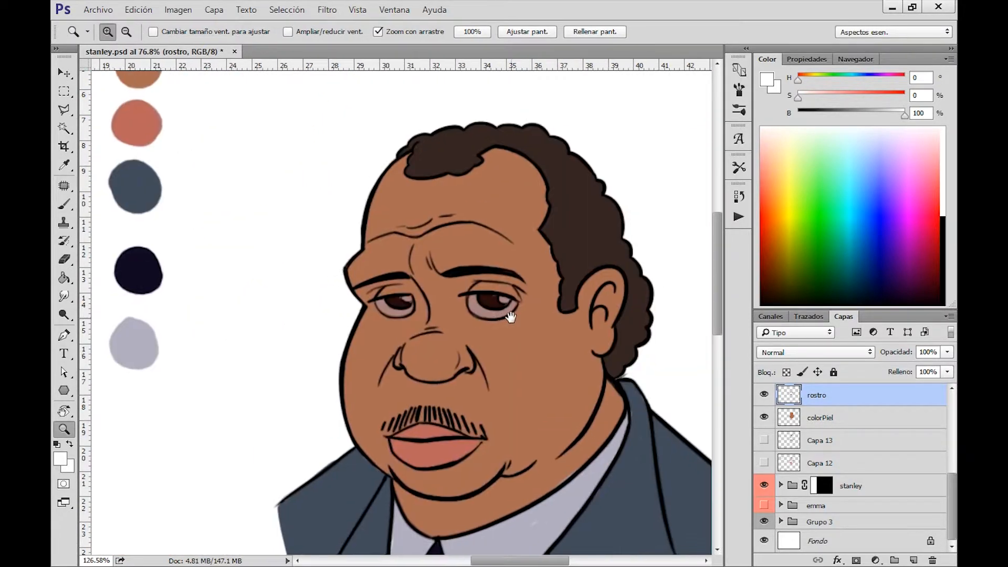
{"action": "left_click", "coordinate": [387, 308], "text": "alt"}
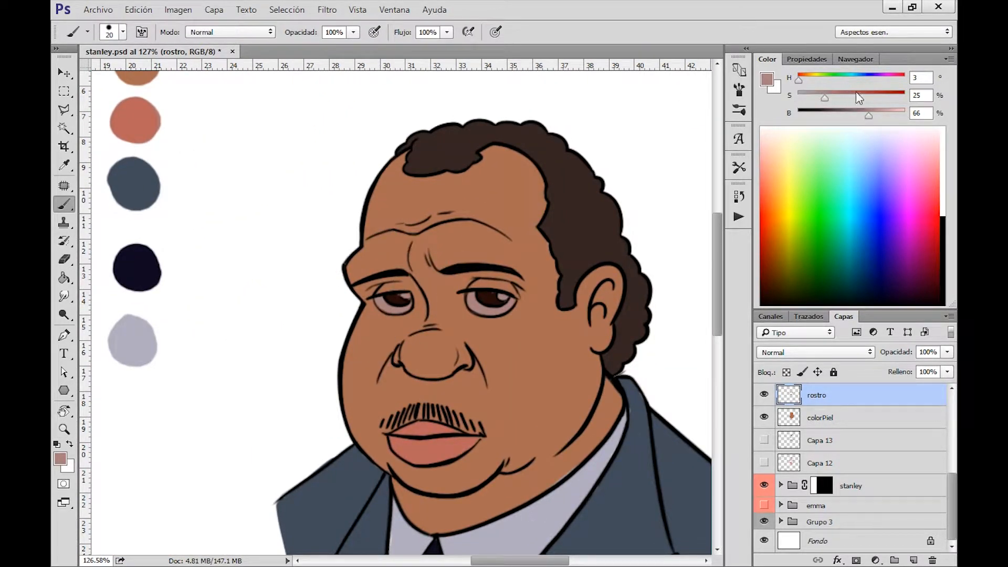
{"action": "left_click_drag", "start_coordinate": [869, 117], "coordinate": [886, 117]}
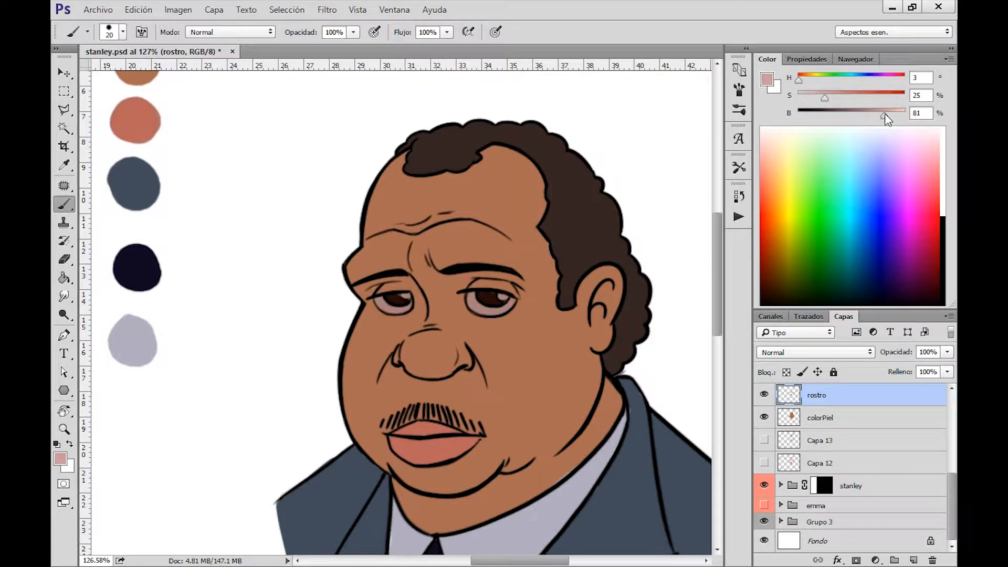
{"action": "left_click_drag", "start_coordinate": [816, 94], "coordinate": [801, 83]}
{"action": "key", "text": "bracketleft"}
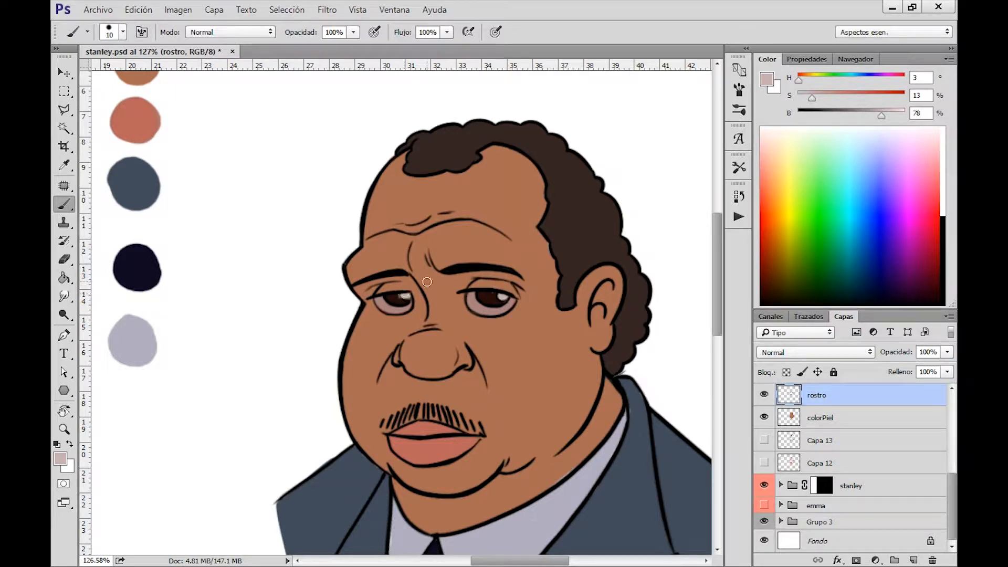
Switch to a soft round brush with 0% hardness and enlarge it to 70 px
{"action": "key", "text": "z"}
{"action": "left_click_drag", "start_coordinate": [578, 362], "coordinate": [532, 331]}
{"action": "left_click_drag", "start_coordinate": [611, 331], "coordinate": [570, 263]}
{"action": "key", "text": "b"}
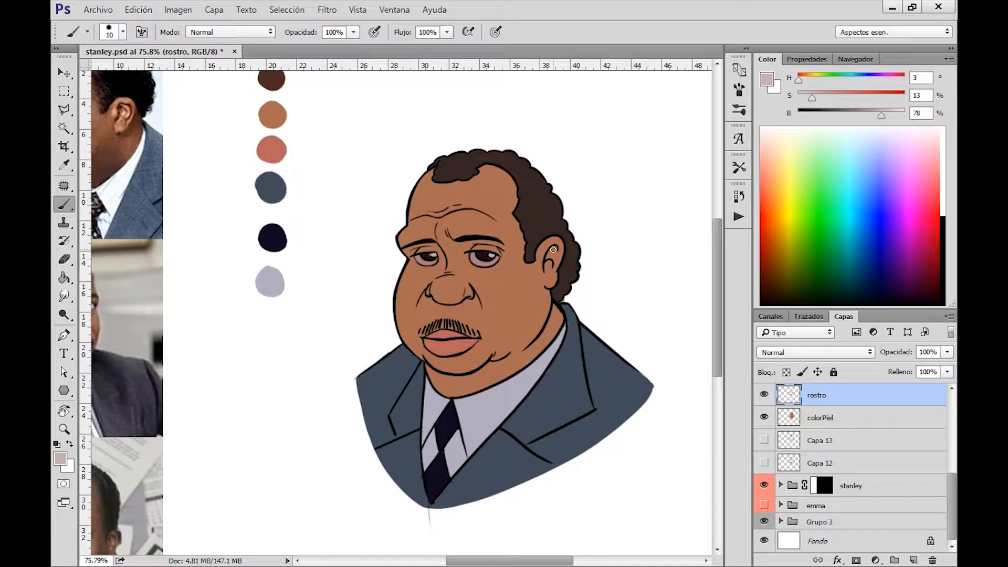
{"action": "key", "text": "bracketright"}
{"action": "left_click", "coordinate": [122, 32]}
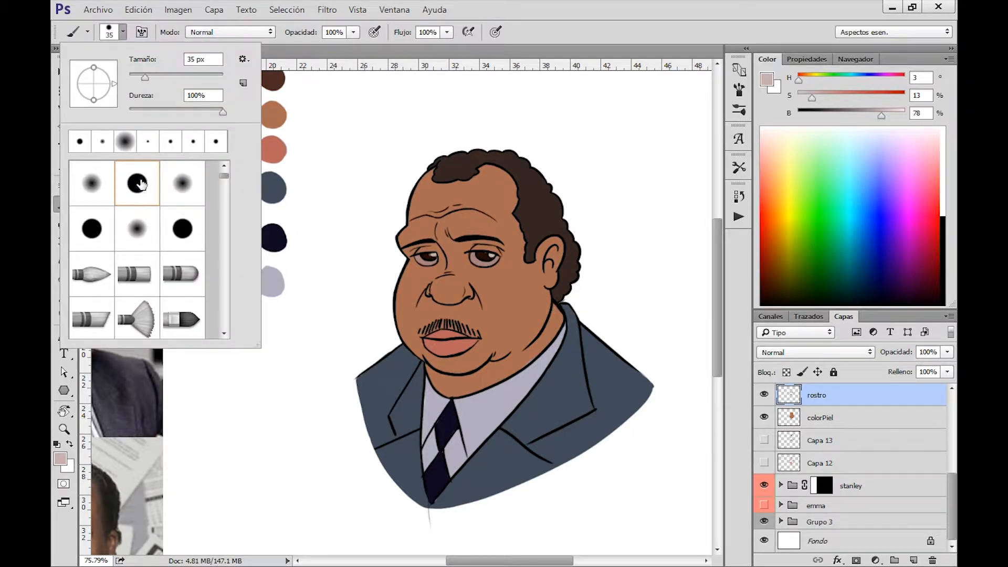
{"action": "left_click", "coordinate": [98, 198]}
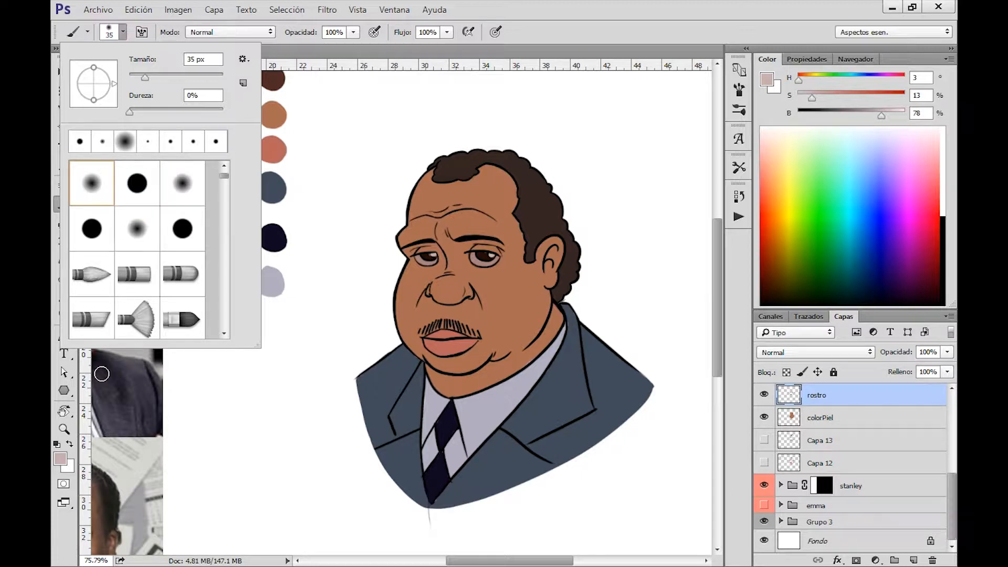
{"action": "left_click", "coordinate": [507, 34]}
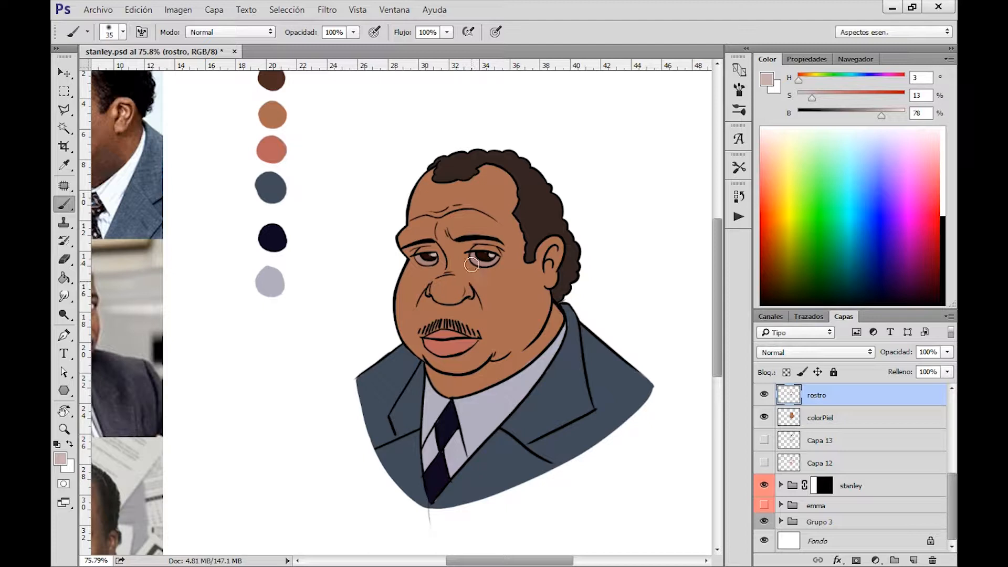
{"action": "key", "text": "bracketright"}
{"action": "key", "text": "bracketright"}
{"action": "key", "text": "bracketright"}
{"action": "key", "text": "bracketright"}
Load the outlines of the colorPiel and rostro layers as selections in turn, ending with colorPiel's, and make colorPiel the active layer
{"action": "scroll", "coordinate": [948, 475], "scroll_direction": "up", "scroll_amount": 2}
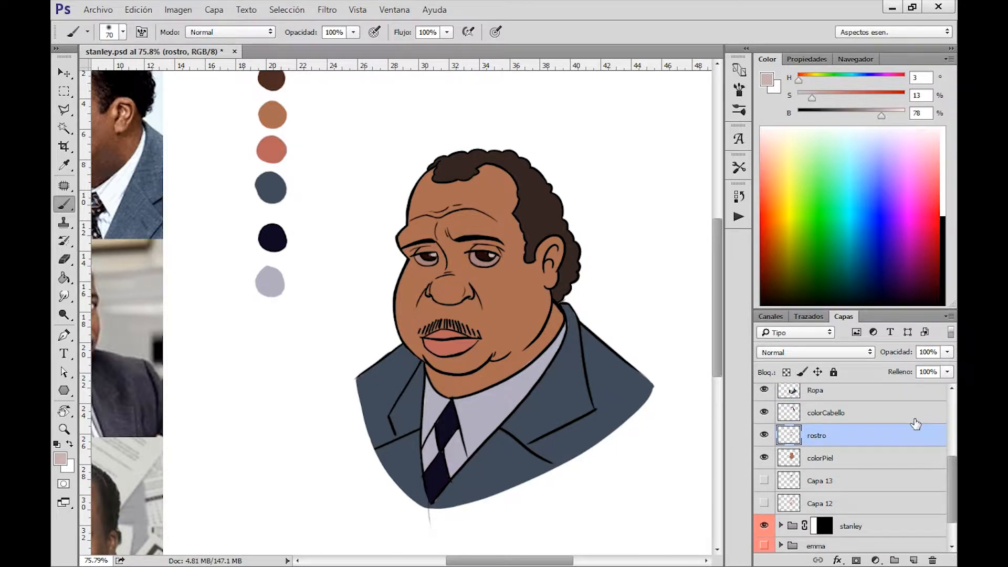
{"action": "left_click", "coordinate": [824, 460]}
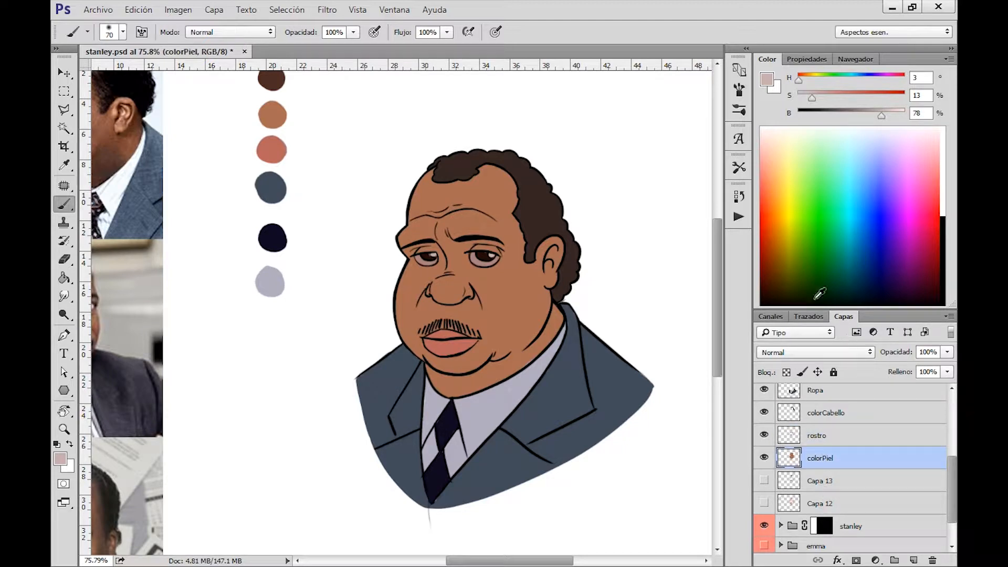
{"action": "left_click", "coordinate": [791, 459], "text": "ctrl"}
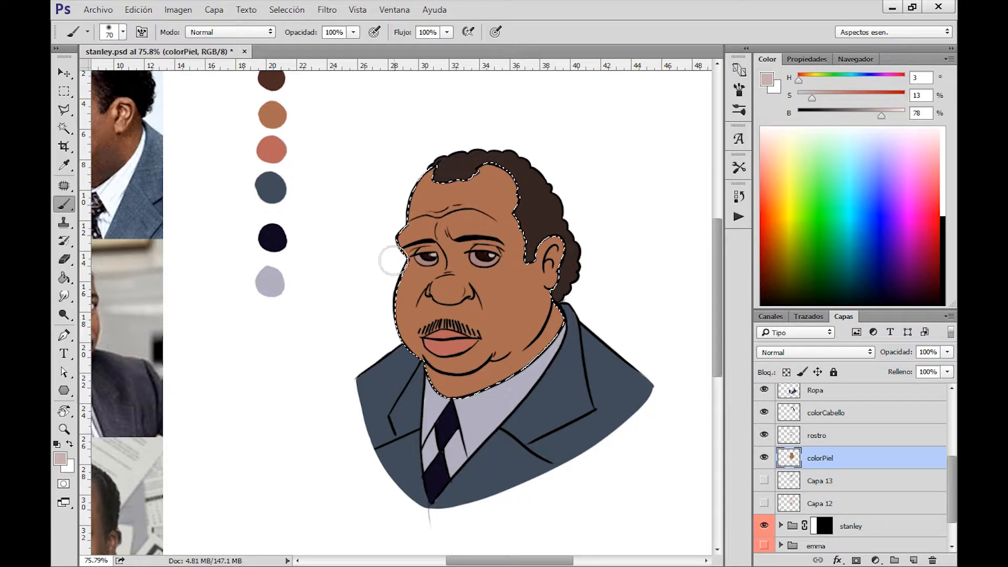
{"action": "left_click", "coordinate": [806, 439]}
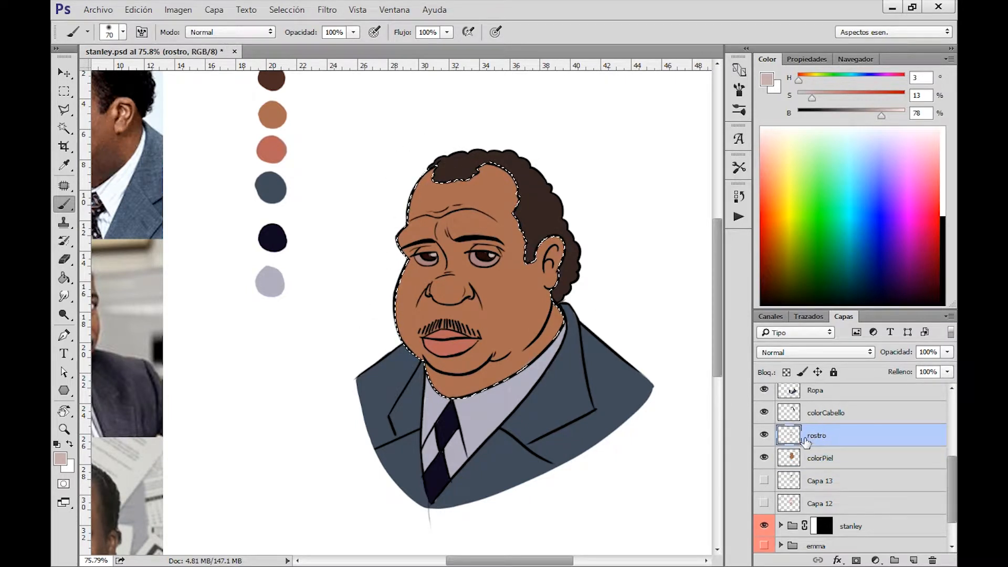
{"action": "left_click", "coordinate": [791, 439], "text": "ctrl"}
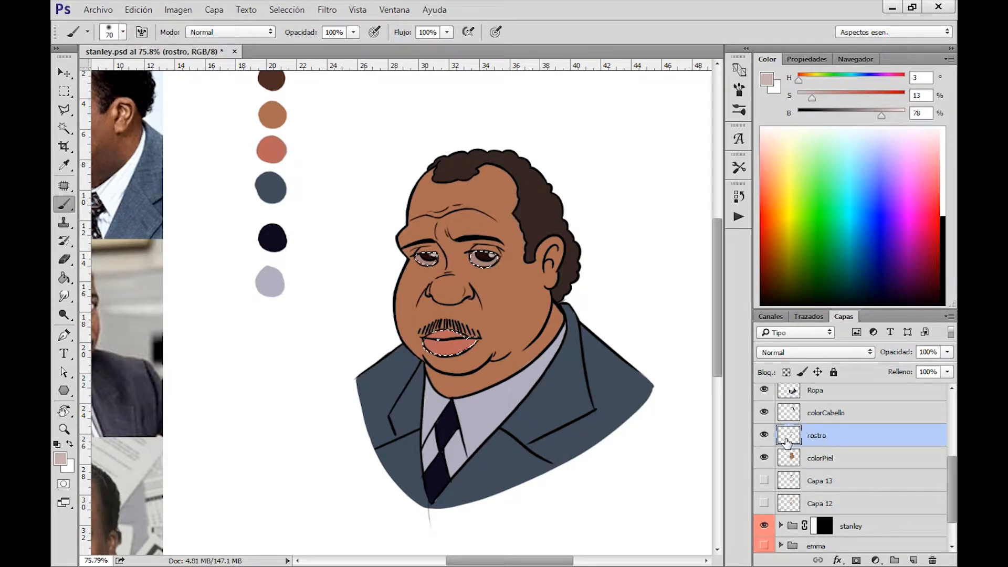
{"action": "left_click", "coordinate": [791, 458], "text": "ctrl"}
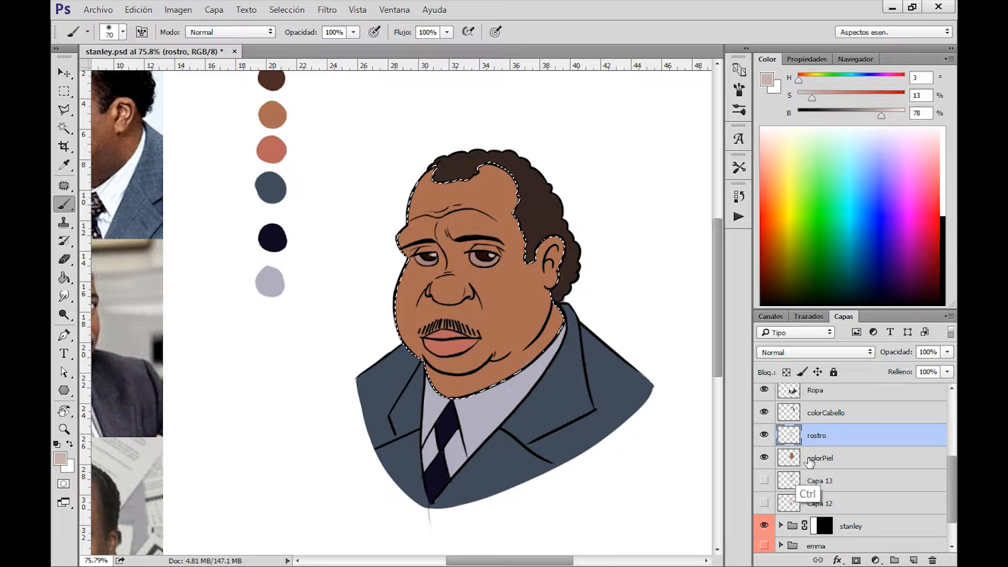
{"action": "left_click", "coordinate": [812, 460]}
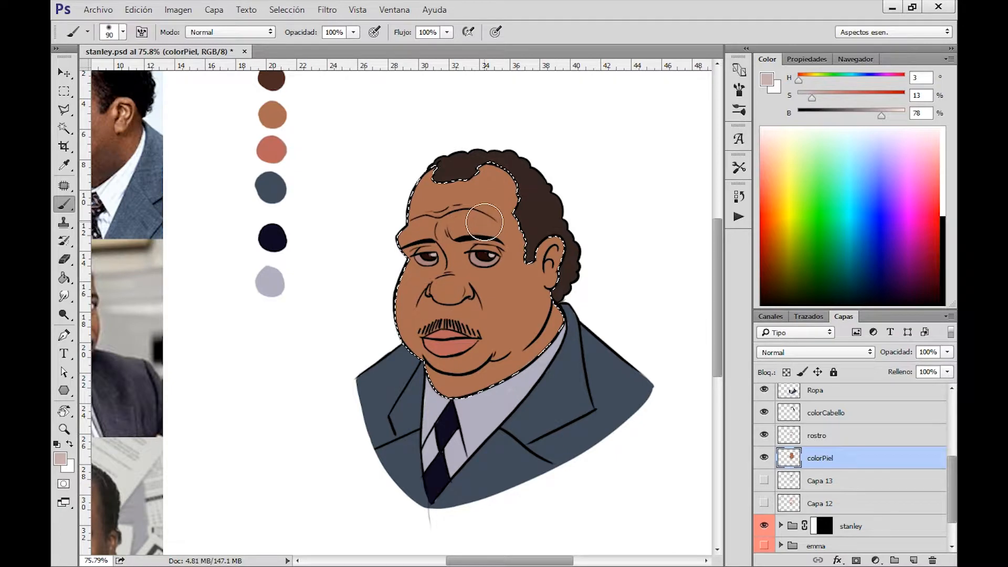
Sample the face's skin tone and darken it to 89533b as the shadow colour for the brush
{"action": "left_click", "coordinate": [428, 195], "text": "alt"}
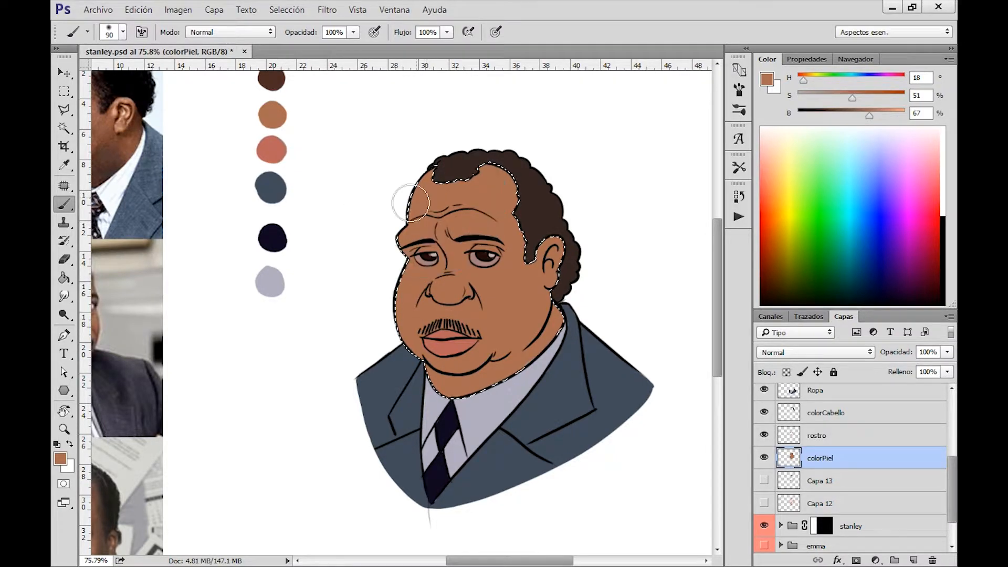
{"action": "left_click", "coordinate": [60, 460]}
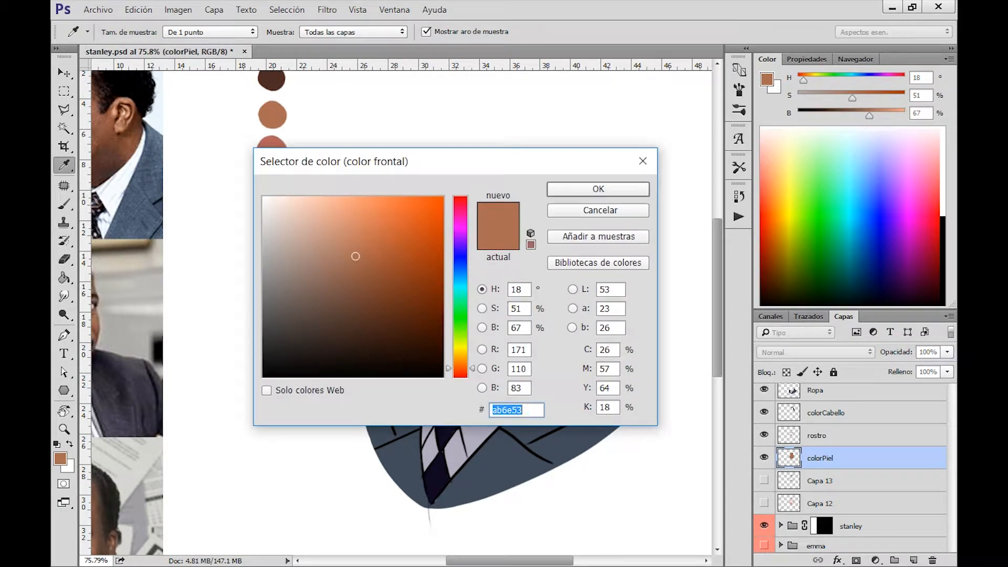
{"action": "left_click_drag", "start_coordinate": [359, 260], "coordinate": [367, 280]}
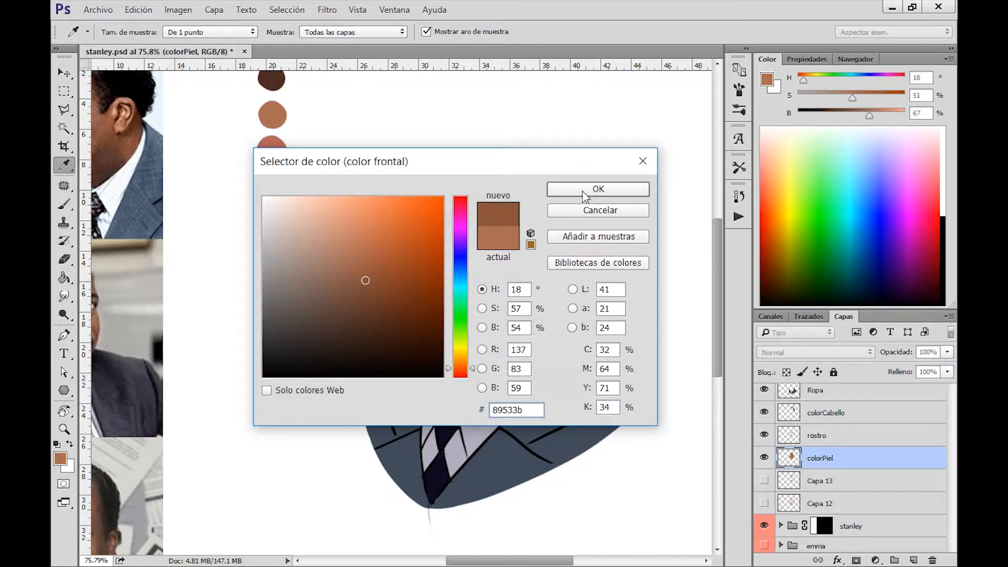
{"action": "left_click", "coordinate": [584, 191]}
{"action": "key", "text": "b"}
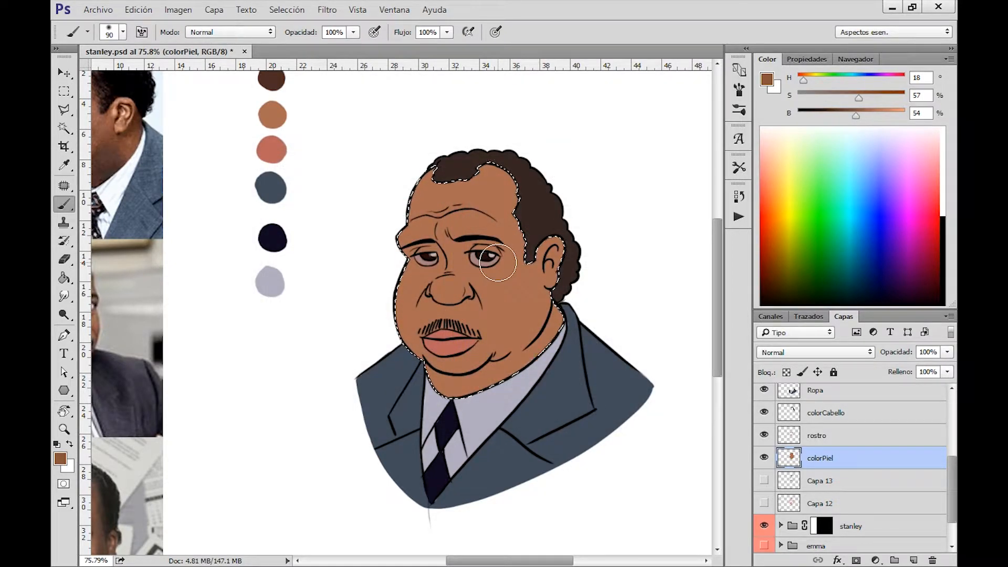
Clear the selection and reduce the soft brush to 35 px
{"action": "key", "text": "ctrl+d"}
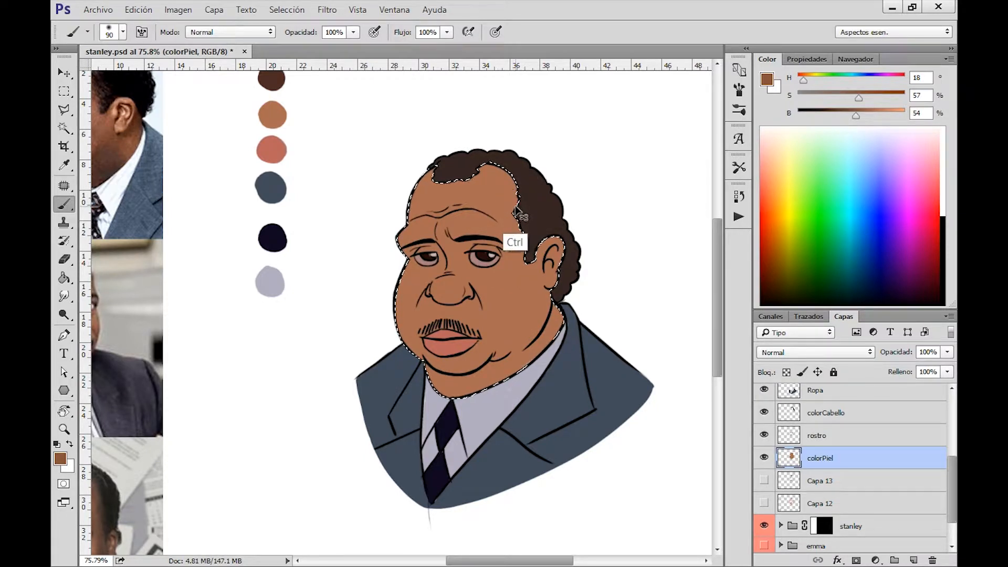
{"action": "key", "text": "bracketleft"}
{"action": "key", "text": "bracketleft"}
{"action": "key", "text": "bracketleft"}
{"action": "key", "text": "bracketleft"}
{"action": "key", "text": "bracketleft"}
{"action": "key", "text": "bracketleft"}
{"action": "key", "text": "bracketleft"}
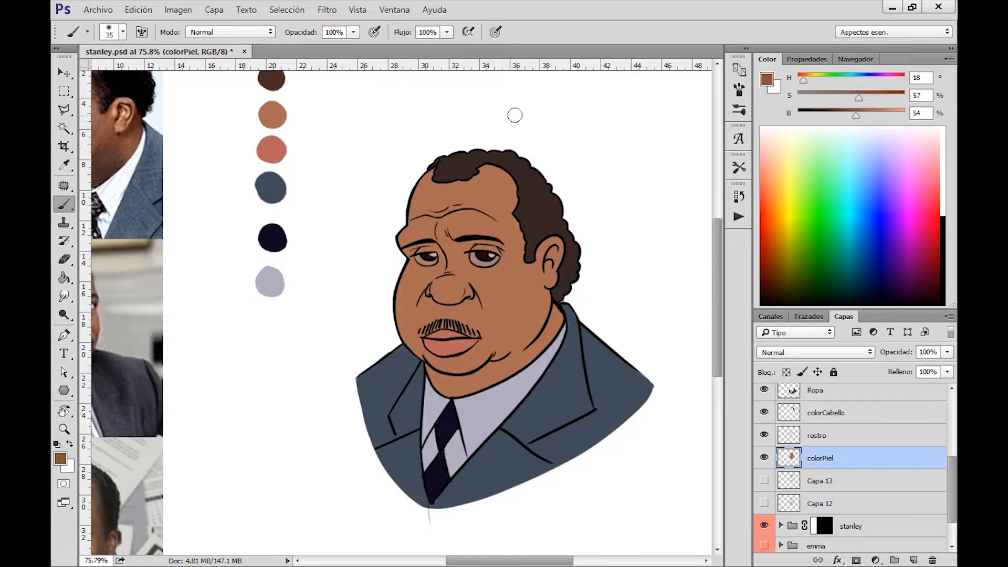
Paint a small brown arrow pointing down at the hair from above and undo its strokes
{"action": "mouse_move", "coordinate": [525, 82]}
{"action": "left_mouse_down"}
{"action": "mouse_move", "coordinate": [499, 123]}
{"action": "mouse_move", "coordinate": [522, 116]}
{"action": "left_mouse_up"}
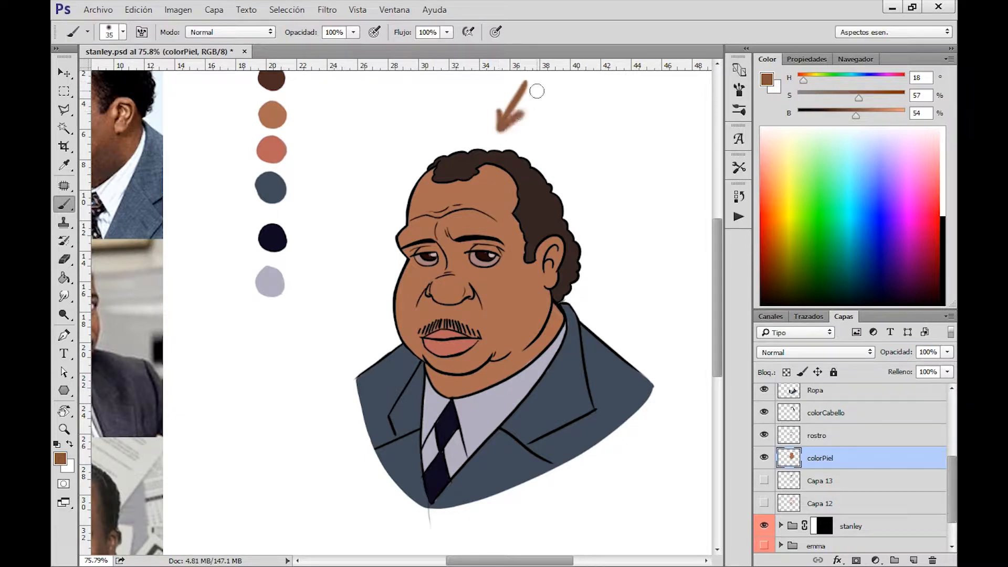
{"action": "key", "text": "ctrl+alt+z"}
{"action": "key", "text": "ctrl+alt+z"}
{"action": "key", "text": "ctrl+alt+z"}
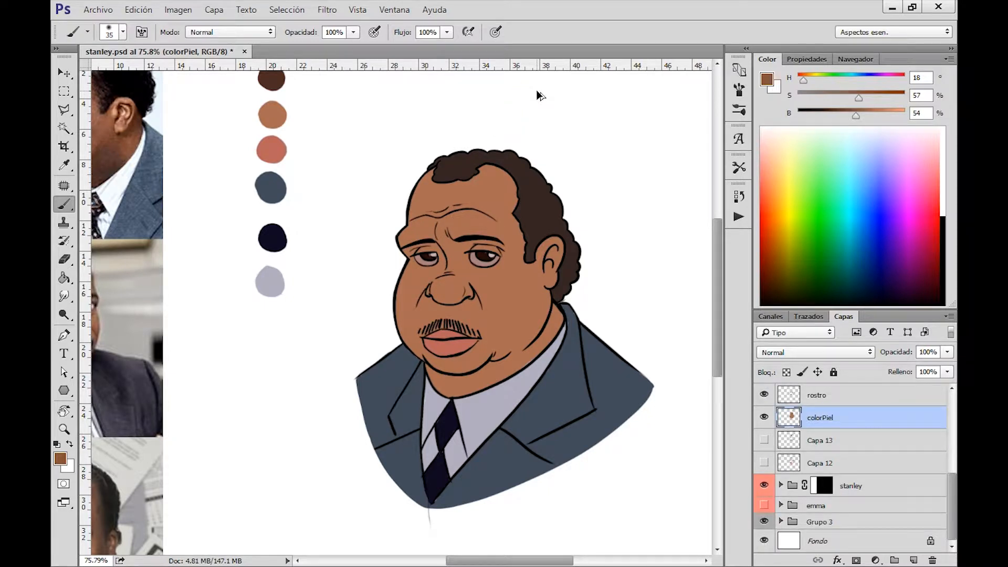
Load colorPiel's outline as a selection and softly shade the underside and sides of the nose with the shadow brown
{"action": "left_click", "coordinate": [792, 418], "text": "ctrl"}
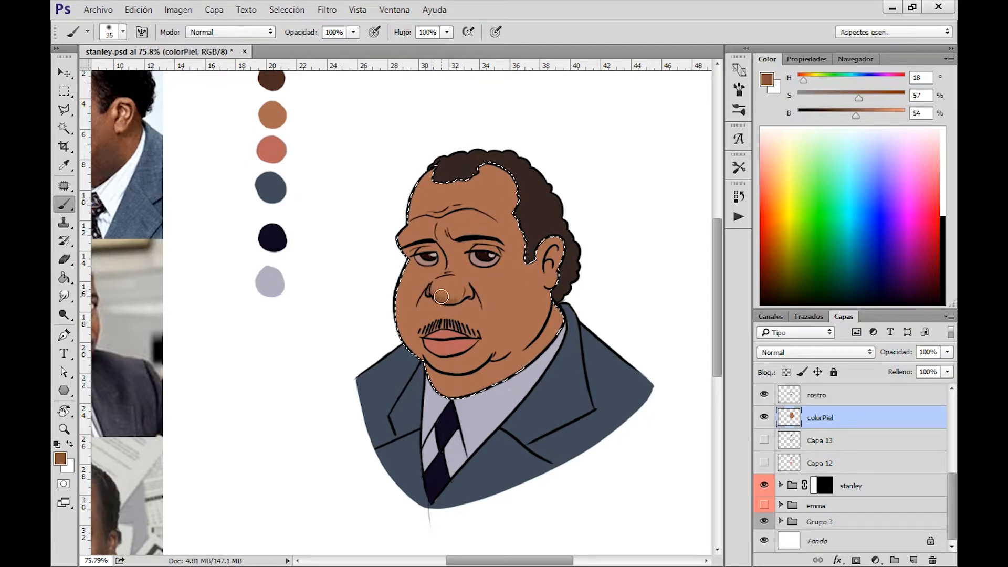
{"action": "left_click_drag", "start_coordinate": [441, 297], "coordinate": [462, 298]}
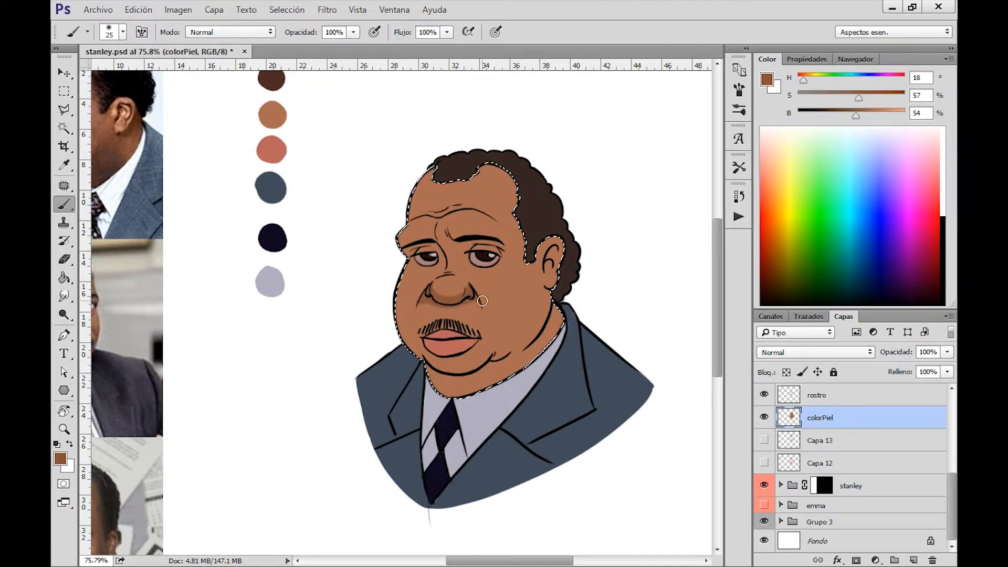
{"action": "key", "text": "bracketright"}
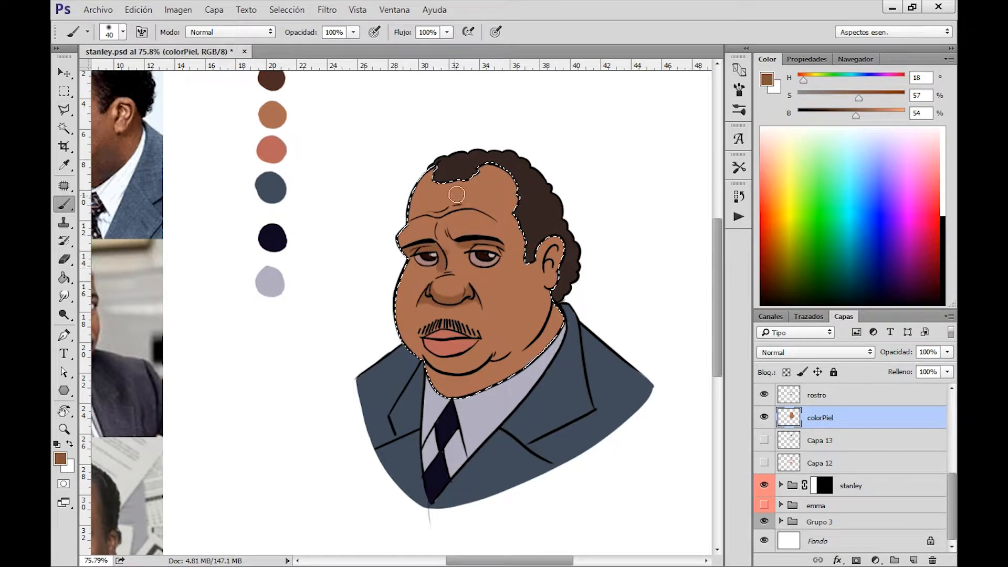
{"action": "left_click", "coordinate": [445, 241], "text": "alt"}
{"action": "key", "text": "bracketleft"}
{"action": "key", "text": "bracketleft"}
{"action": "key", "text": "bracketleft"}
{"action": "key", "text": "bracketleft"}
{"action": "key", "text": "bracketleft"}
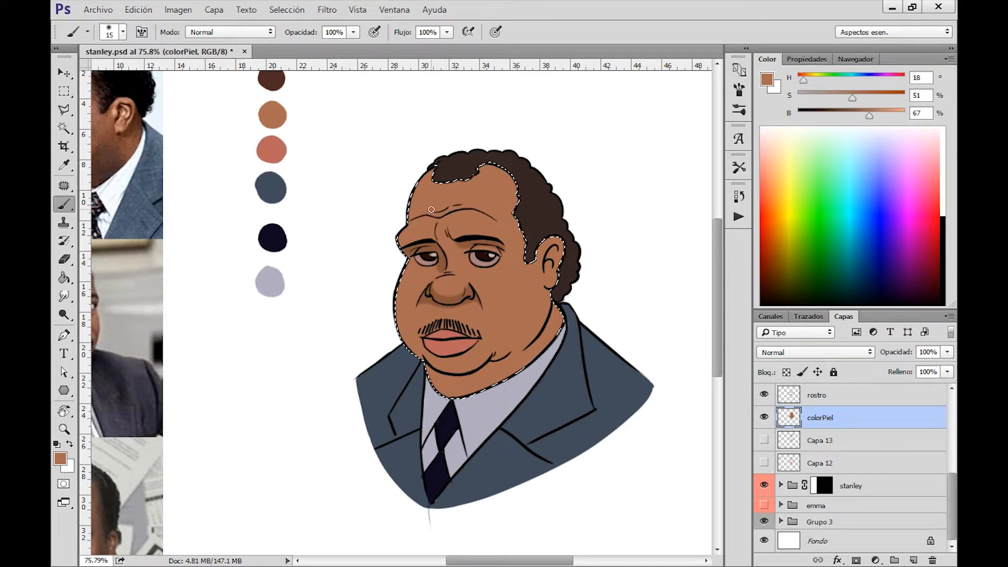
{"action": "key", "text": "bracketright"}
{"action": "key", "text": "bracketright"}
{"action": "key", "text": "bracketright"}
{"action": "key", "text": "bracketright"}
{"action": "key", "text": "bracketright"}
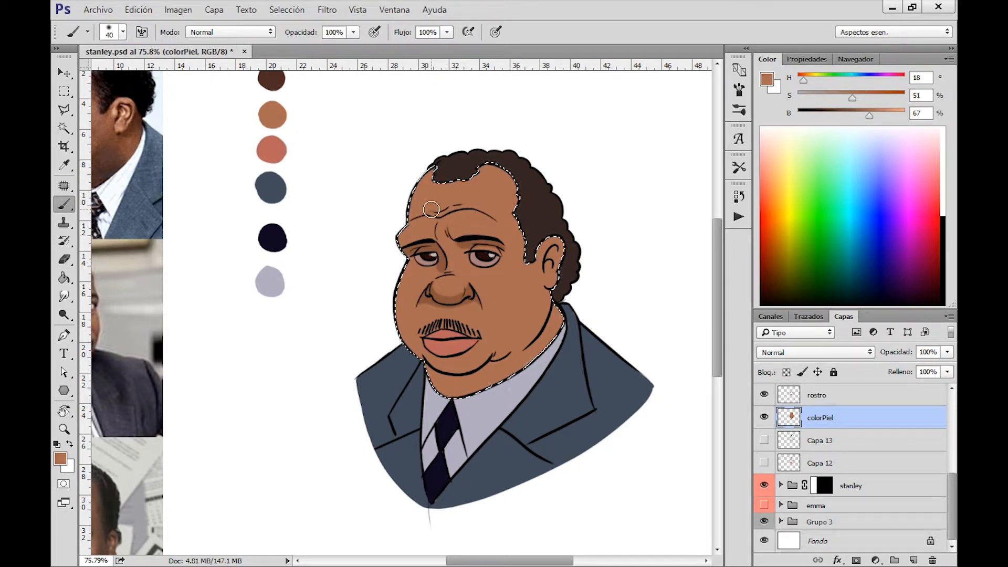
Sample the shadow brown again and shade the far edge of the forehead down to the brow with the 40 px soft brush
{"action": "left_click", "coordinate": [467, 240], "text": "alt"}
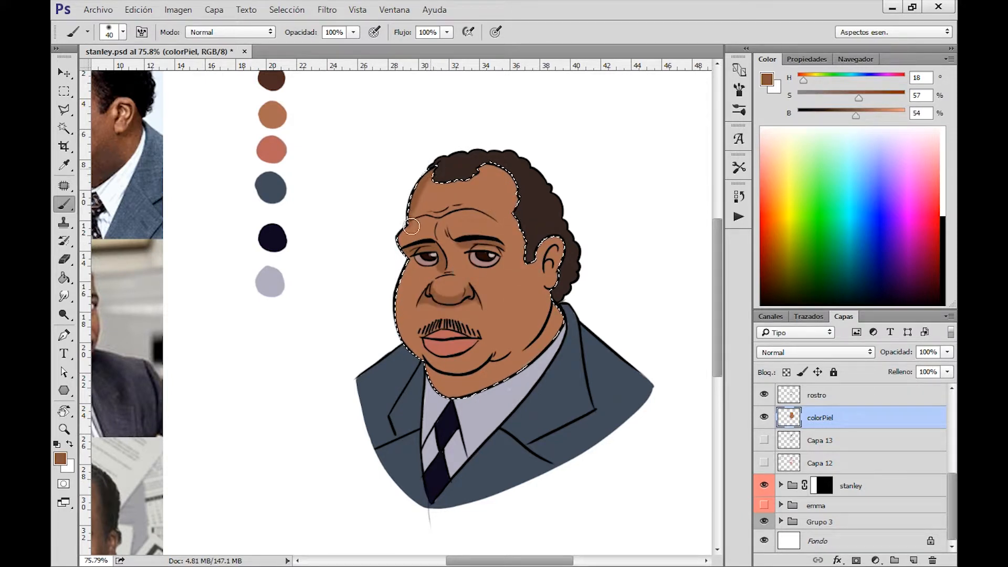
{"action": "left_click_drag", "start_coordinate": [415, 194], "coordinate": [412, 225]}
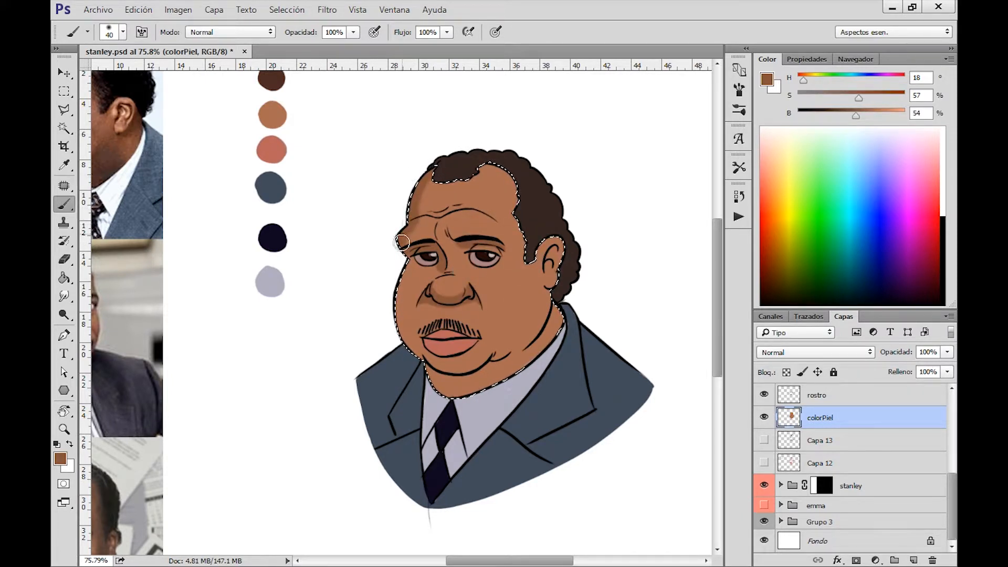
{"action": "left_click_drag", "start_coordinate": [430, 169], "coordinate": [408, 215]}
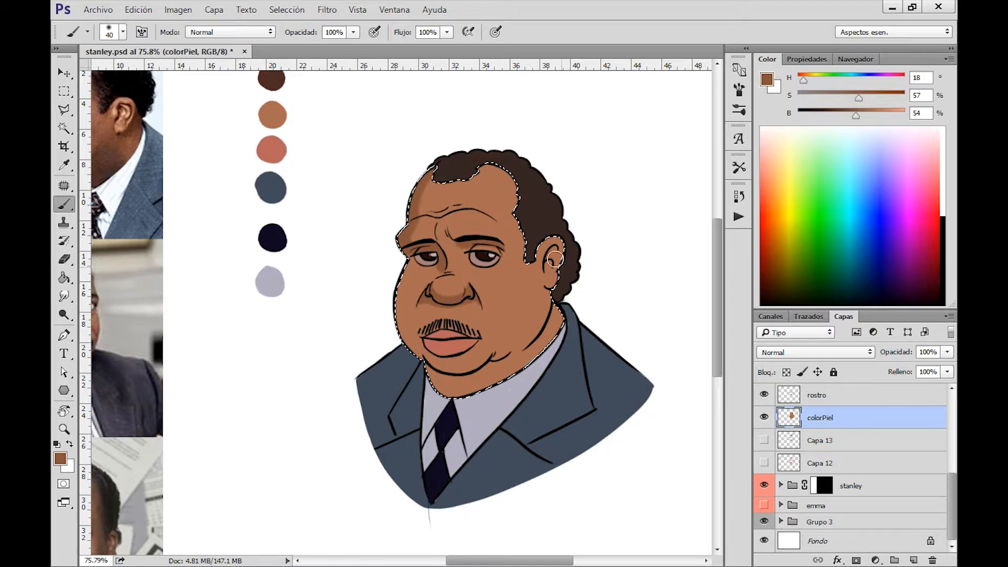
Shade the far cheek edge, the neck under the chin and the near jaw with the soft shadow-brown brush
{"action": "mouse_move", "coordinate": [389, 195]}
{"action": "left_mouse_down"}
{"action": "mouse_move", "coordinate": [410, 231]}
{"action": "mouse_move", "coordinate": [409, 278]}
{"action": "mouse_move", "coordinate": [415, 256]}
{"action": "mouse_move", "coordinate": [395, 297]}
{"action": "mouse_move", "coordinate": [407, 278]}
{"action": "left_mouse_up"}
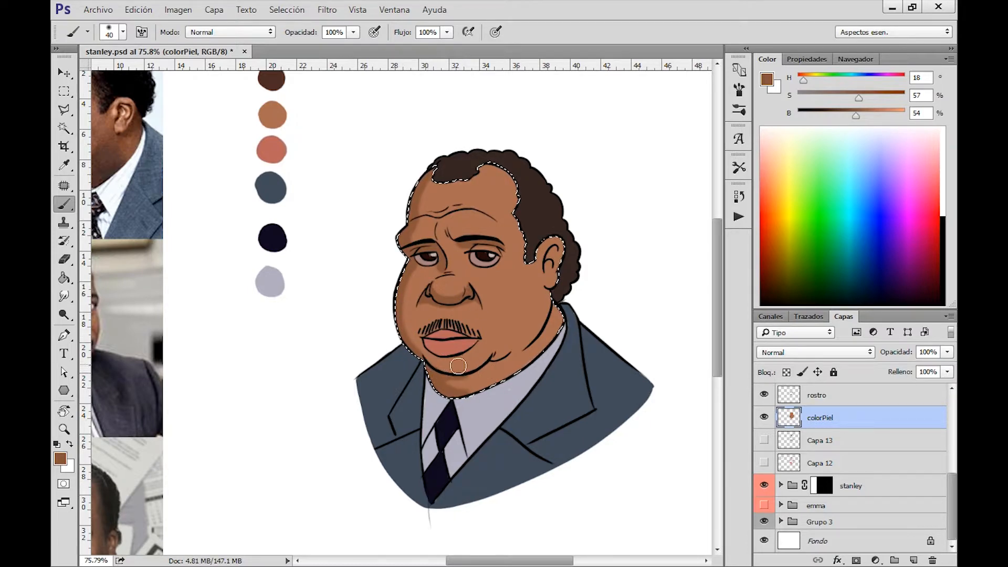
{"action": "left_click_drag", "start_coordinate": [491, 305], "coordinate": [586, 301]}
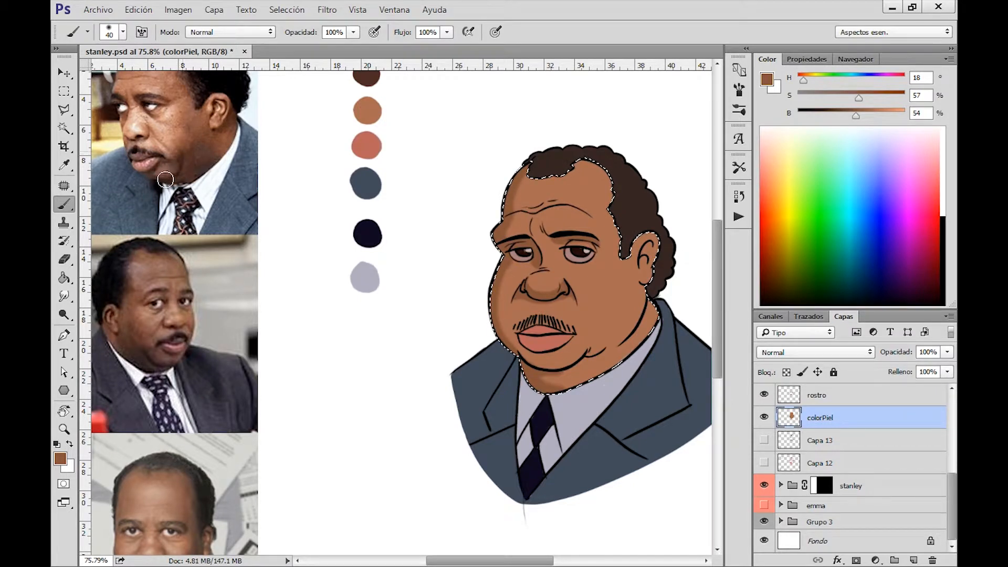
{"action": "mouse_move", "coordinate": [548, 335]}
{"action": "left_mouse_down"}
{"action": "mouse_move", "coordinate": [490, 308]}
{"action": "mouse_move", "coordinate": [469, 342]}
{"action": "mouse_move", "coordinate": [520, 350]}
{"action": "mouse_move", "coordinate": [508, 350]}
{"action": "mouse_move", "coordinate": [561, 321]}
{"action": "mouse_move", "coordinate": [546, 329]}
{"action": "left_mouse_up"}
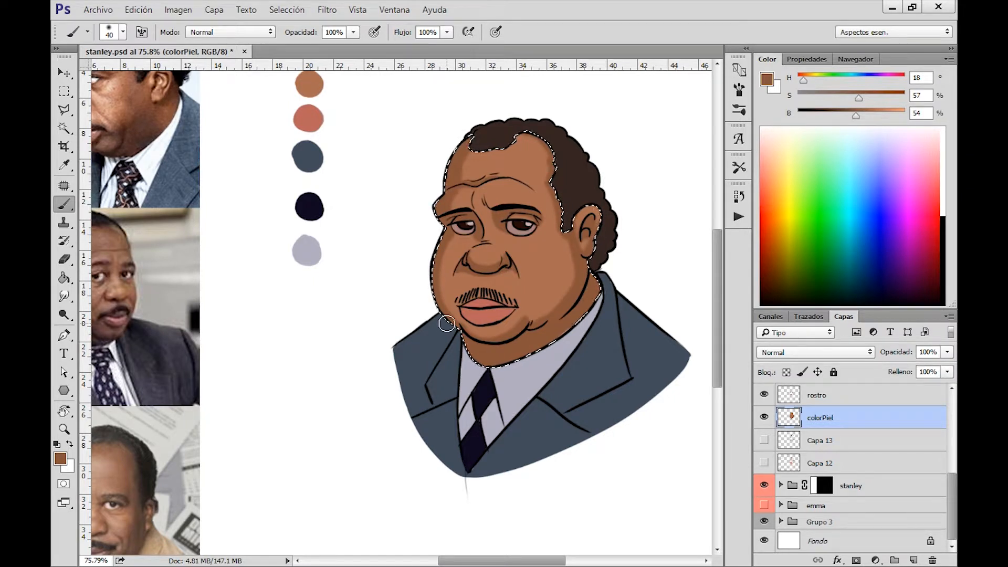
Enlarge the brush to 60 px, sample the base skin tone, enable pressure-controlled opacity and blend the forehead shading
{"action": "key", "text": "bracketright"}
{"action": "key", "text": "bracketright"}
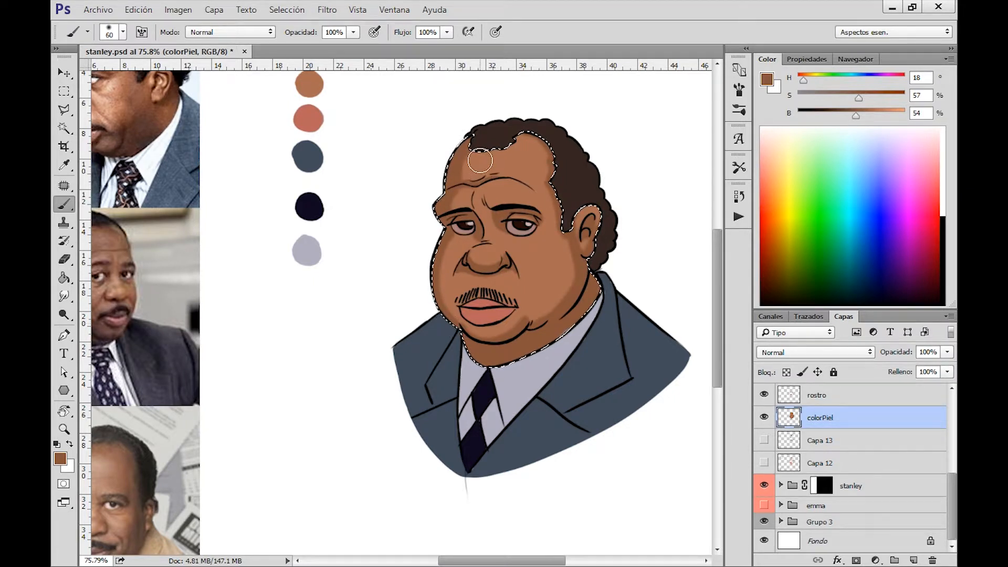
{"action": "left_click", "coordinate": [502, 148], "text": "alt"}
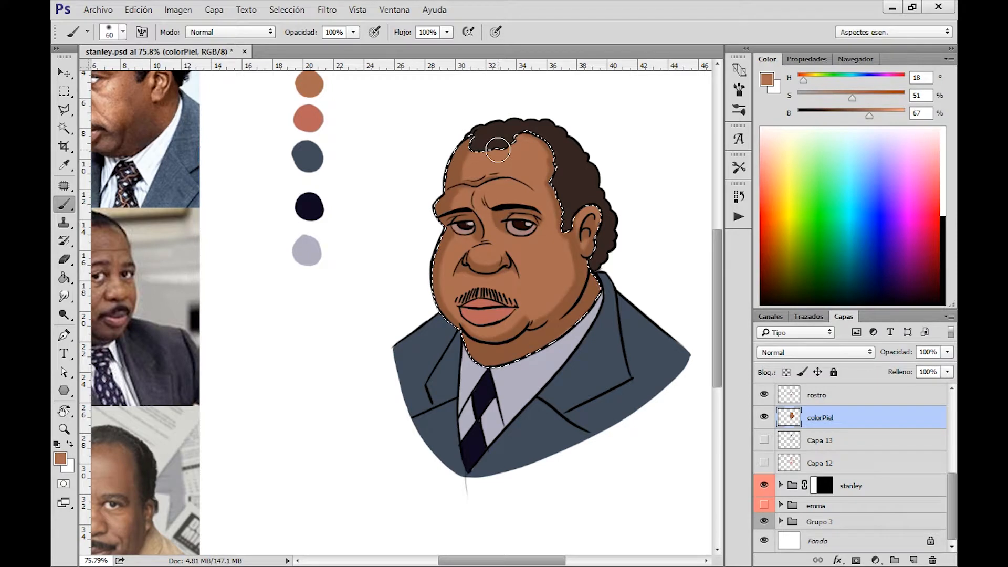
{"action": "left_click", "coordinate": [380, 31]}
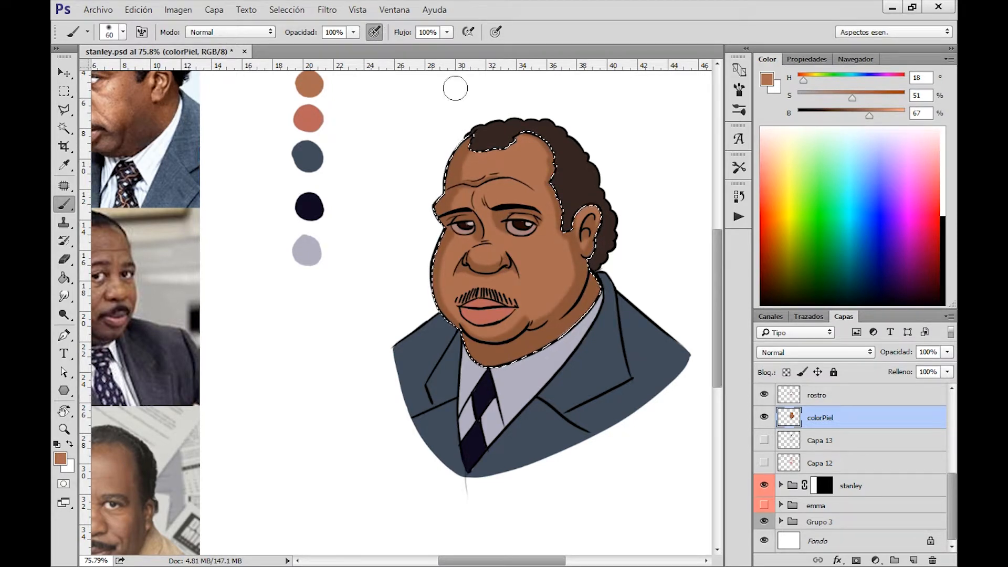
{"action": "left_click_drag", "start_coordinate": [471, 157], "coordinate": [468, 159]}
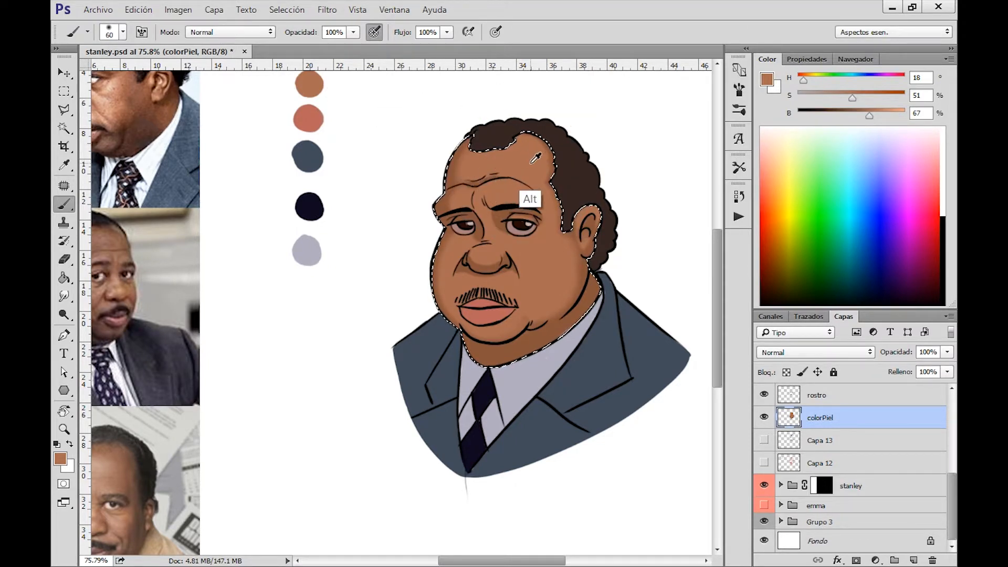
Lighten the foreground skin tone to #c2886e and paint a soft highlight on the nose with the brush at 60 px, reducing it to 40 px
{"action": "left_click", "coordinate": [60, 459]}
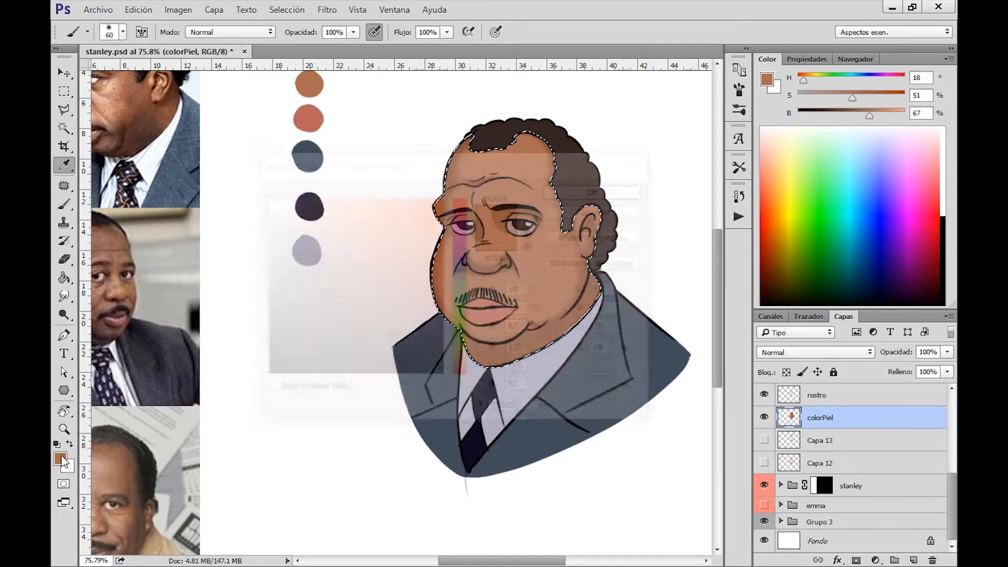
{"action": "left_click", "coordinate": [337, 233]}
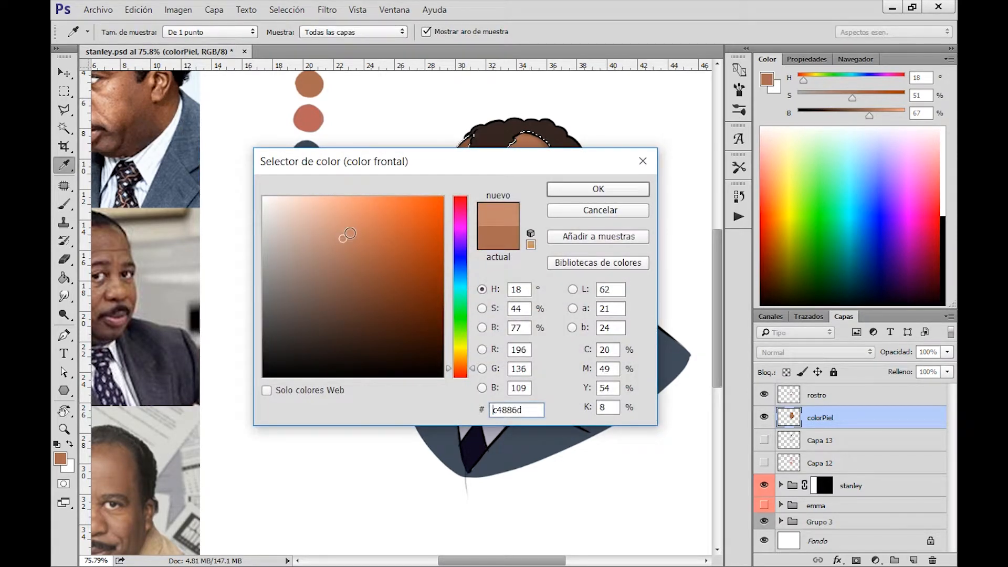
{"action": "left_click_drag", "start_coordinate": [342, 239], "coordinate": [341, 242]}
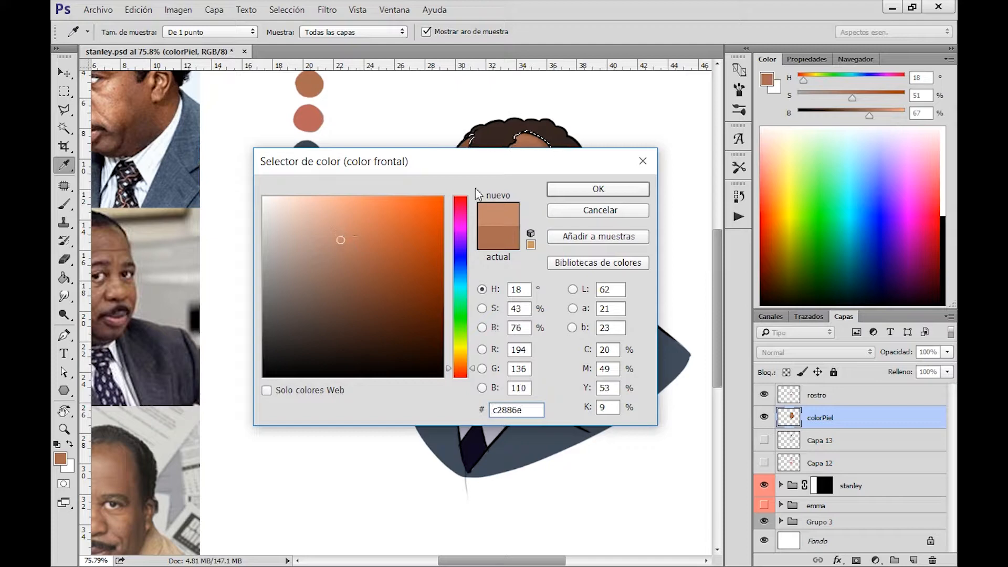
{"action": "left_click", "coordinate": [560, 188]}
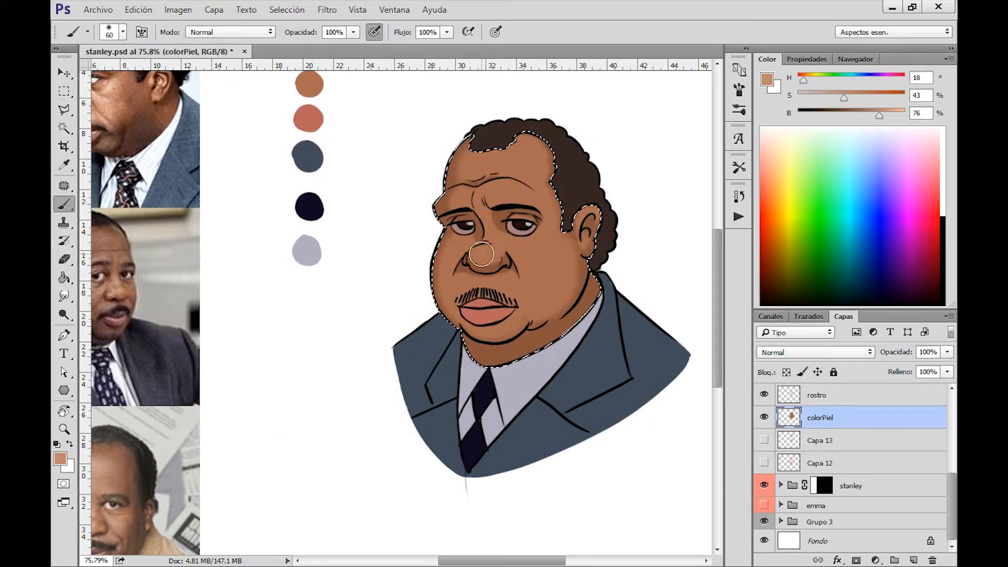
{"action": "left_click_drag", "start_coordinate": [482, 255], "coordinate": [486, 252]}
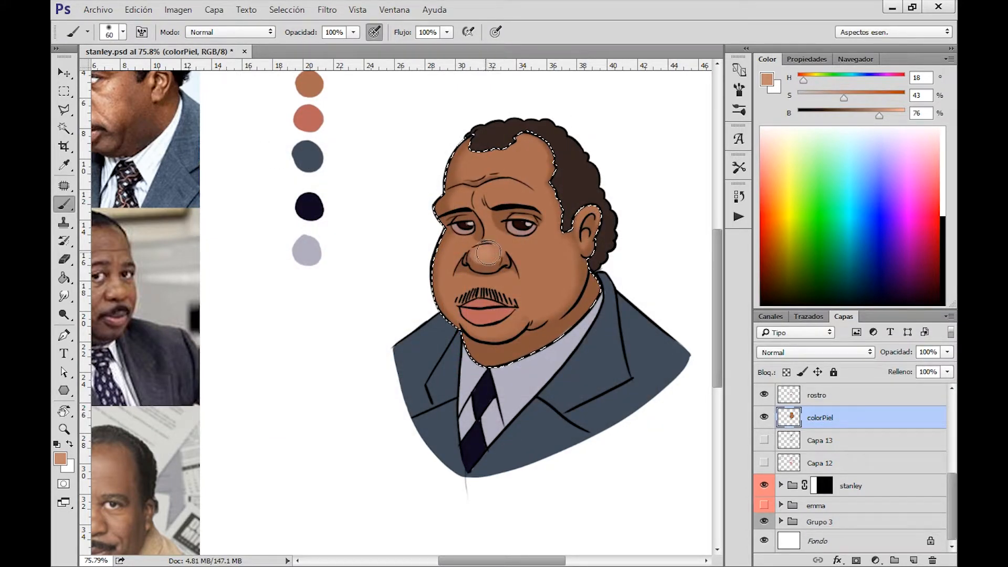
{"action": "key", "text": "bracketleft"}
{"action": "key", "text": "bracketleft"}
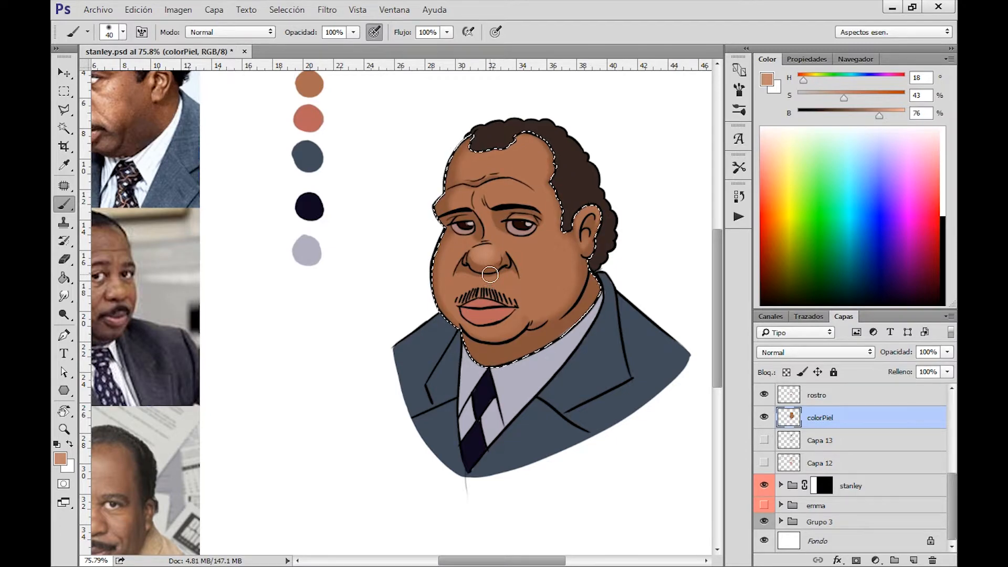
{"action": "left_click_drag", "start_coordinate": [409, 277], "coordinate": [495, 289]}
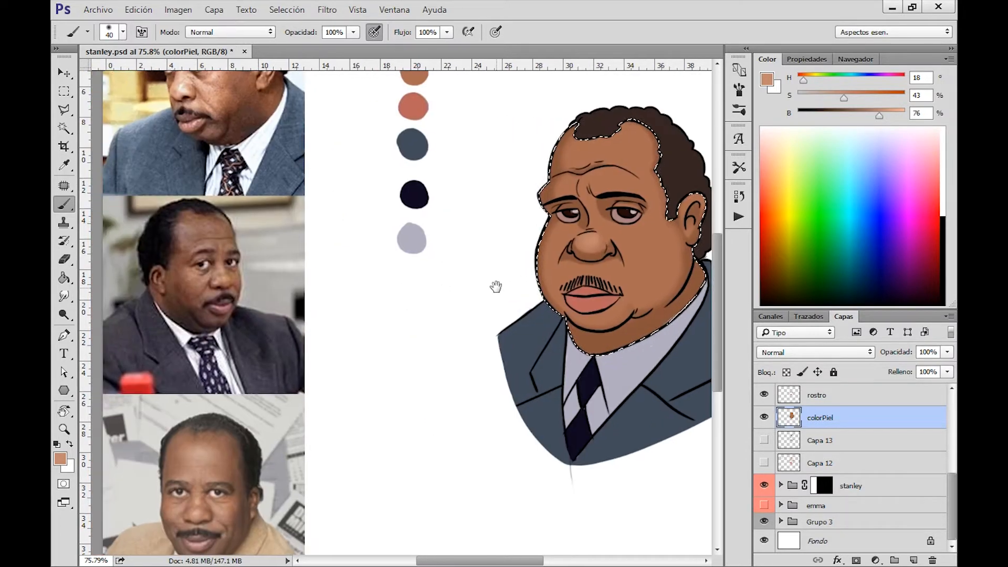
{"action": "left_click_drag", "start_coordinate": [595, 229], "coordinate": [539, 239]}
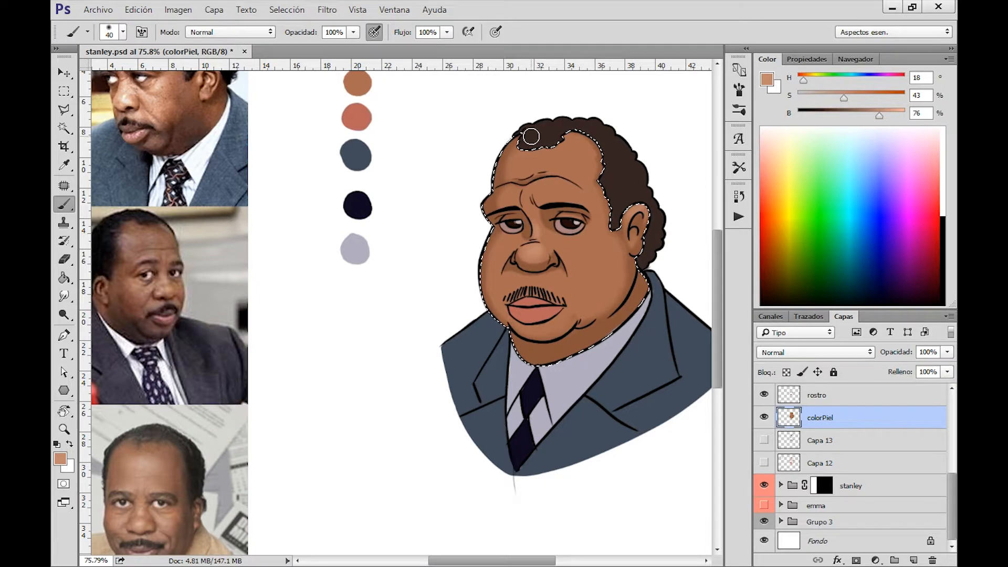
Highlight the near side of the forehead in the lighter skin tone with a 50 px brush and blend it using the sampled base tone
{"action": "key", "text": "bracketright"}
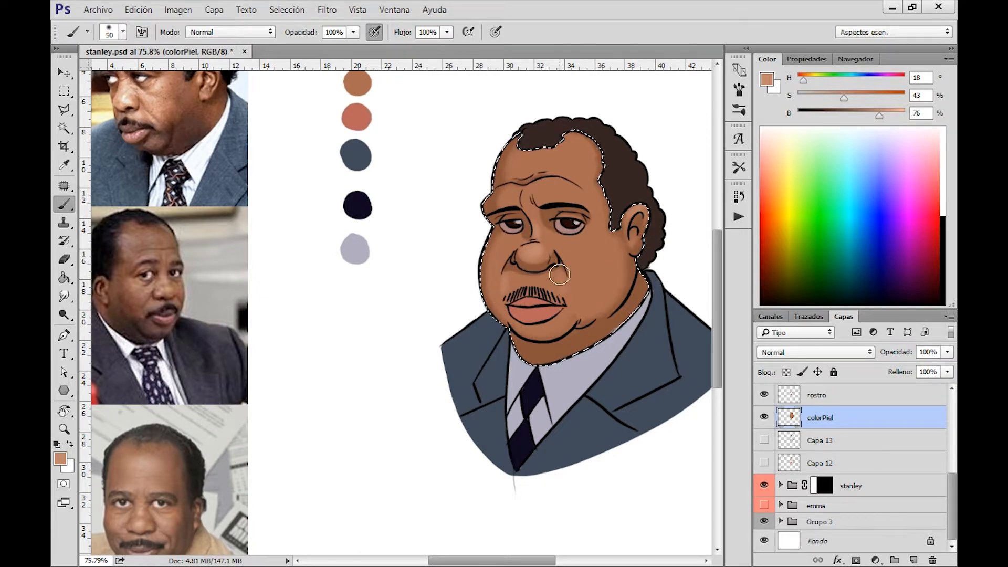
{"action": "left_click", "coordinate": [535, 317], "text": "alt"}
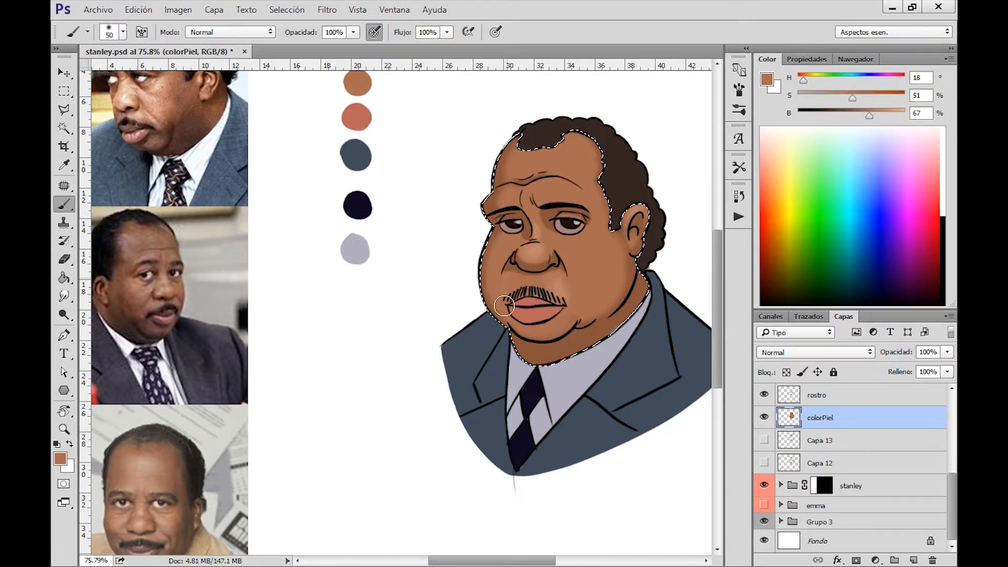
{"action": "left_click", "coordinate": [561, 289], "text": "alt"}
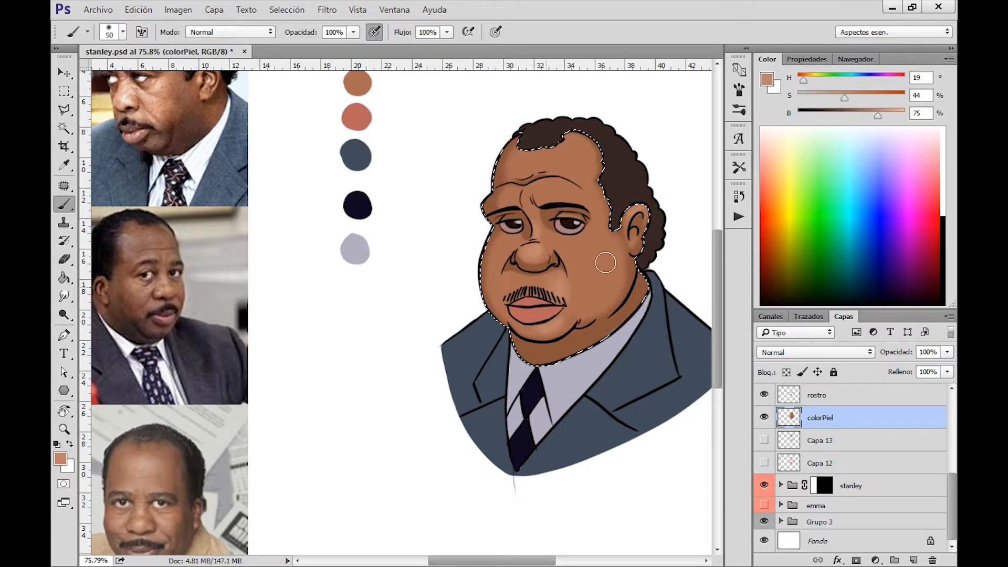
{"action": "scroll", "coordinate": [605, 262], "scroll_direction": "up", "scroll_amount": 3}
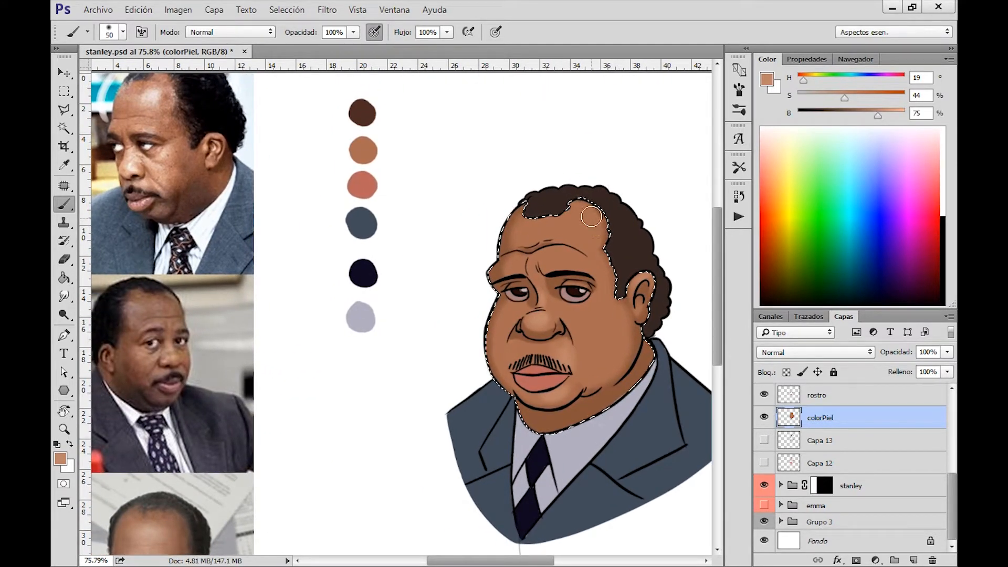
{"action": "mouse_move", "coordinate": [591, 217]}
{"action": "left_mouse_down"}
{"action": "mouse_move", "coordinate": [582, 237]}
{"action": "mouse_move", "coordinate": [581, 206]}
{"action": "left_mouse_up"}
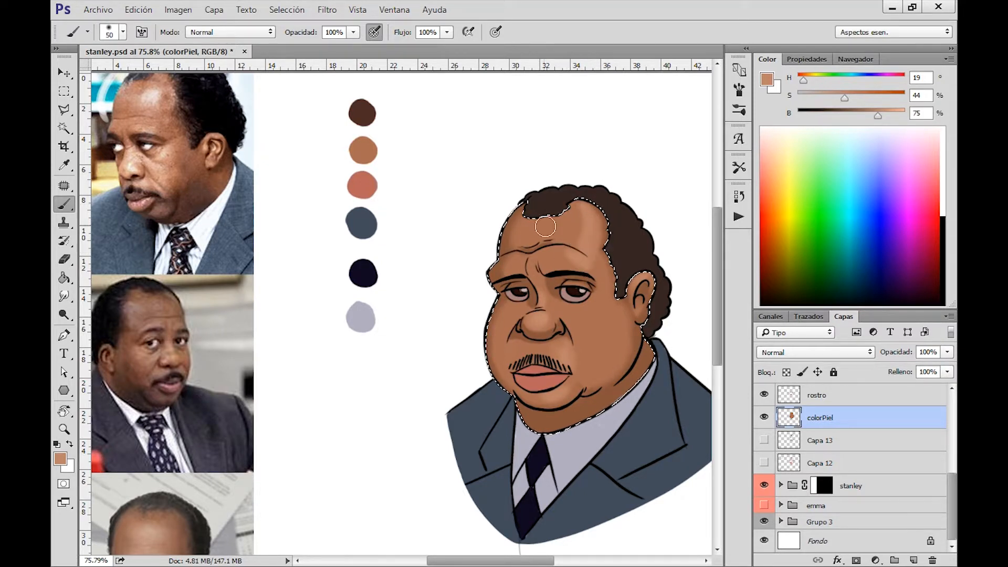
{"action": "left_click", "coordinate": [573, 236], "text": "alt"}
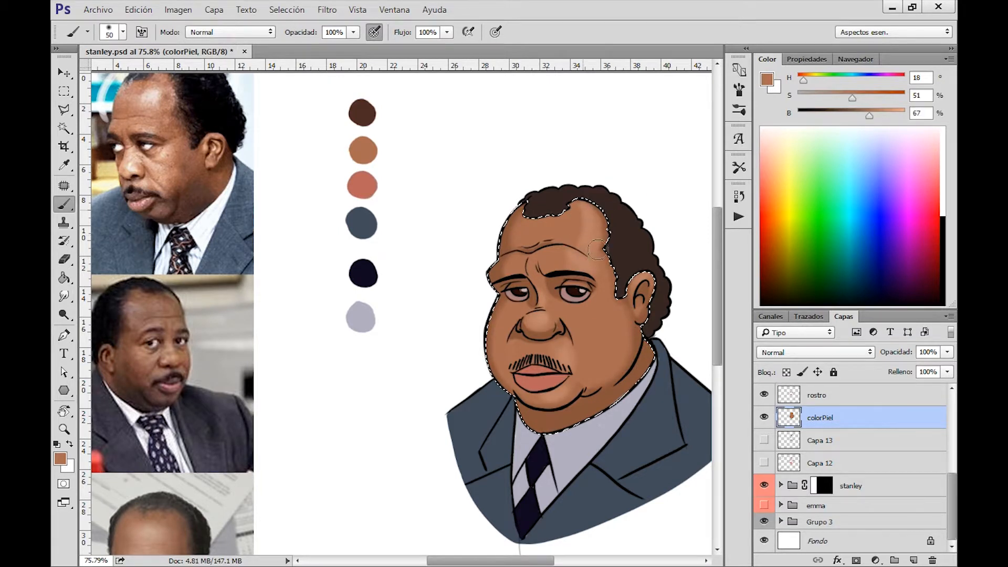
Build a broad soft highlight on the near cheek with a brush up to 125 px, resampling lighter, base and shadow skin tones to blend
{"action": "left_click", "coordinate": [590, 215], "text": "alt"}
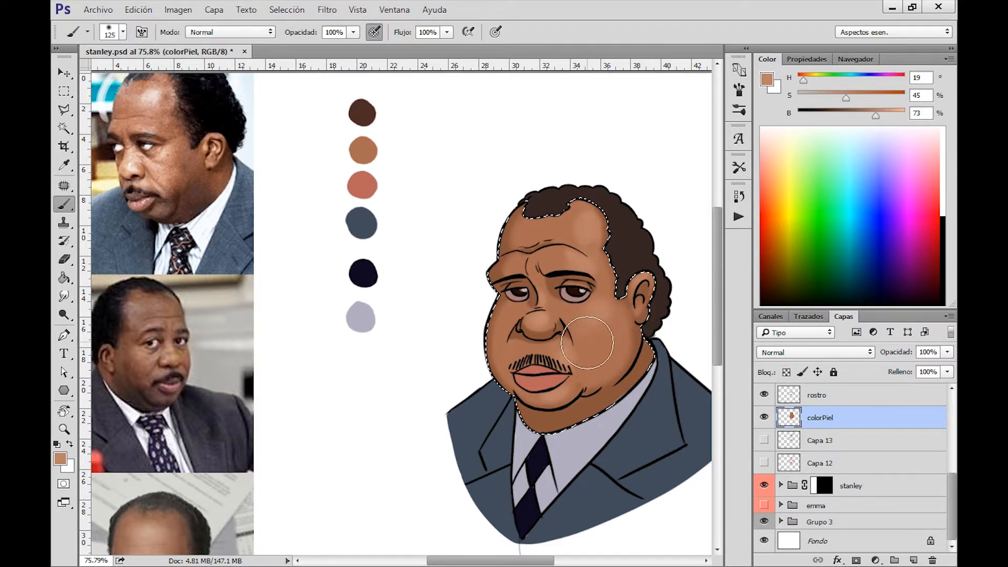
{"action": "left_click", "coordinate": [604, 304], "text": "alt"}
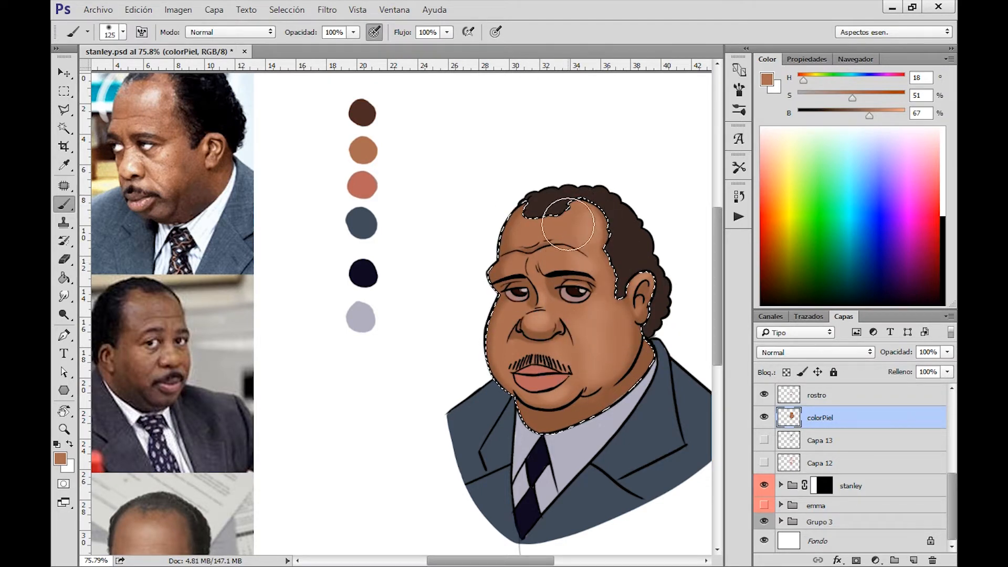
{"action": "left_click", "coordinate": [580, 238], "text": "alt"}
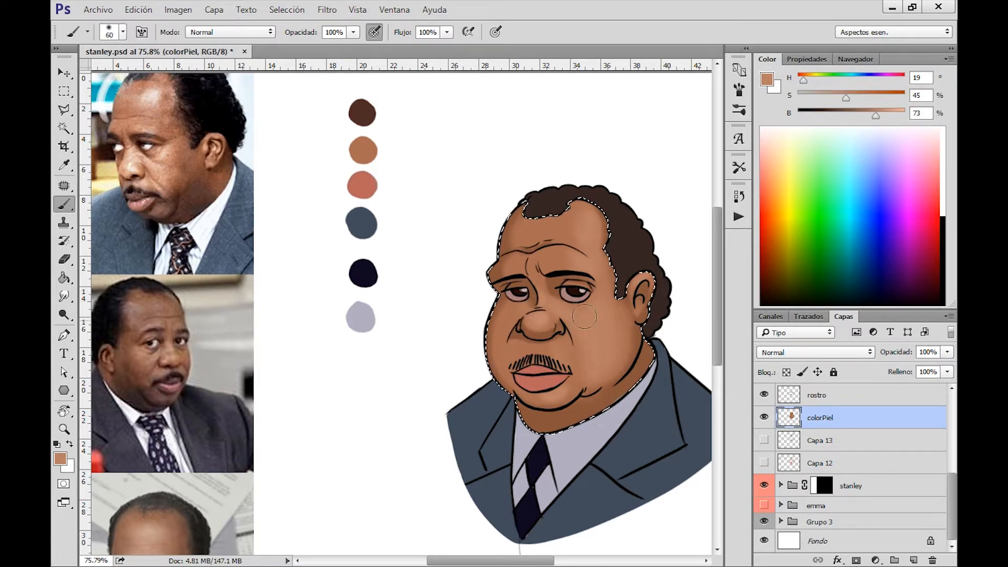
{"action": "left_click", "coordinate": [574, 356], "text": "alt"}
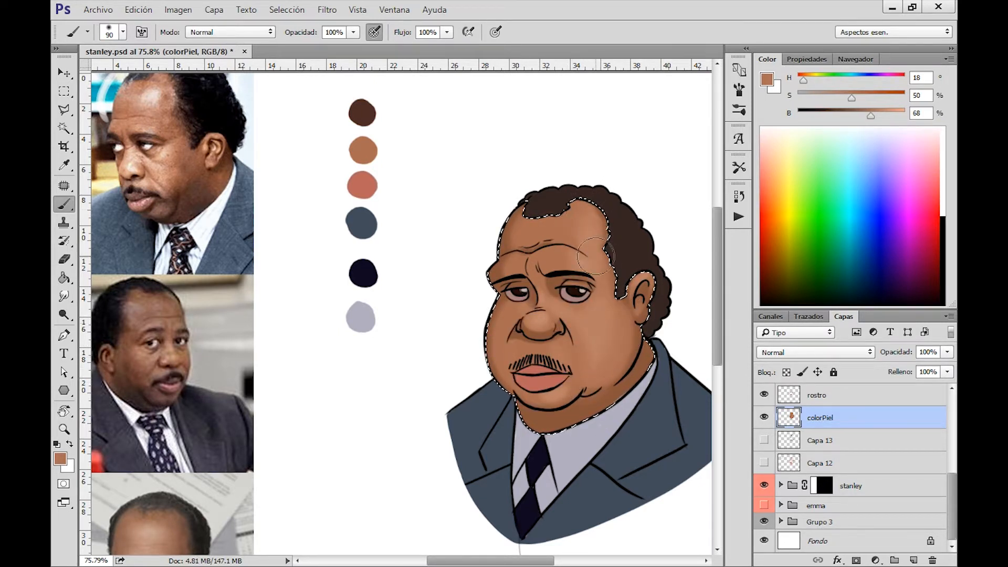
{"action": "left_click", "coordinate": [638, 341], "text": "alt"}
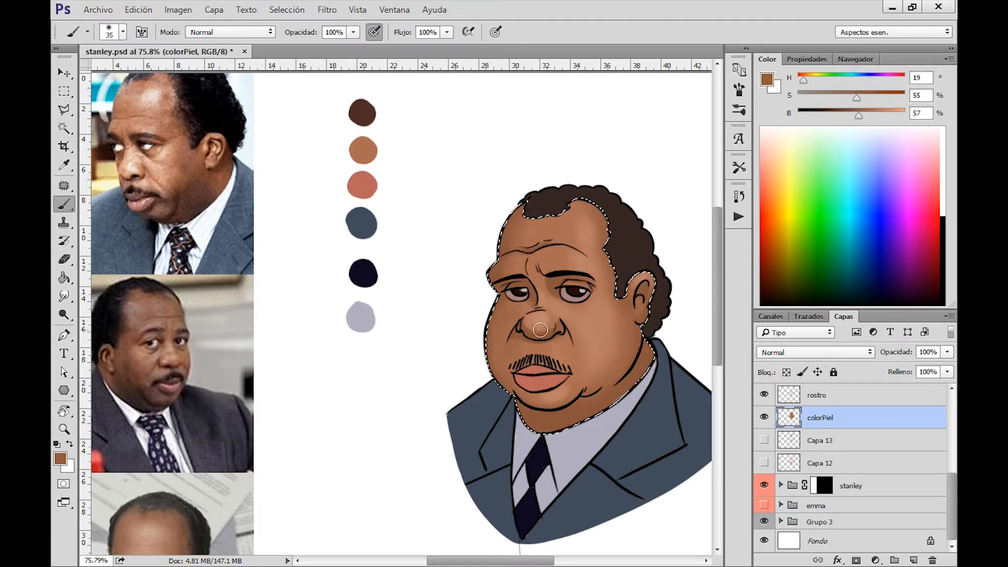
Sample the base skin tone, shift it to the reddish brown #a75947 and tint the nose with a 30 px soft brush
{"action": "left_click", "coordinate": [558, 259], "text": "alt"}
{"action": "left_click", "coordinate": [63, 459]}
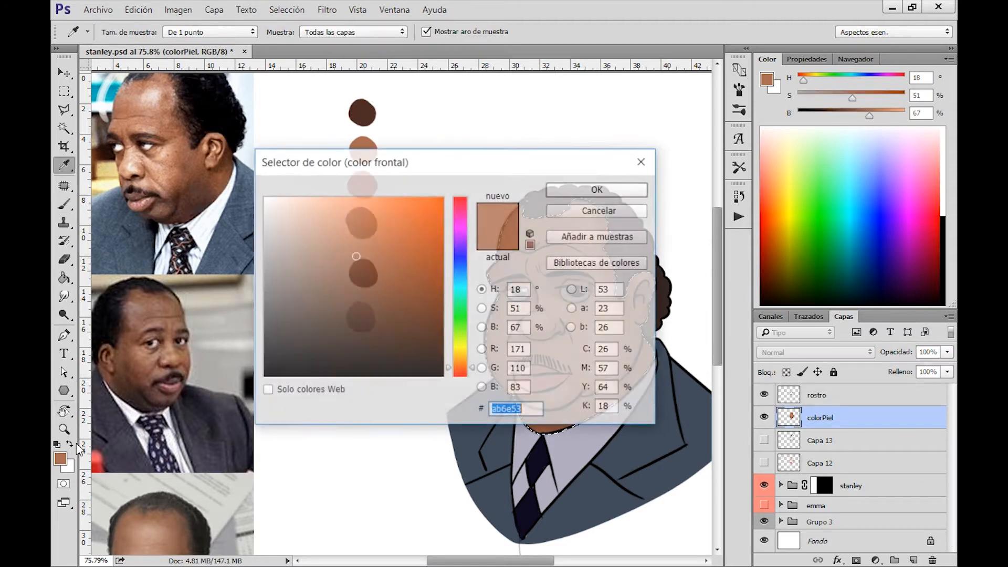
{"action": "left_click_drag", "start_coordinate": [463, 369], "coordinate": [463, 371]}
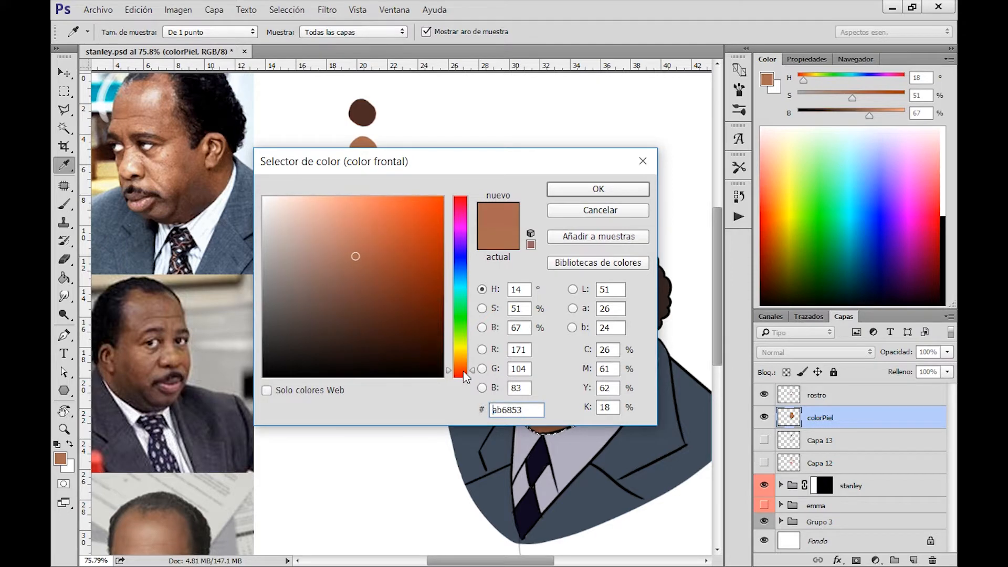
{"action": "left_click_drag", "start_coordinate": [355, 256], "coordinate": [366, 259]}
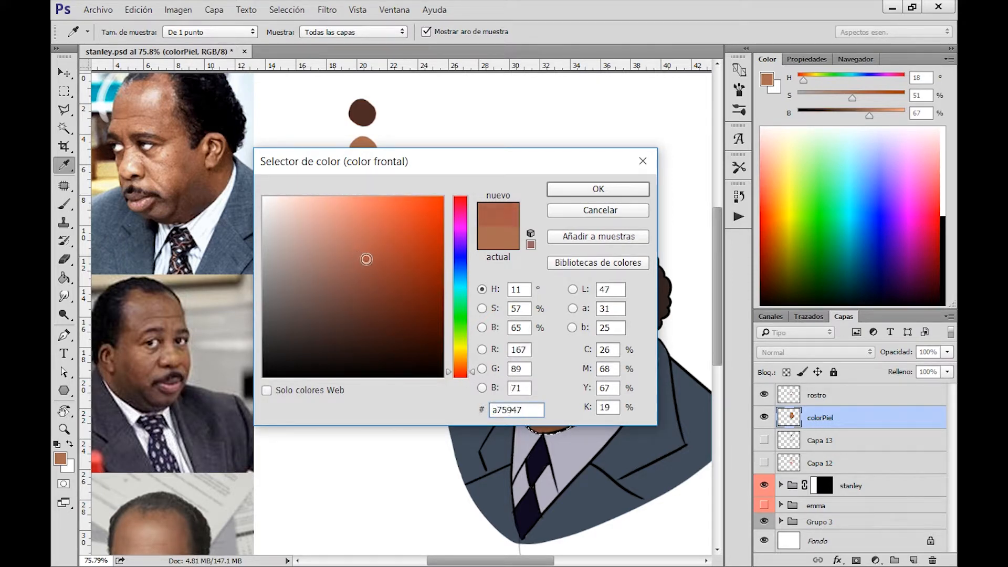
{"action": "left_click", "coordinate": [580, 190]}
{"action": "key", "text": "b"}
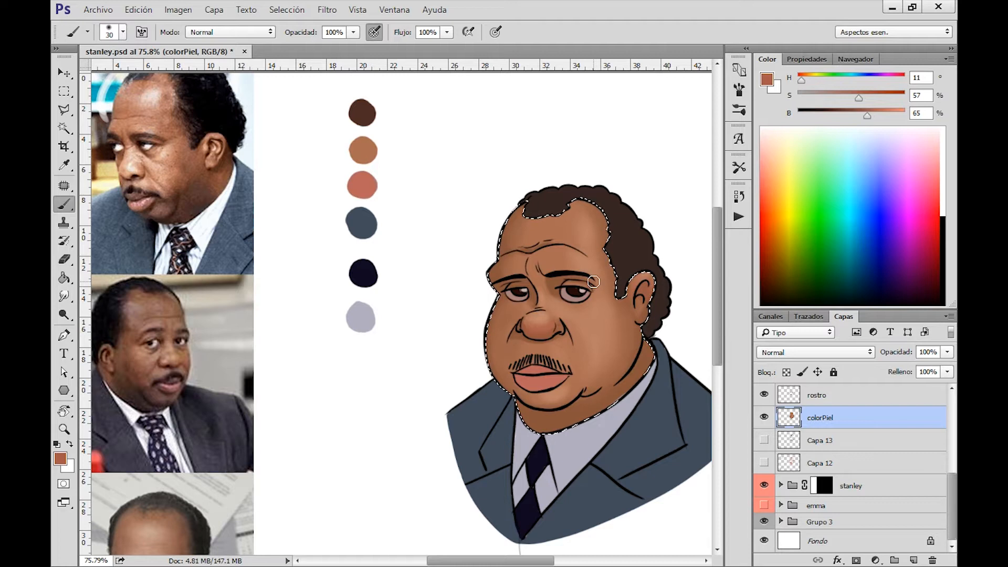
Sample the lip colour, lighten it to #e29188, reduce the brush to 20 px and make rostro the active layer
{"action": "left_click", "coordinate": [547, 379], "text": "alt"}
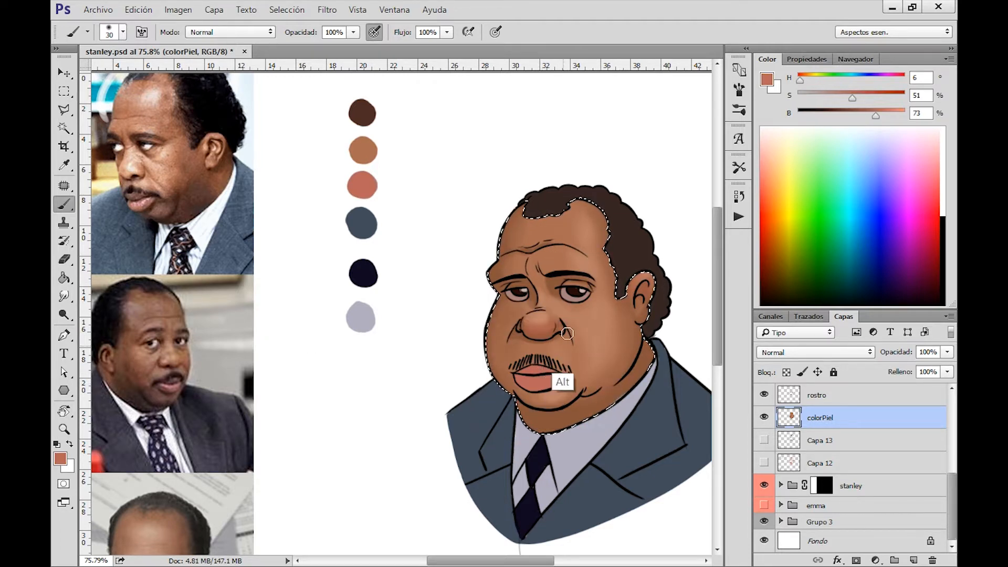
{"action": "left_click", "coordinate": [60, 459]}
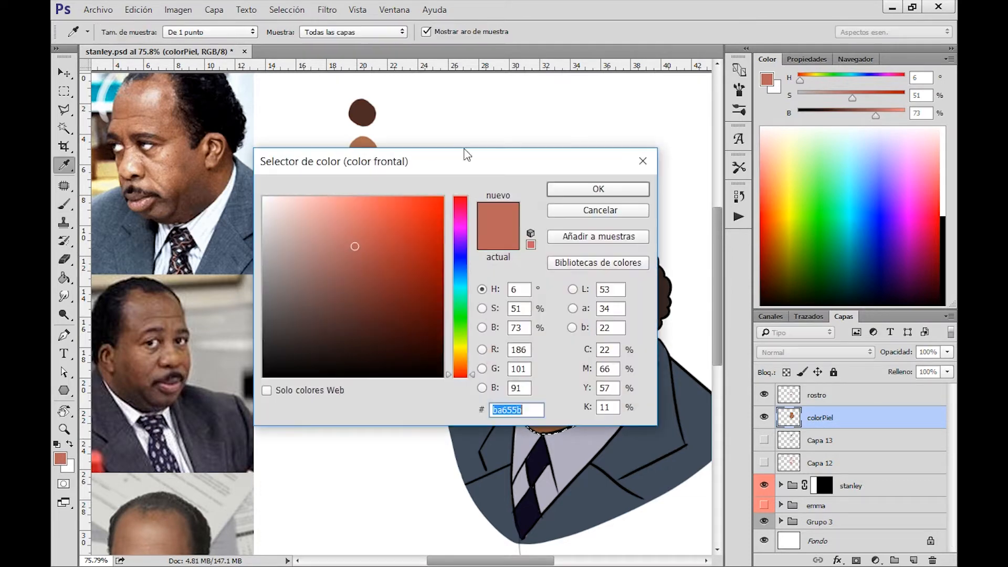
{"action": "left_click", "coordinate": [334, 217]}
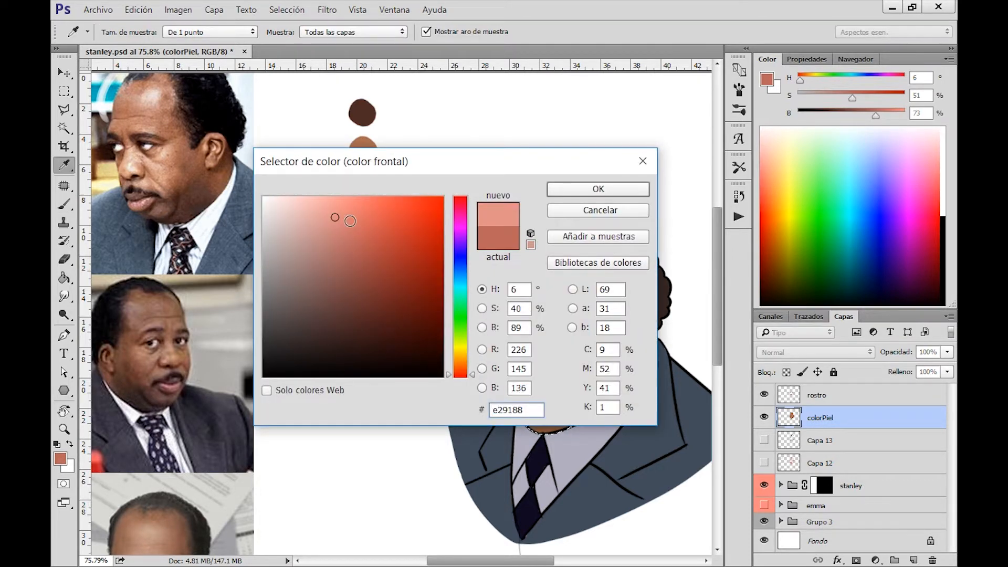
{"action": "left_click", "coordinate": [581, 192]}
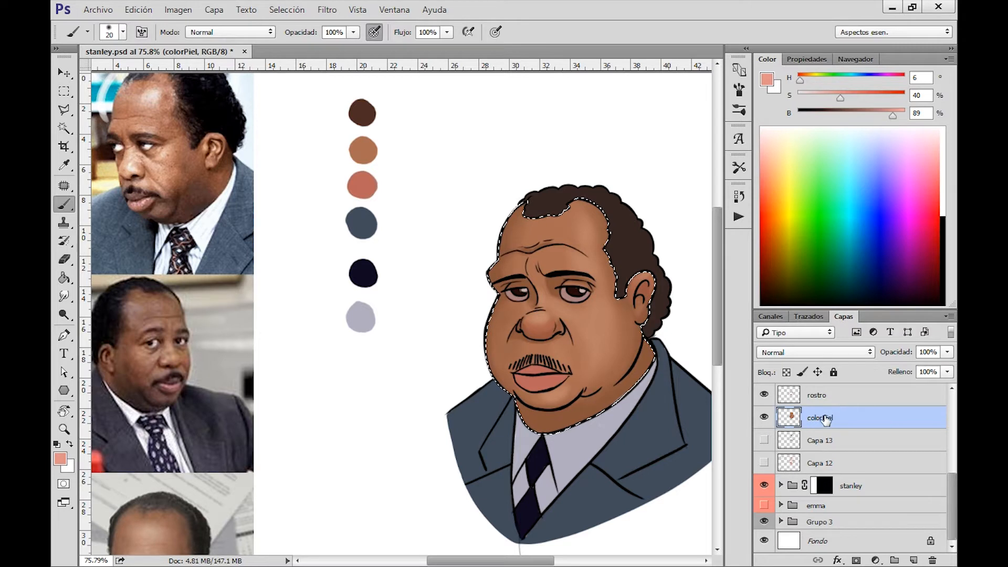
{"action": "left_click_drag", "start_coordinate": [948, 491], "coordinate": [947, 463]}
{"action": "left_click", "coordinate": [793, 461]}
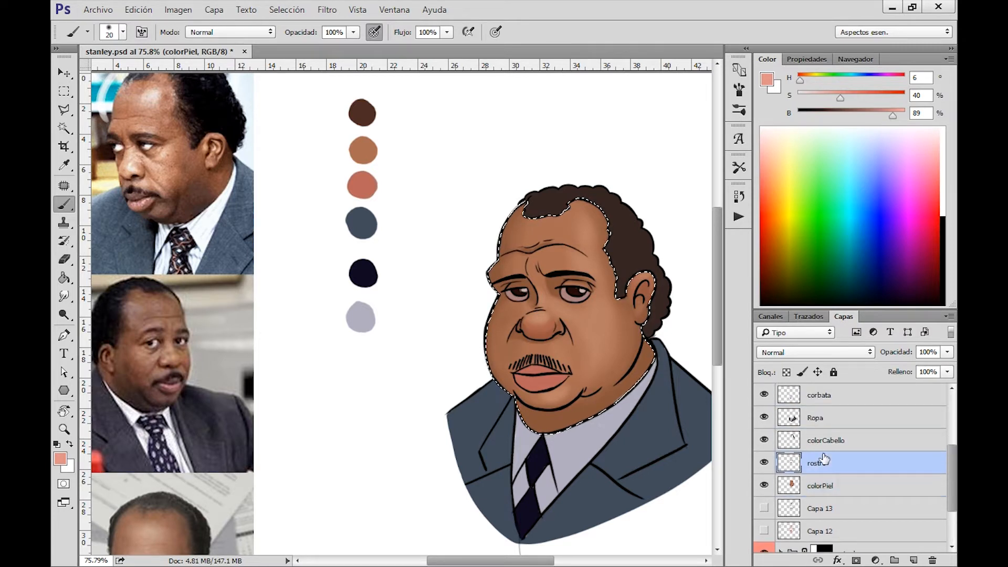
Highlight the lips in #e29188 with the 20 px brush inside a temporary selection of the rostro layer's contents
{"action": "left_click", "coordinate": [793, 461], "text": "ctrl"}
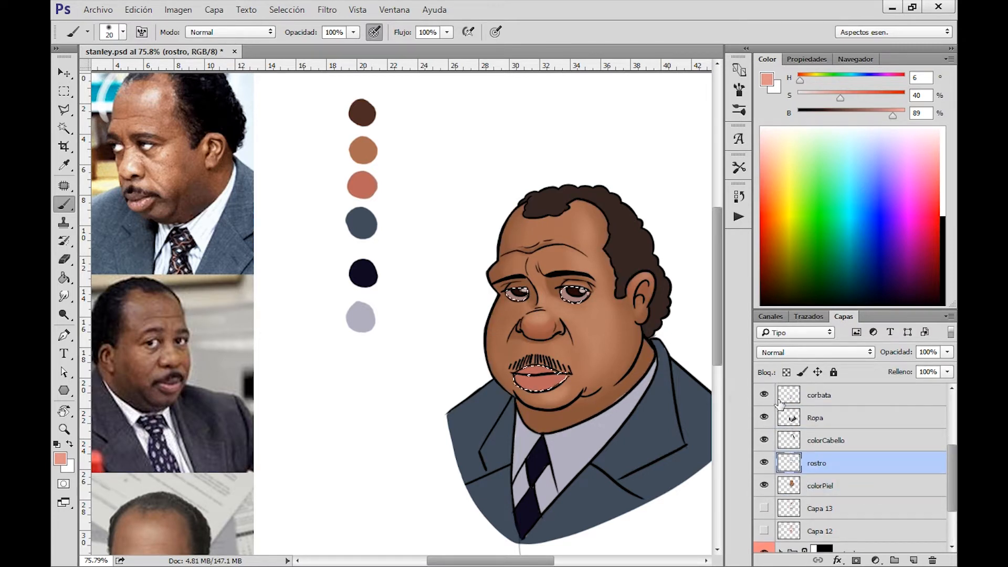
{"action": "mouse_move", "coordinate": [526, 377]}
{"action": "left_mouse_down"}
{"action": "mouse_move", "coordinate": [564, 376]}
{"action": "mouse_move", "coordinate": [529, 370]}
{"action": "mouse_move", "coordinate": [553, 370]}
{"action": "left_mouse_up"}
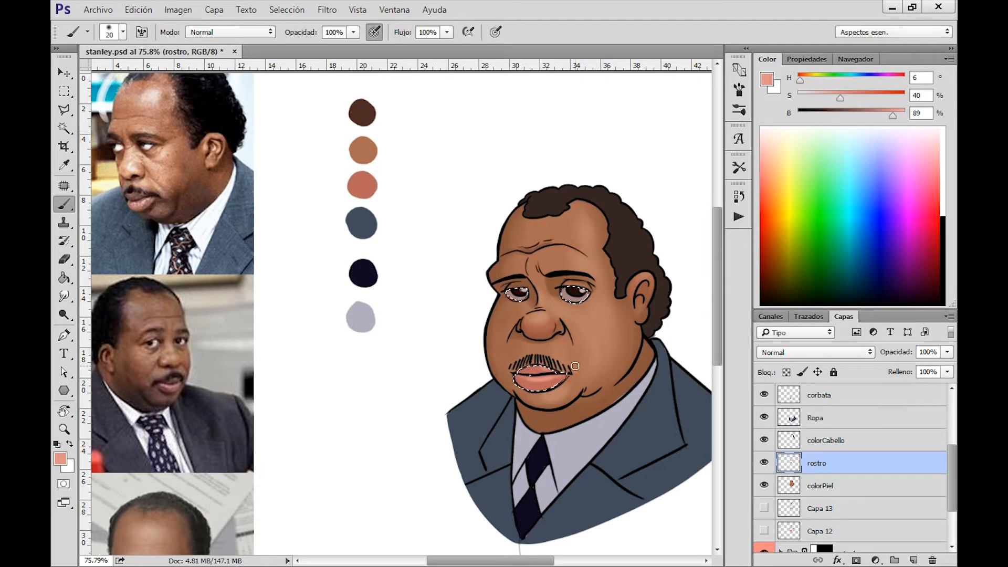
{"action": "key", "text": "ctrl+d"}
Sample white and the shadow, iris and eye-white tones from the artwork to retouch the eyes on the rostro layer
{"action": "left_click", "coordinate": [315, 234], "text": "alt"}
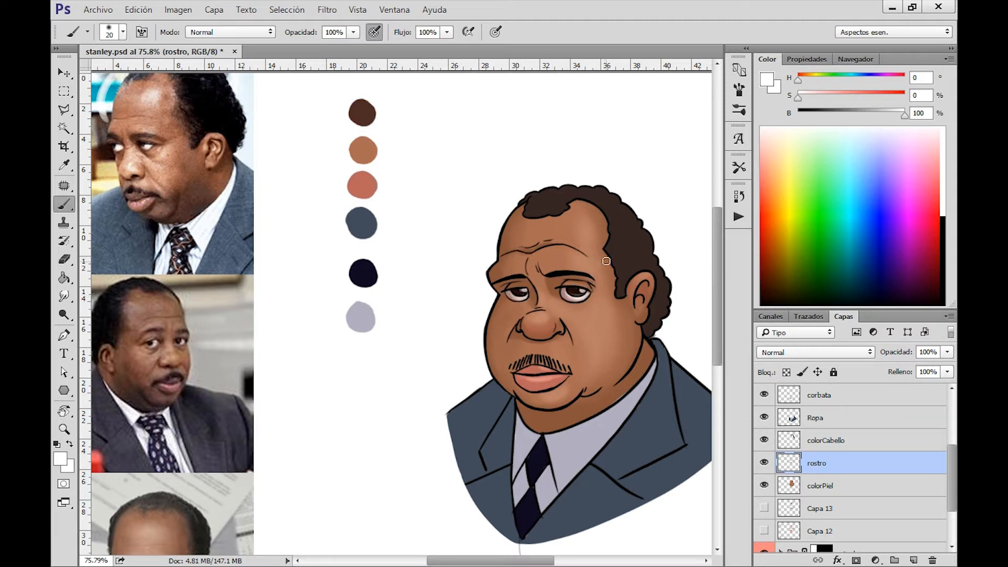
{"action": "left_click", "coordinate": [565, 331], "text": "alt"}
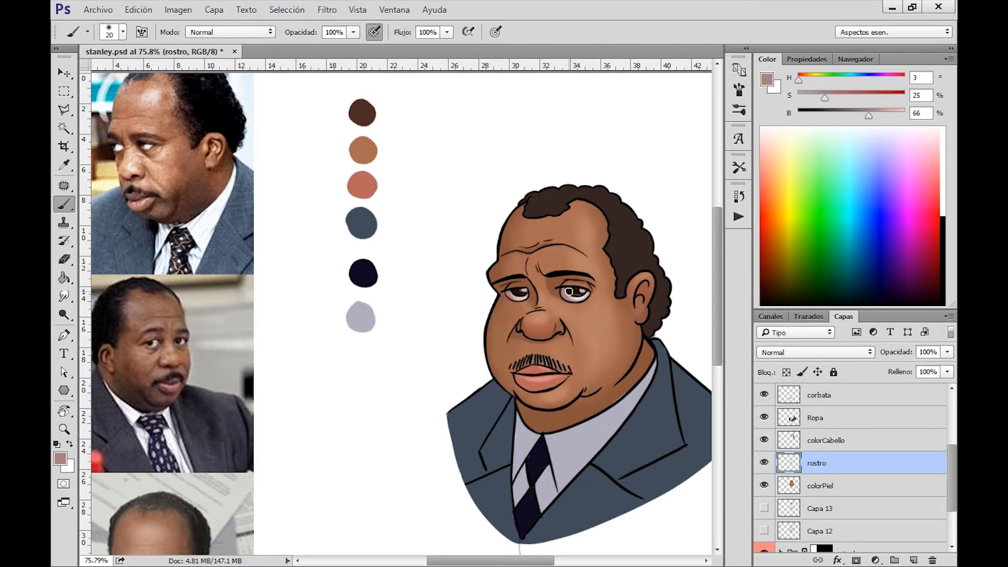
{"action": "left_click", "coordinate": [575, 292], "text": "alt"}
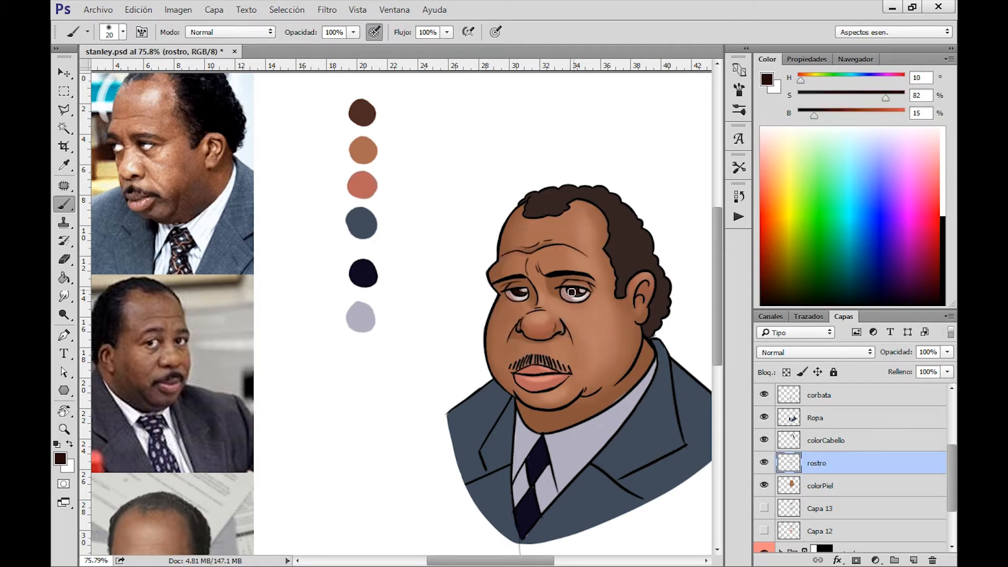
{"action": "left_click", "coordinate": [580, 292], "text": "alt"}
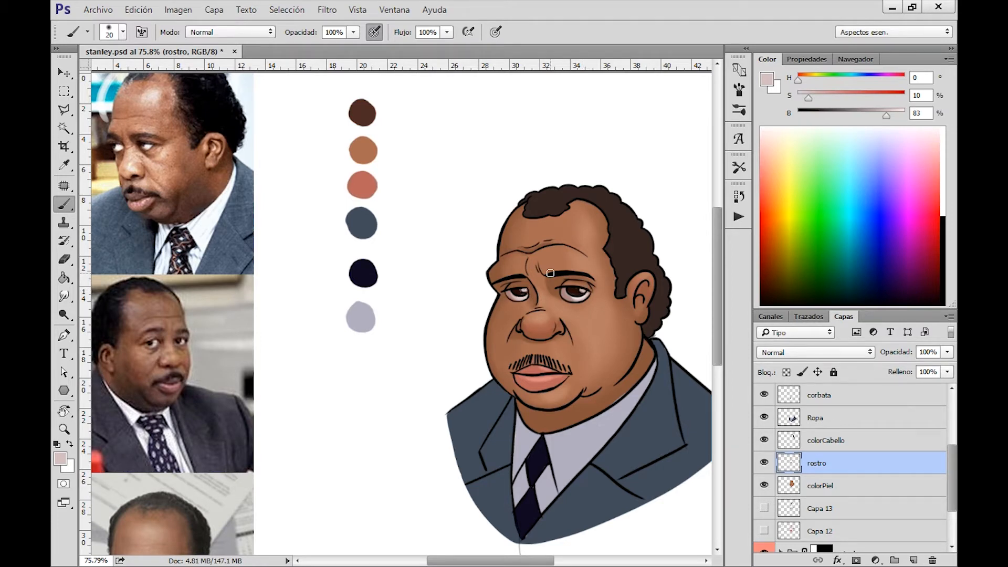
{"action": "left_click_drag", "start_coordinate": [645, 301], "coordinate": [566, 244]}
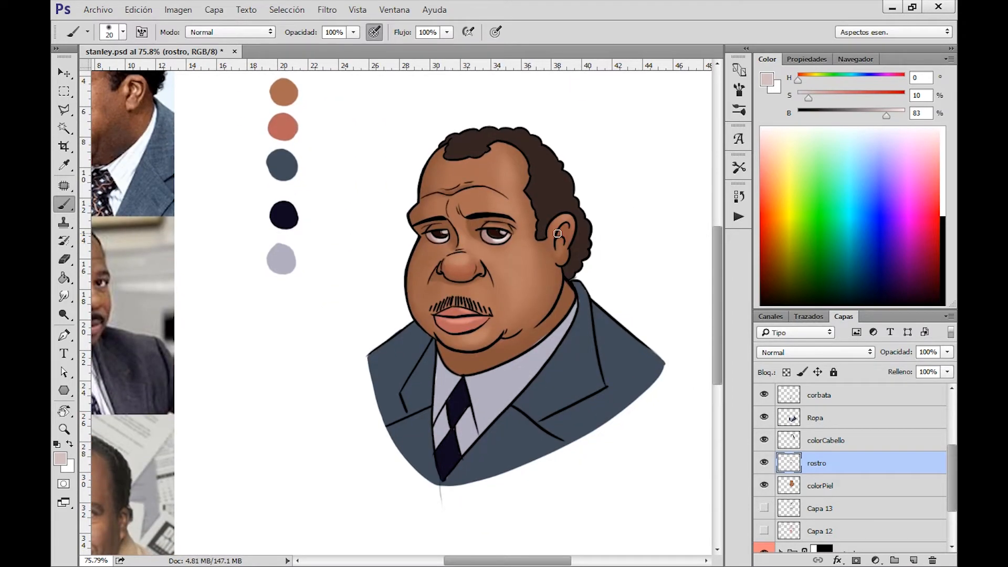
Make colorPiel the active layer, enlarge the brush to 40 px, sample the shadow skin tone and darken it to #623826
{"action": "key", "text": "bracketright"}
{"action": "key", "text": "bracketright"}
{"action": "key", "text": "alt+bracketleft"}
{"action": "left_click", "coordinate": [477, 306], "text": "alt"}
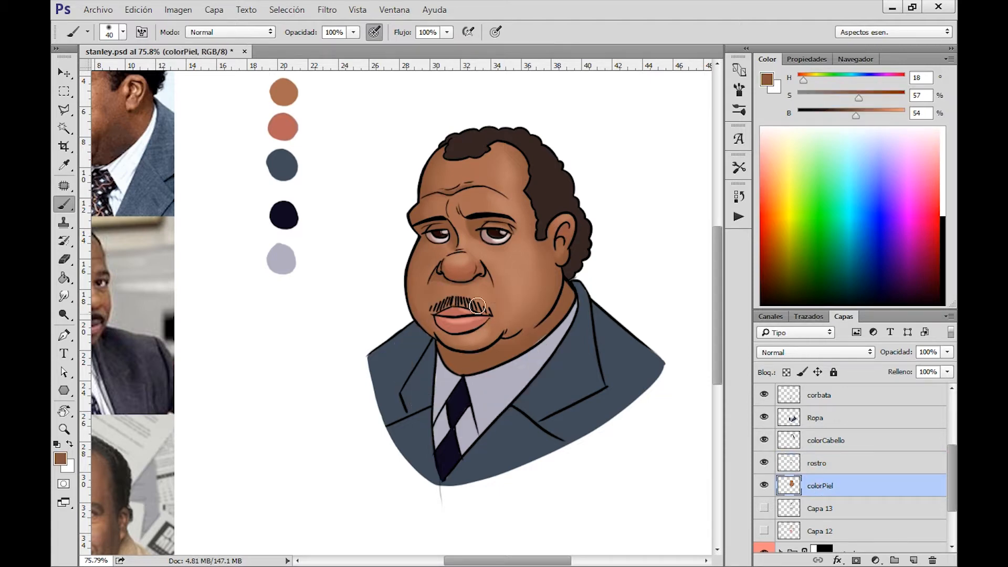
{"action": "left_click", "coordinate": [60, 459]}
{"action": "left_click", "coordinate": [374, 308]}
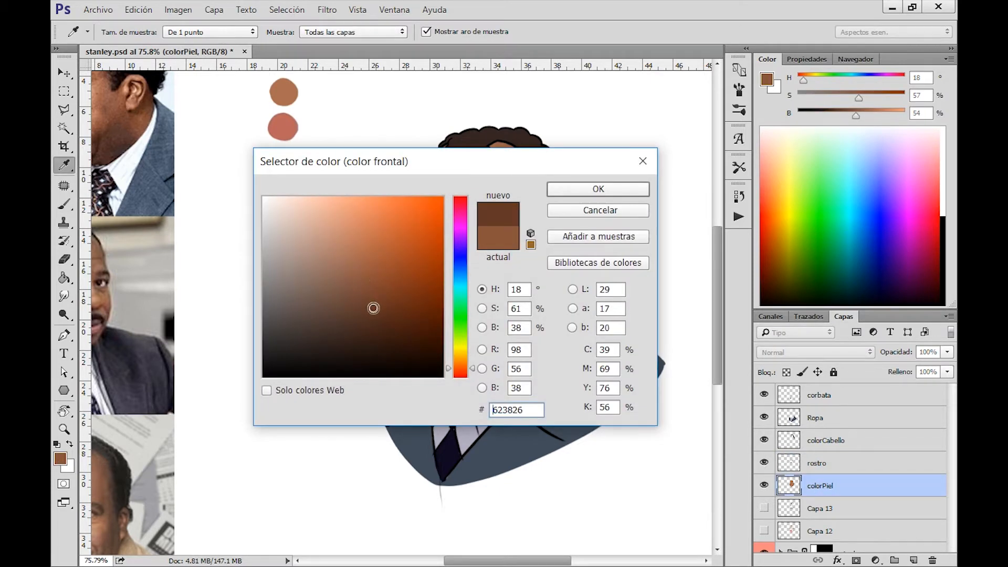
{"action": "left_click", "coordinate": [575, 191]}
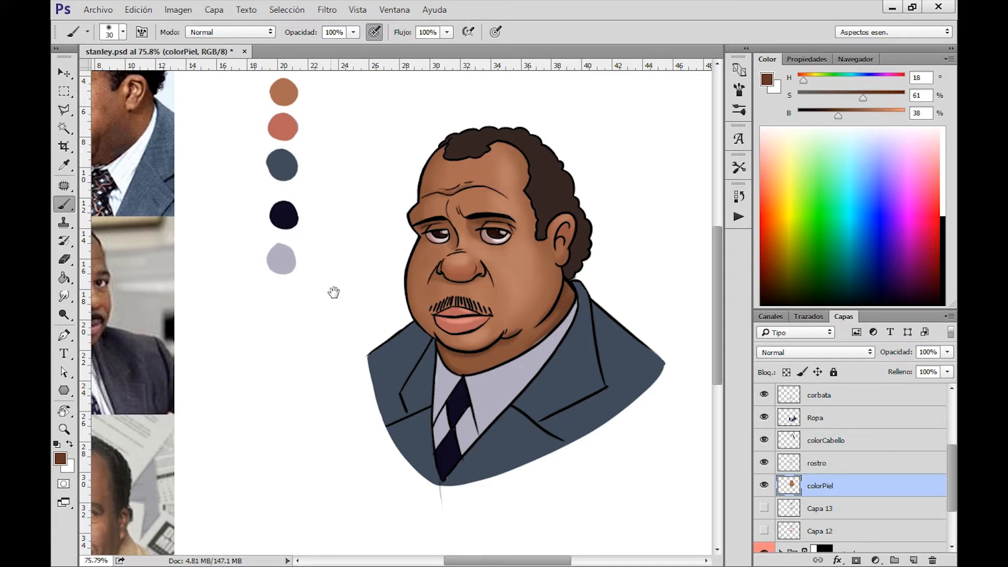
Deepen the skin shadows around the eyes, nose and facial folds in the dark brown, with the brush at 30 px and then 20 px
{"action": "left_click_drag", "start_coordinate": [334, 292], "coordinate": [457, 329]}
{"action": "left_click_drag", "start_coordinate": [604, 290], "coordinate": [574, 284]}
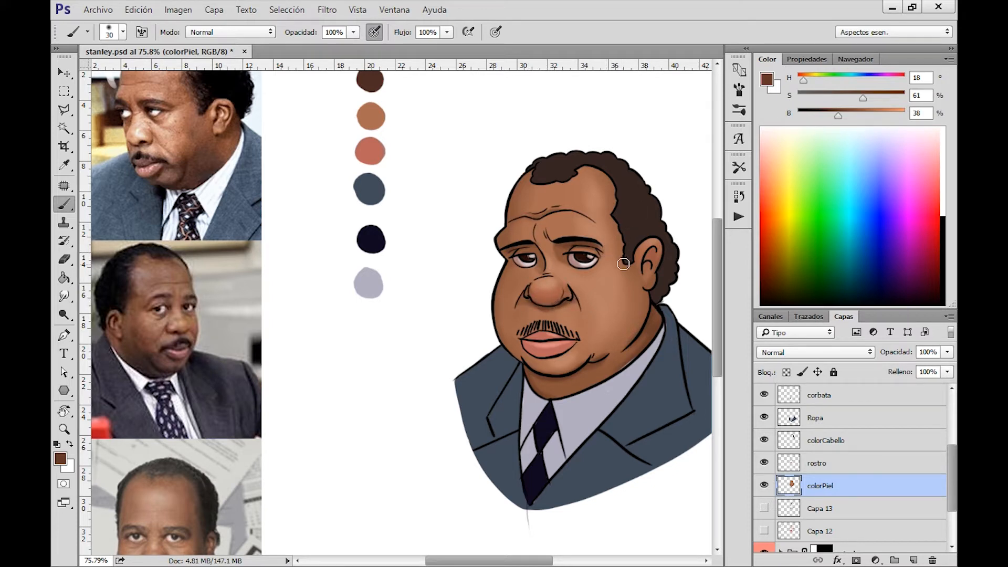
{"action": "left_click_drag", "start_coordinate": [627, 257], "coordinate": [551, 260]}
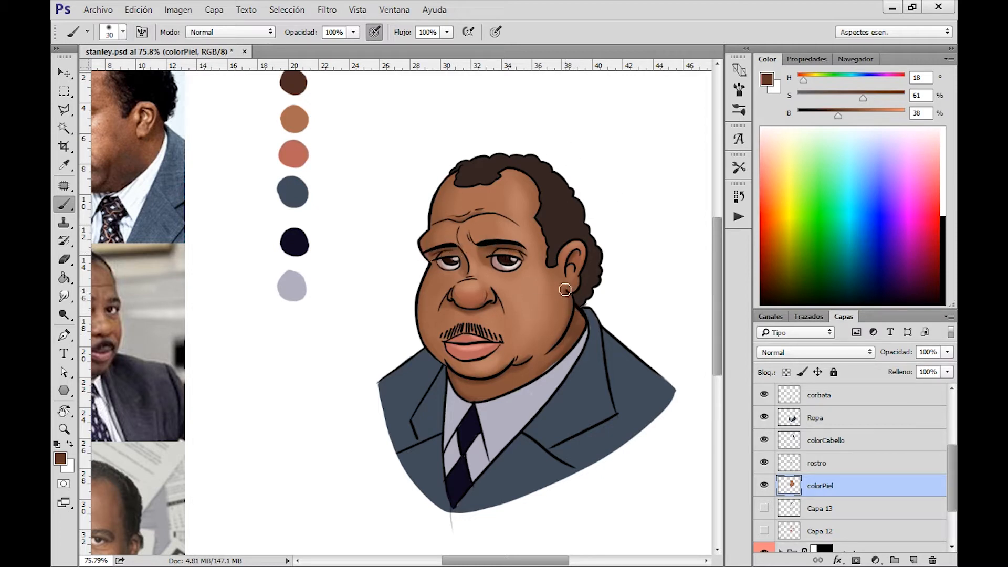
{"action": "left_click_drag", "start_coordinate": [547, 283], "coordinate": [661, 301]}
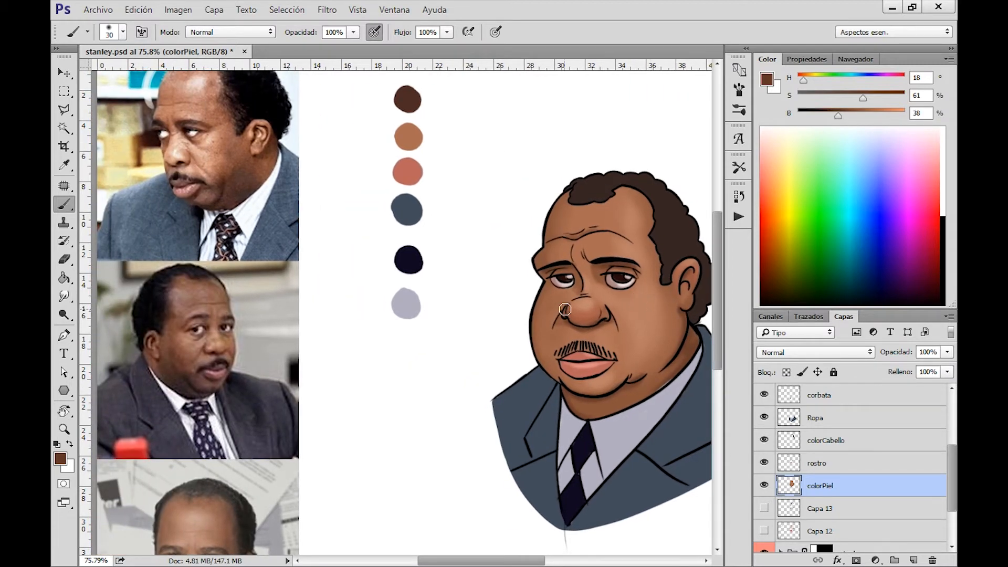
{"action": "left_click_drag", "start_coordinate": [611, 266], "coordinate": [599, 271]}
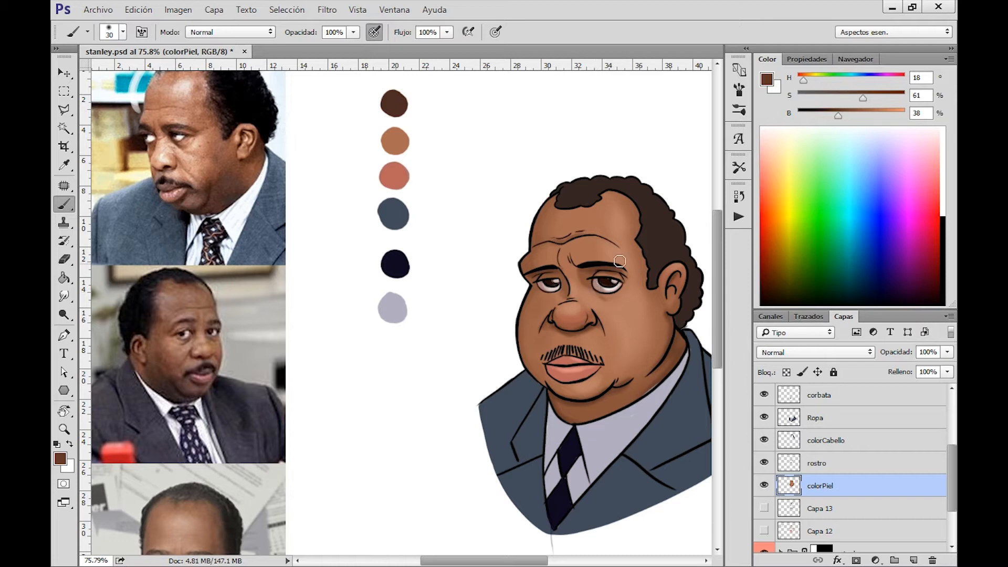
{"action": "key", "text": "bracketleft"}
{"action": "left_click_drag", "start_coordinate": [629, 307], "coordinate": [607, 272]}
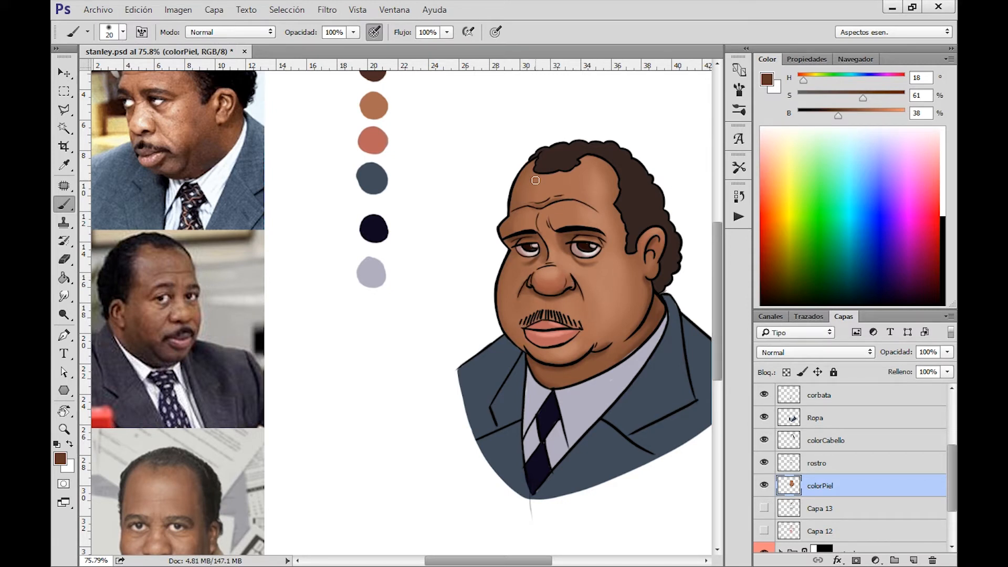
Shade the jacket's lapels and folds within the Ropa layer's outline, using its sampled blue at 24% brightness and brushes of 35 and 20 px
{"action": "key", "text": "bracketright"}
{"action": "left_click", "coordinate": [493, 369], "text": "alt"}
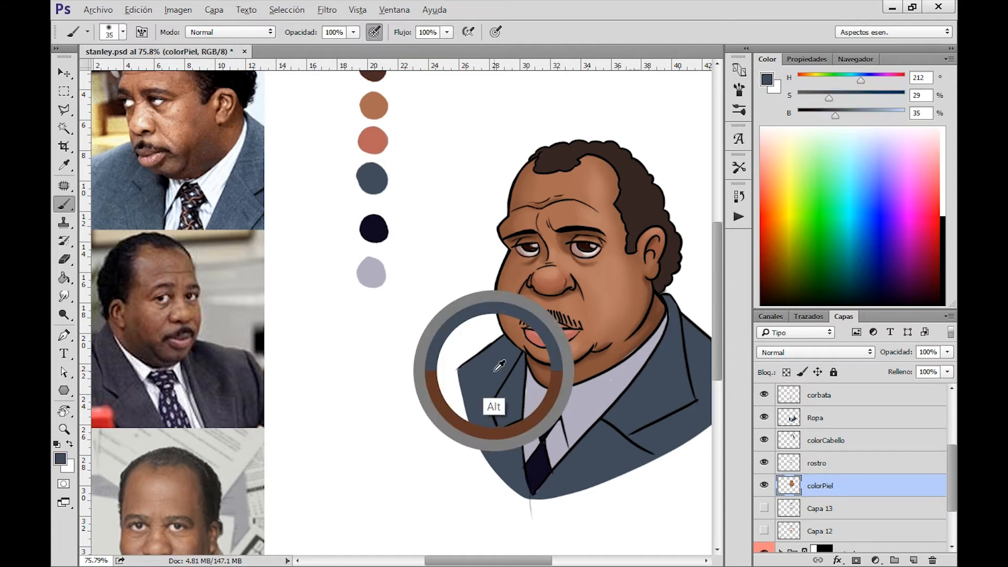
{"action": "left_click", "coordinate": [823, 110]}
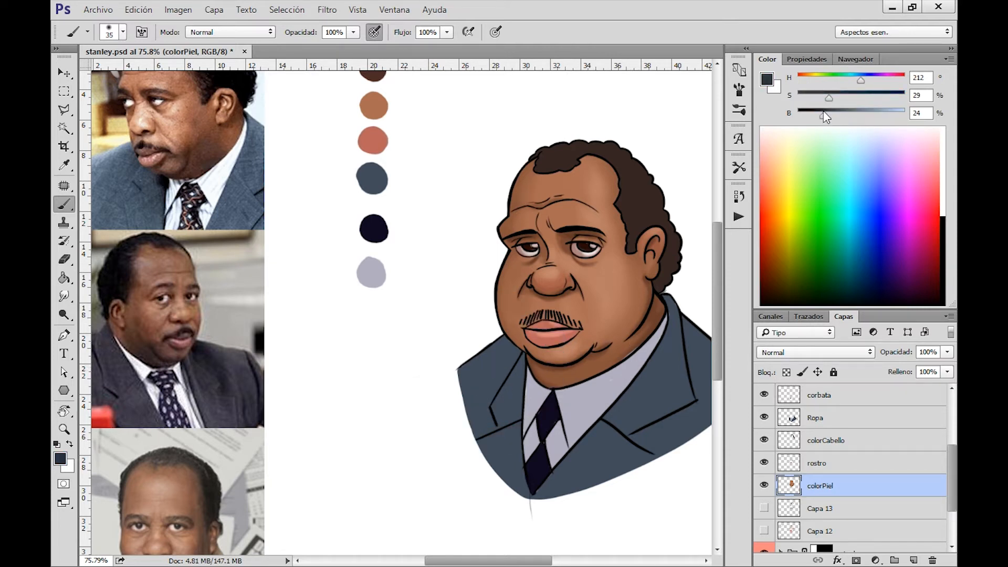
{"action": "left_click", "coordinate": [816, 420]}
{"action": "left_click", "coordinate": [791, 419], "text": "ctrl"}
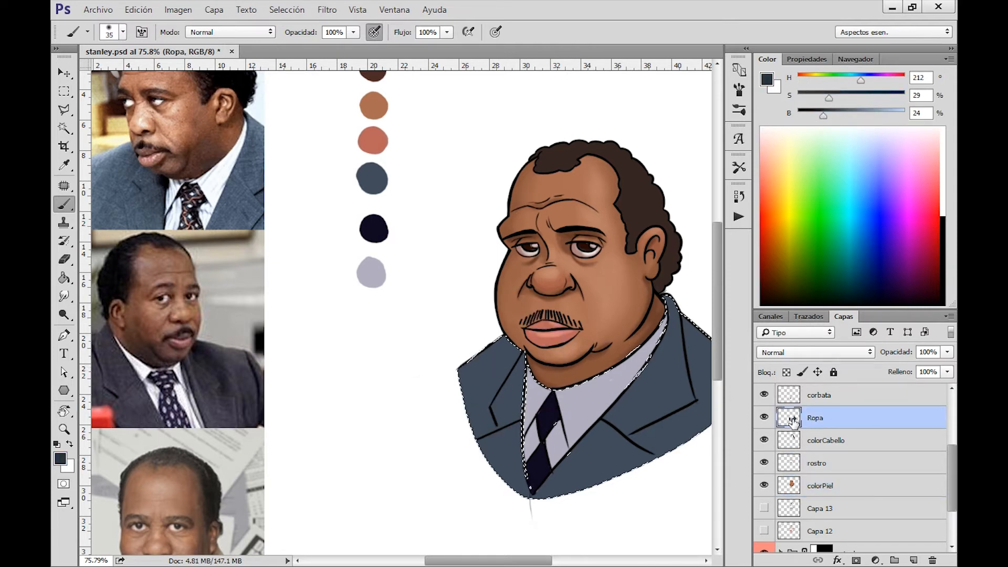
{"action": "left_click_drag", "start_coordinate": [606, 393], "coordinate": [491, 383]}
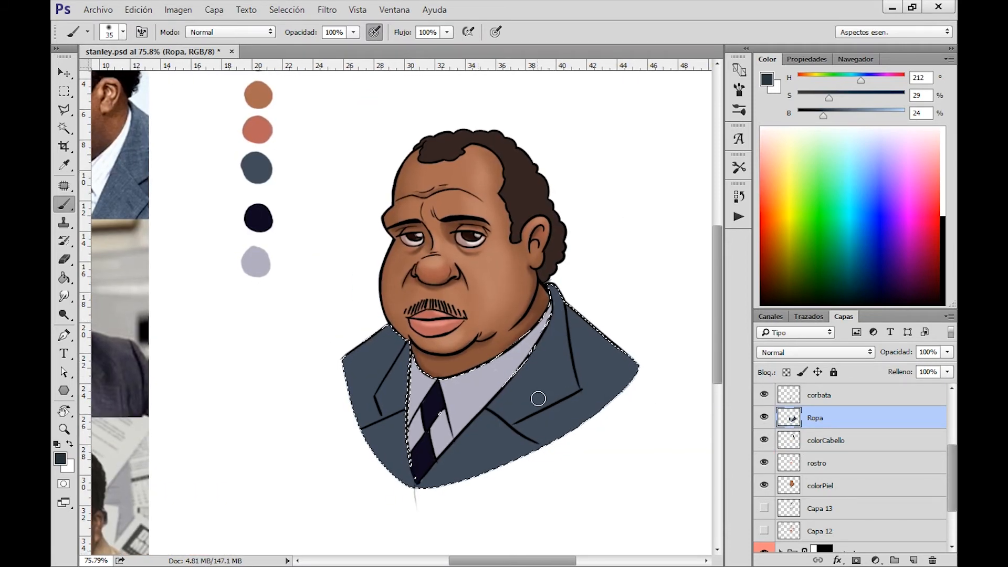
{"action": "left_click_drag", "start_coordinate": [408, 305], "coordinate": [585, 337]}
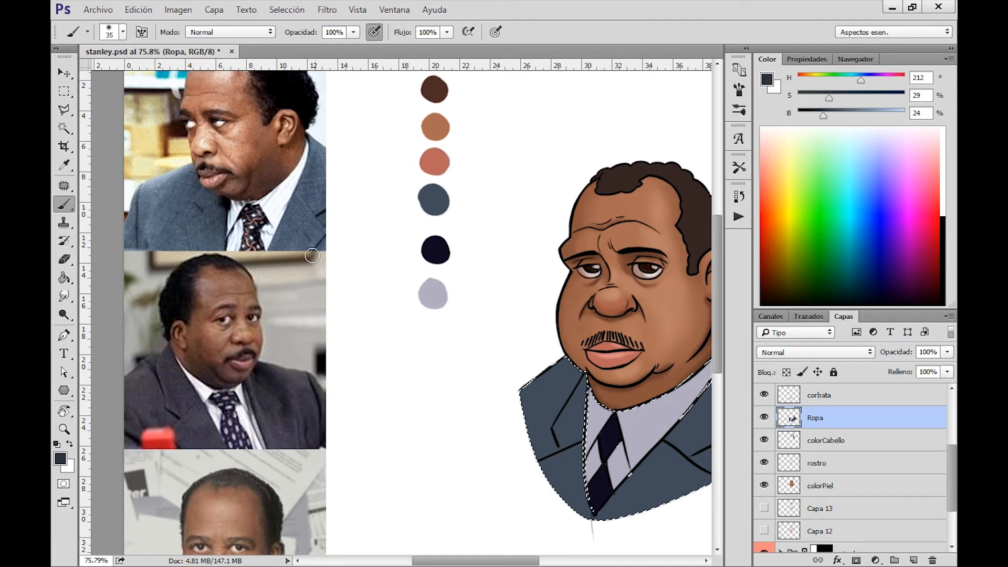
{"action": "left_click_drag", "start_coordinate": [518, 288], "coordinate": [379, 259]}
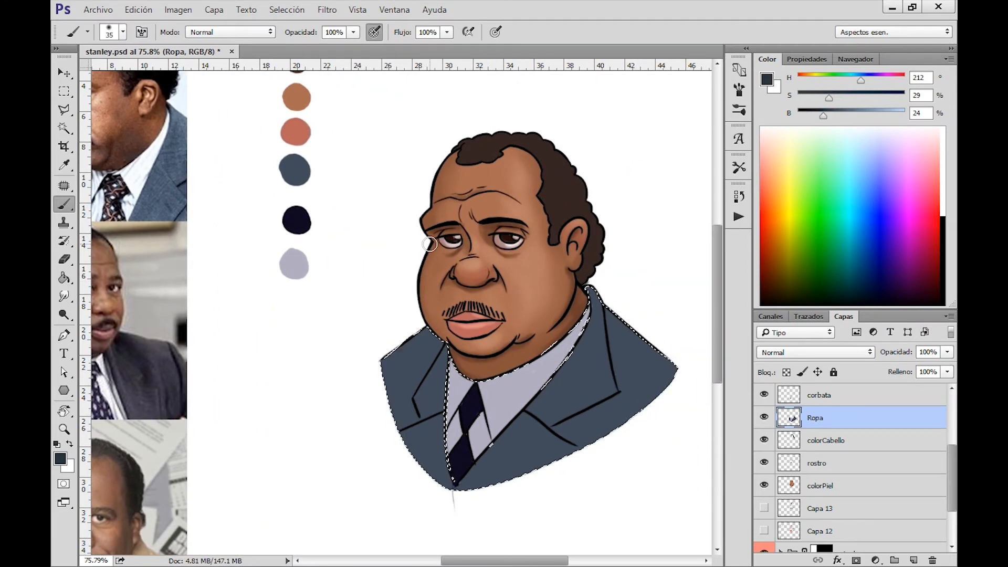
{"action": "key", "text": "bracketleft"}
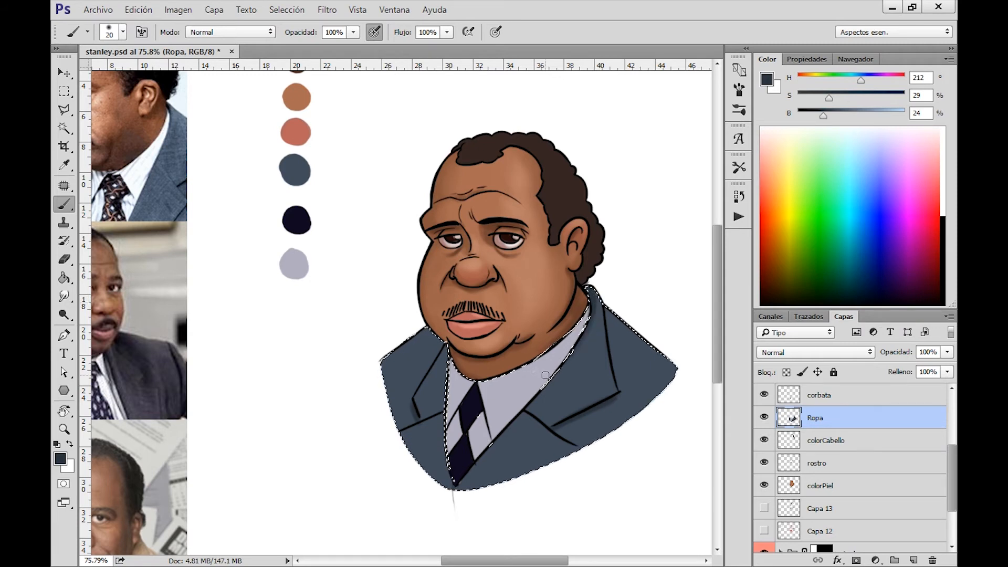
Highlight the shirt collar with a 30 px brush, using the sampled shirt tone at 79% brightness and a sampled white
{"action": "left_click", "coordinate": [526, 388], "text": "alt"}
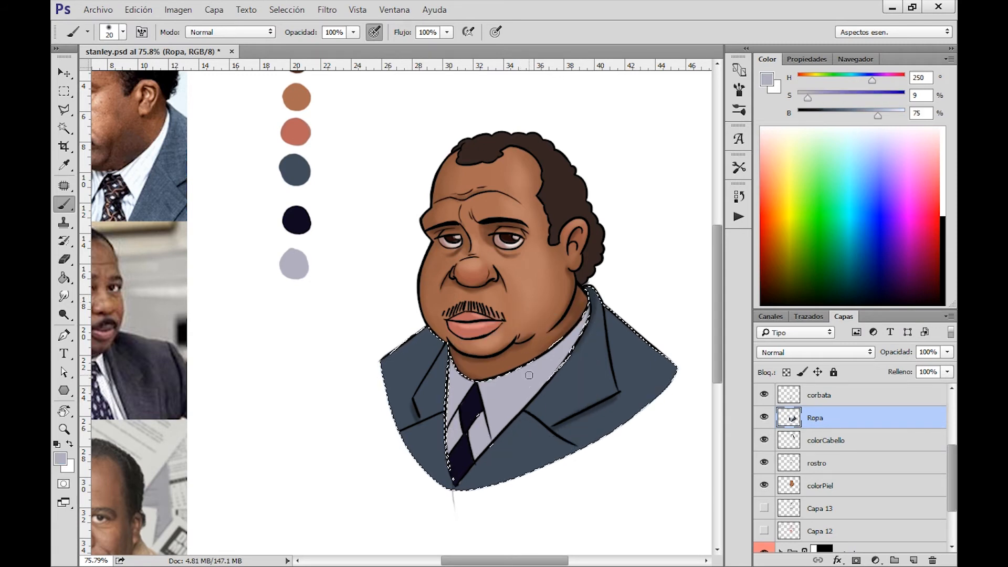
{"action": "left_click", "coordinate": [884, 112]}
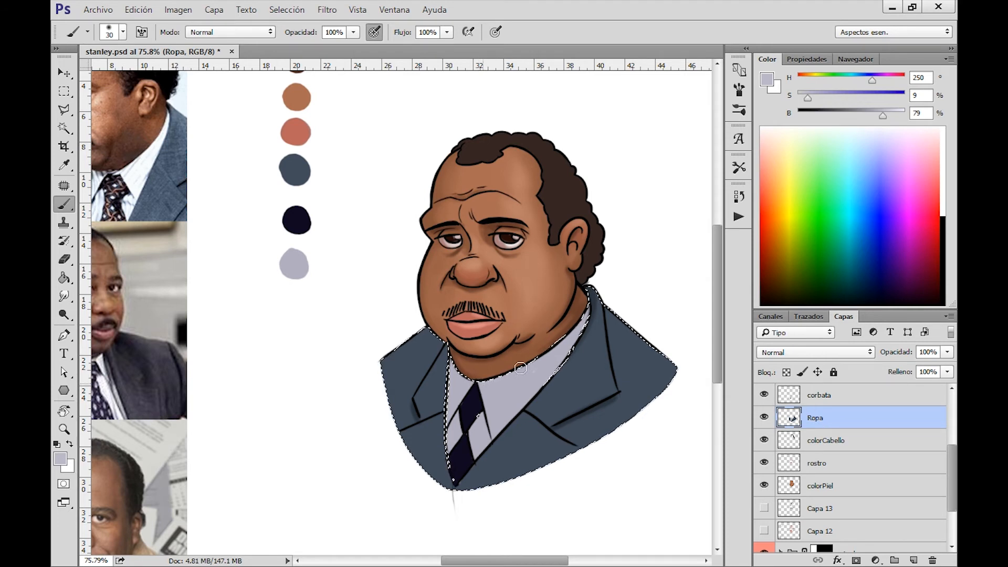
{"action": "left_click", "coordinate": [660, 232], "text": "alt"}
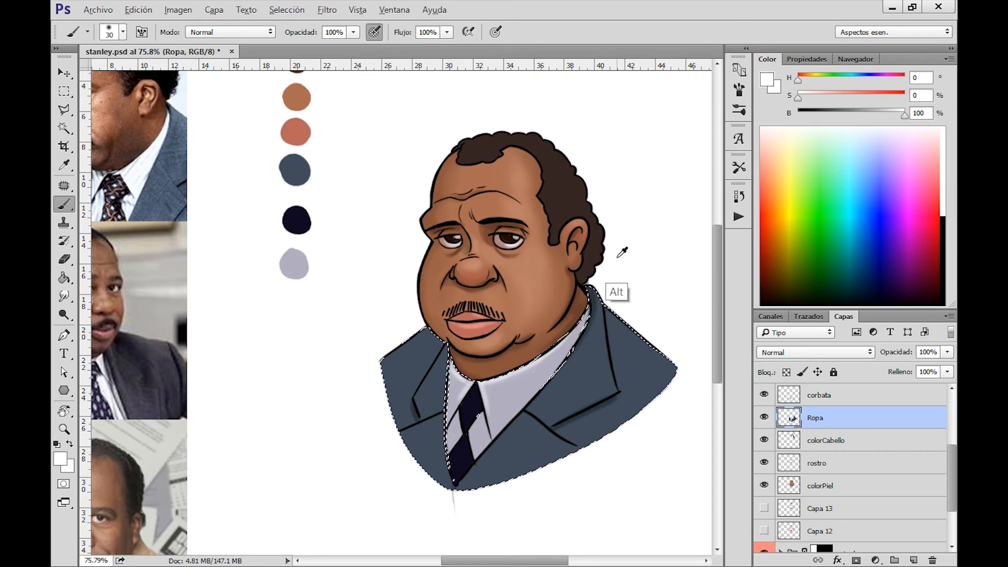
{"action": "key", "text": "alt"}
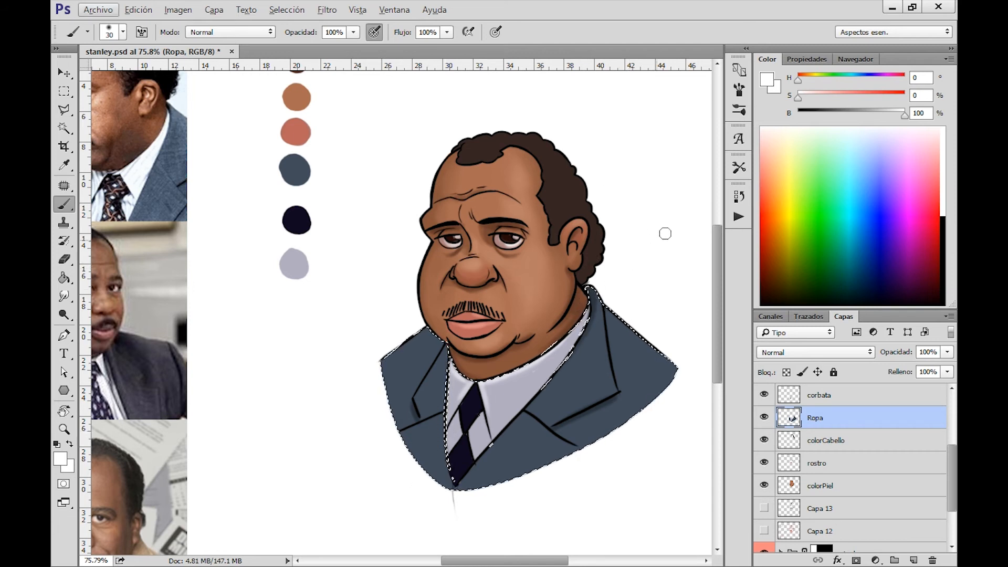
Shade the shirt beside the tie and along the collar with its sampled tone at 20% saturation and 61% brightness, using 30 and 40 px brushes
{"action": "left_click", "coordinate": [512, 412], "text": "alt"}
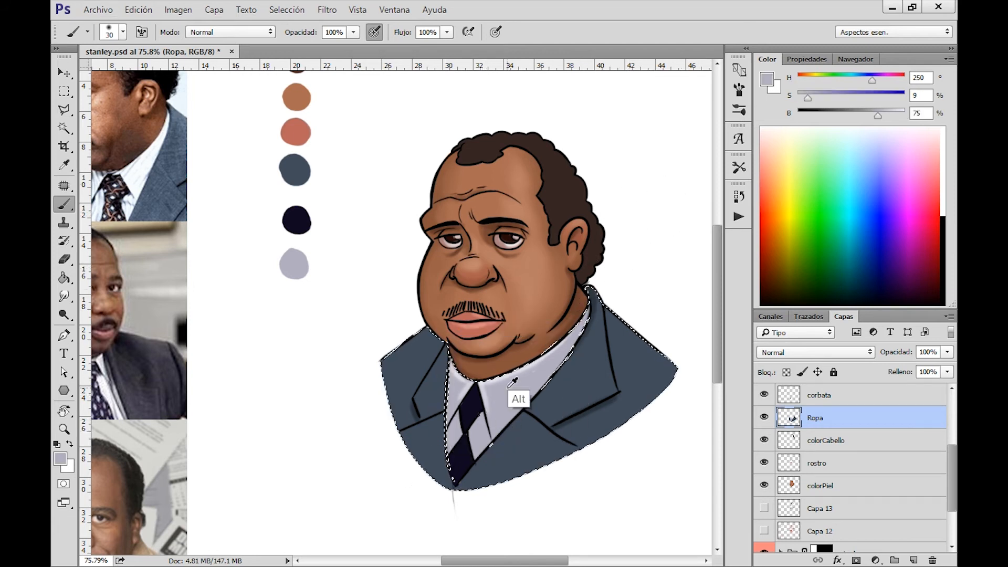
{"action": "left_click", "coordinate": [862, 115]}
{"action": "left_click_drag", "start_coordinate": [824, 95], "coordinate": [820, 98]}
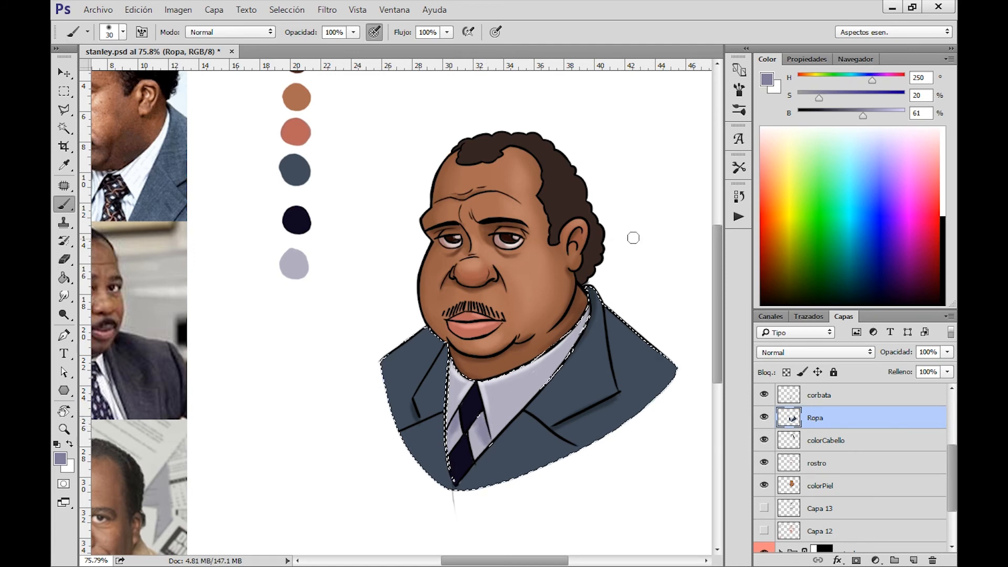
{"action": "left_click_drag", "start_coordinate": [633, 236], "coordinate": [624, 292]}
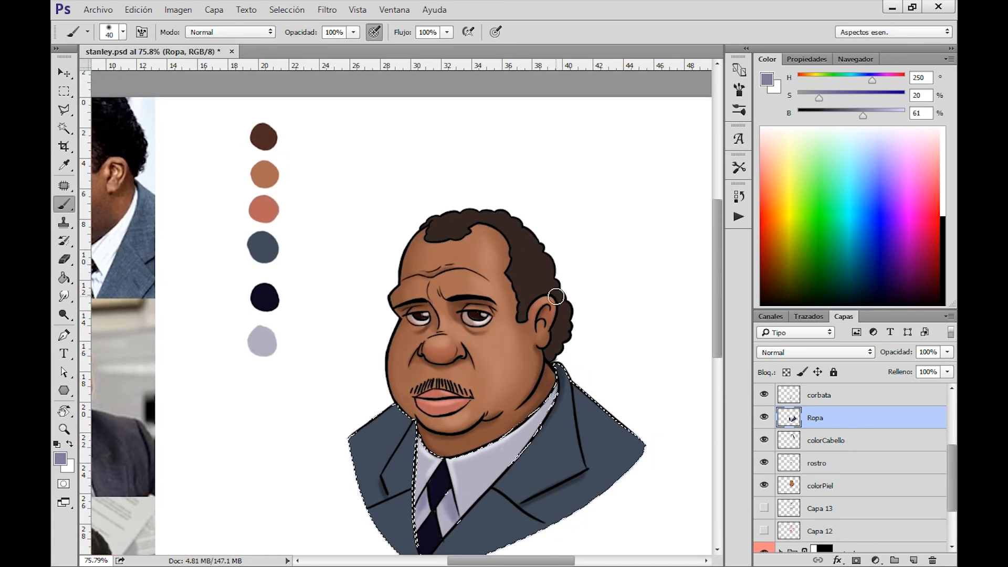
{"action": "key", "text": "bracketright"}
{"action": "left_click_drag", "start_coordinate": [558, 387], "coordinate": [501, 471]}
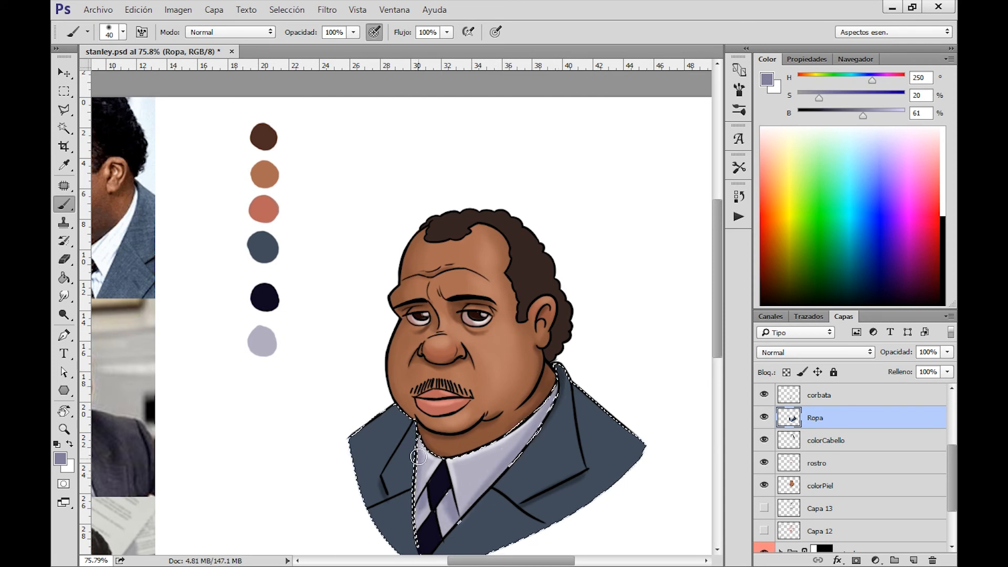
Sample the hair's dark brown, clear the clothing selection and select the hair's outline on the colorCabello layer
{"action": "key", "text": "z"}
{"action": "left_click", "coordinate": [600, 271], "text": "alt"}
{"action": "mouse_move", "coordinate": [600, 271]}
{"action": "left_mouse_down"}
{"action": "mouse_move", "coordinate": [626, 250]}
{"action": "mouse_move", "coordinate": [614, 207]}
{"action": "left_mouse_up"}
{"action": "key", "text": "b"}
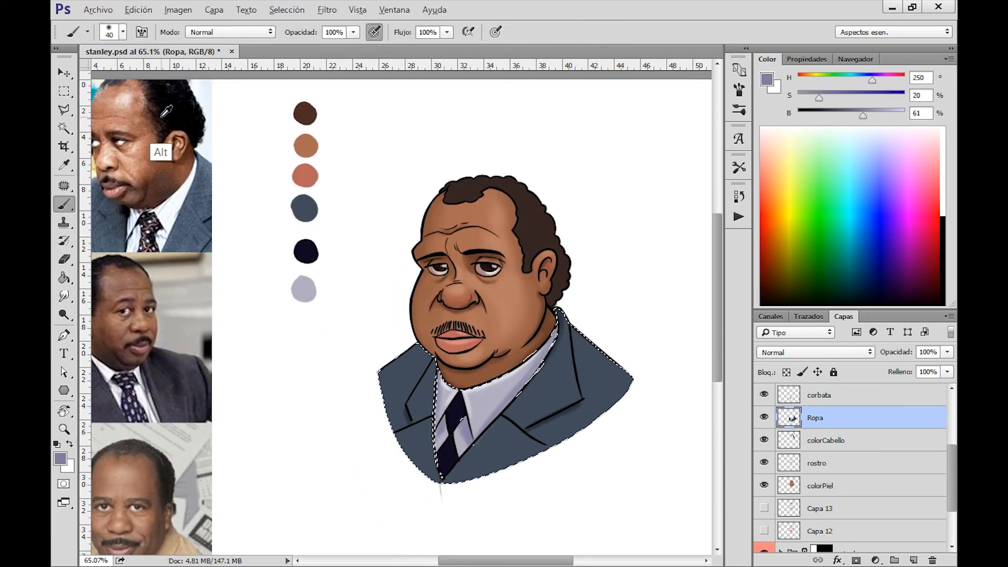
{"action": "left_click", "coordinate": [530, 245], "text": "alt"}
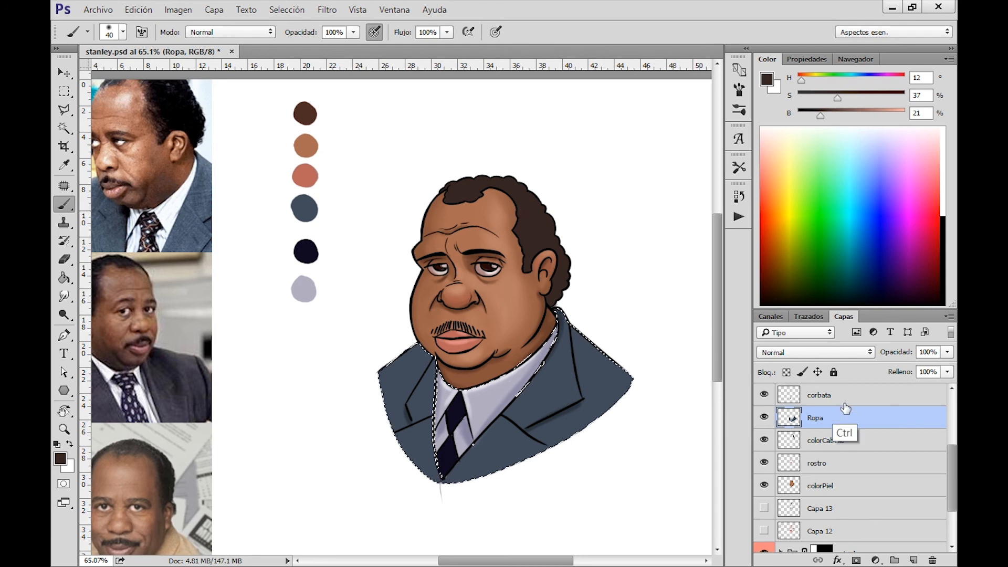
{"action": "key", "text": "ctrl+d"}
{"action": "left_click", "coordinate": [834, 444]}
{"action": "left_click", "coordinate": [791, 426], "text": "ctrl"}
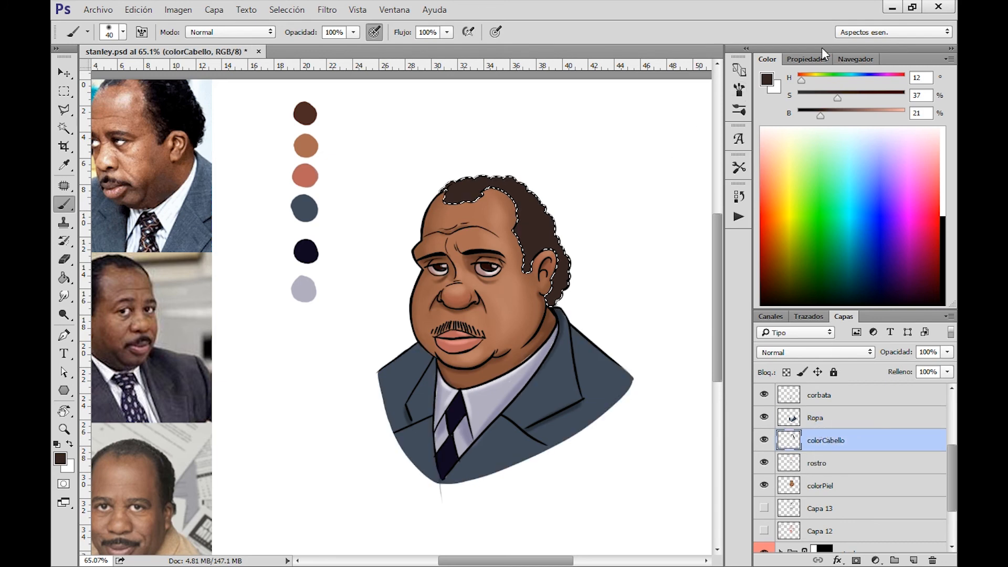
Shade the hair in #201613 with a soft brush enlarged from 40 to 60 px, and clear the selection
{"action": "key", "text": "i"}
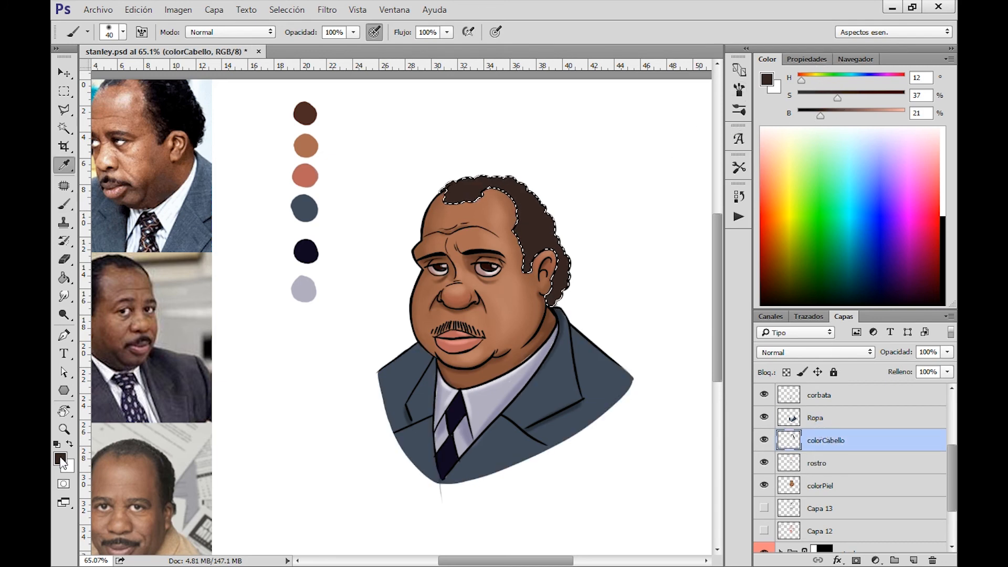
{"action": "left_click", "coordinate": [61, 459]}
{"action": "left_click", "coordinate": [334, 354]}
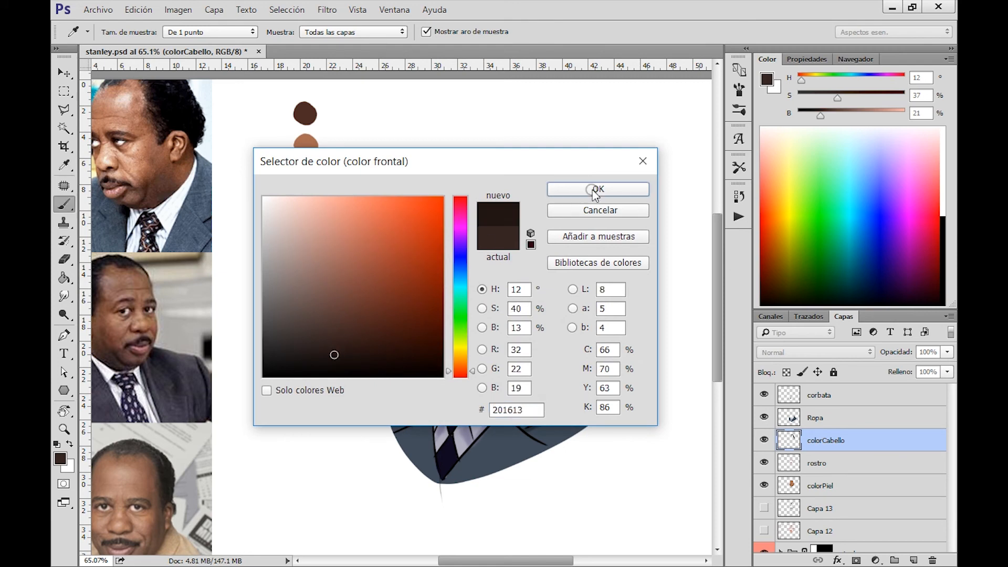
{"action": "left_click", "coordinate": [594, 189]}
{"action": "key", "text": "b"}
{"action": "mouse_move", "coordinate": [447, 196]}
{"action": "left_mouse_down"}
{"action": "mouse_move", "coordinate": [503, 189]}
{"action": "mouse_move", "coordinate": [492, 185]}
{"action": "mouse_move", "coordinate": [512, 195]}
{"action": "mouse_move", "coordinate": [527, 271]}
{"action": "mouse_move", "coordinate": [541, 247]}
{"action": "mouse_move", "coordinate": [522, 233]}
{"action": "mouse_move", "coordinate": [554, 247]}
{"action": "mouse_move", "coordinate": [556, 287]}
{"action": "left_mouse_up"}
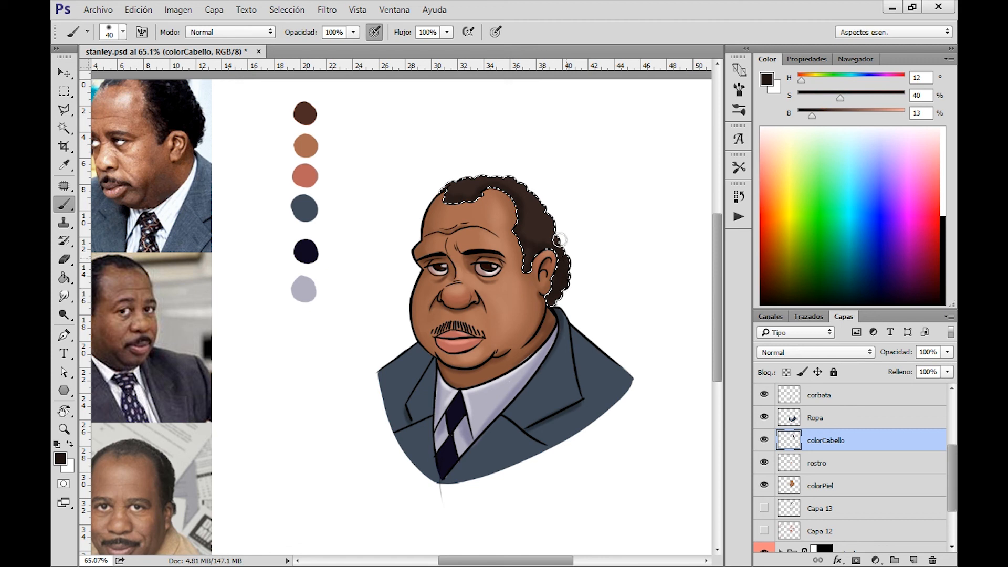
{"action": "key", "text": "bracketright"}
{"action": "key", "text": "bracketright"}
{"action": "left_click_drag", "start_coordinate": [544, 234], "coordinate": [540, 217]}
{"action": "key", "text": "ctrl+d"}
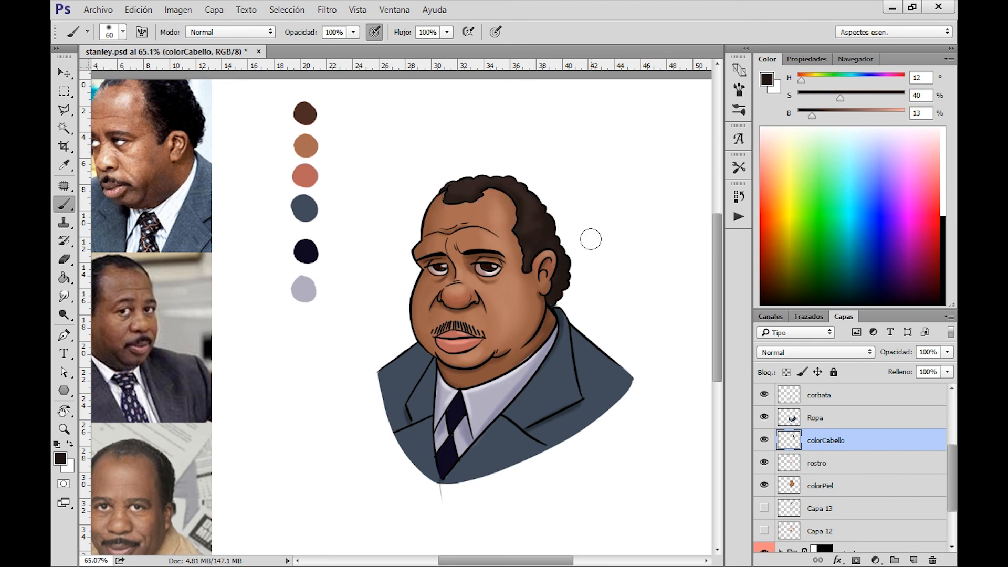
{"action": "key", "text": "z"}
{"action": "left_click_drag", "start_coordinate": [613, 250], "coordinate": [571, 222]}
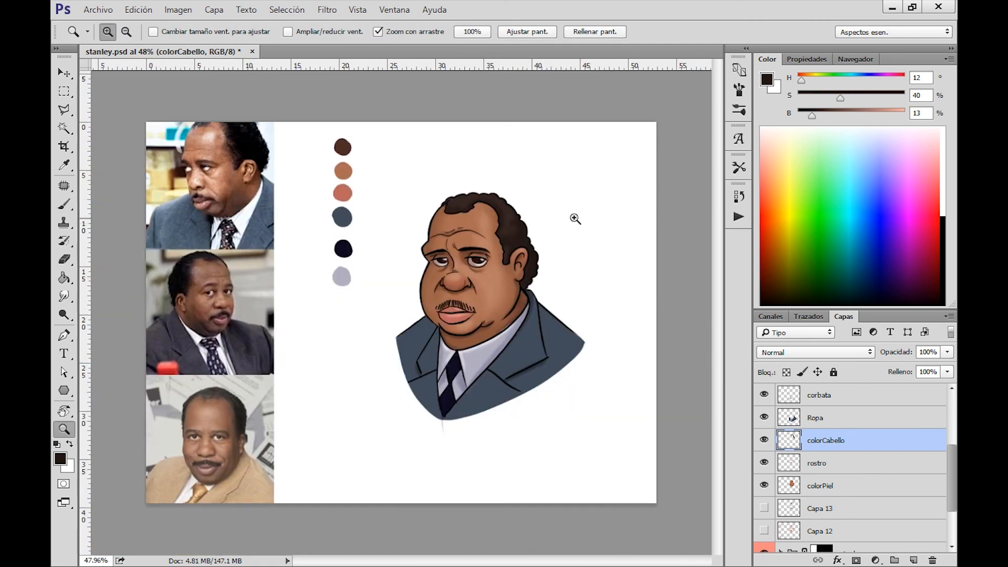
{"action": "key", "text": "v"}
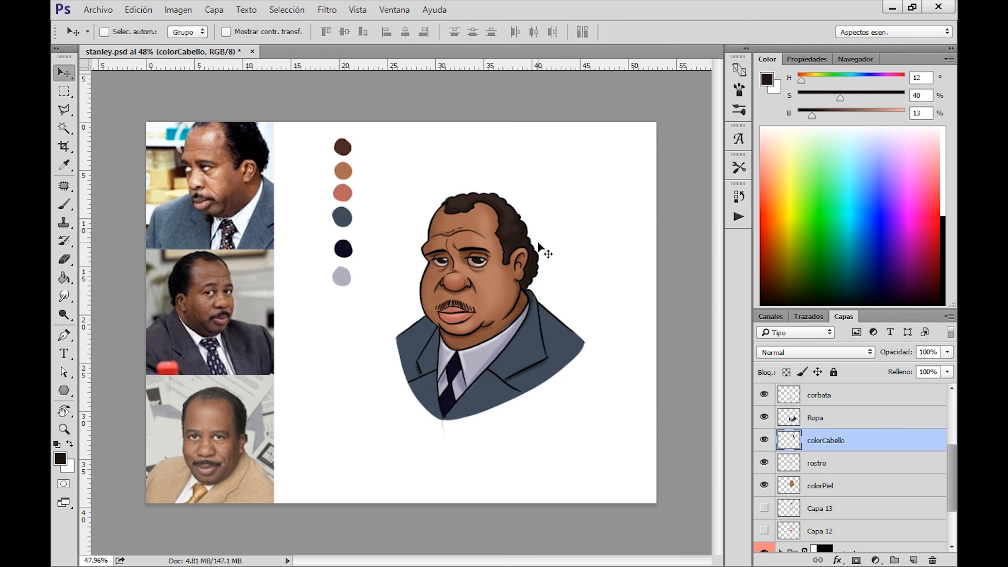